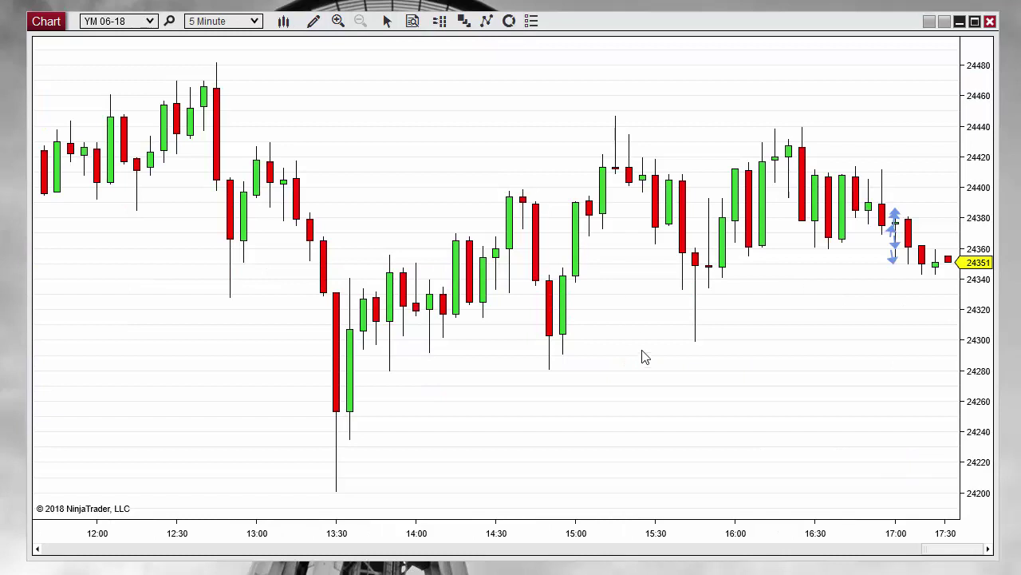
Step: Draw five arrow lines alternating down and up from the 15:15, 15:25, 15:30, 15:35 and 15:40 candles, starting with a downward one
{"action": "left_click_drag", "start_coordinate": [676, 538], "coordinate": [380, 518]}
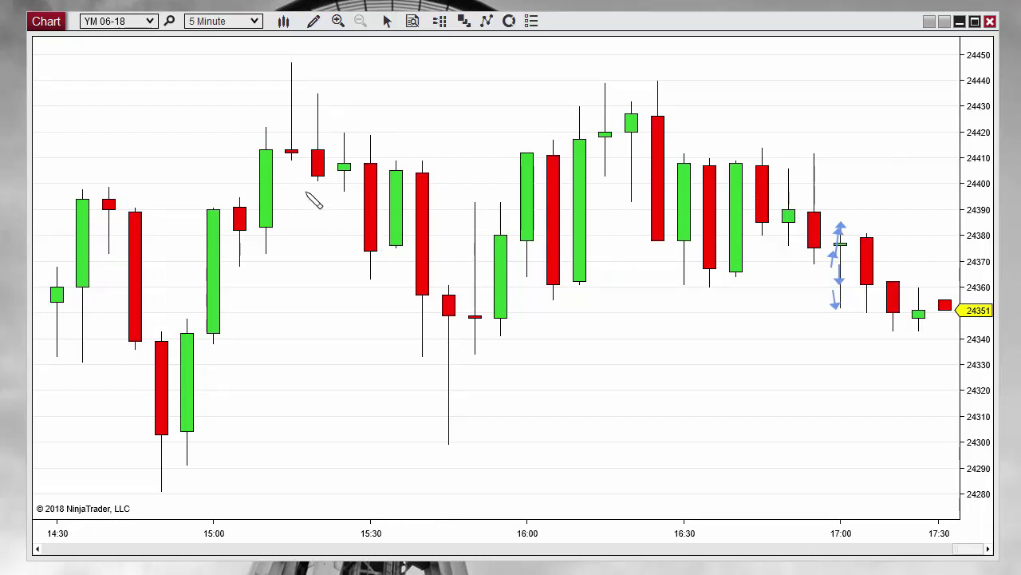
{"action": "left_click", "coordinate": [293, 167]}
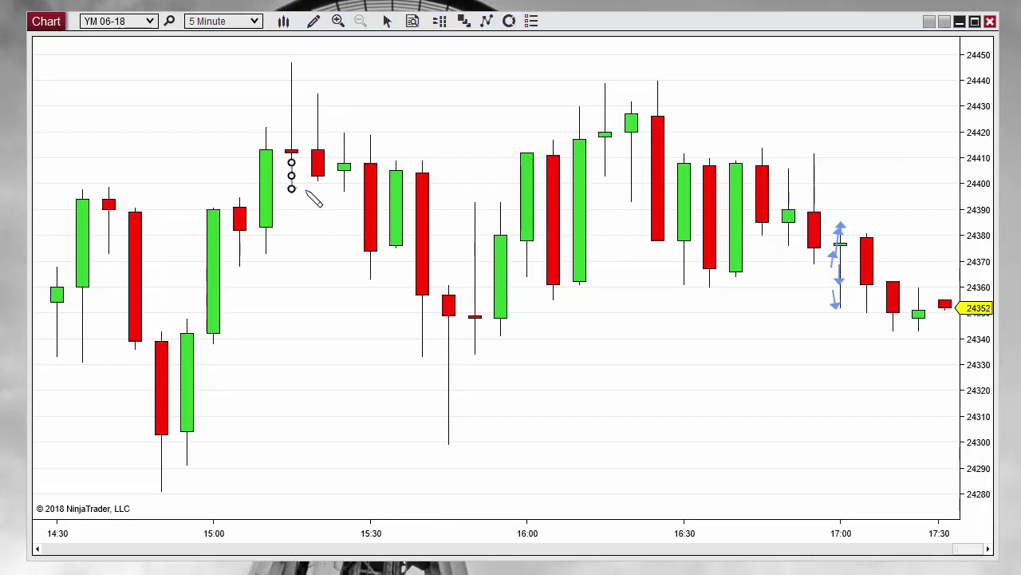
{"action": "left_click", "coordinate": [344, 160]}
{"action": "left_click", "coordinate": [372, 130]}
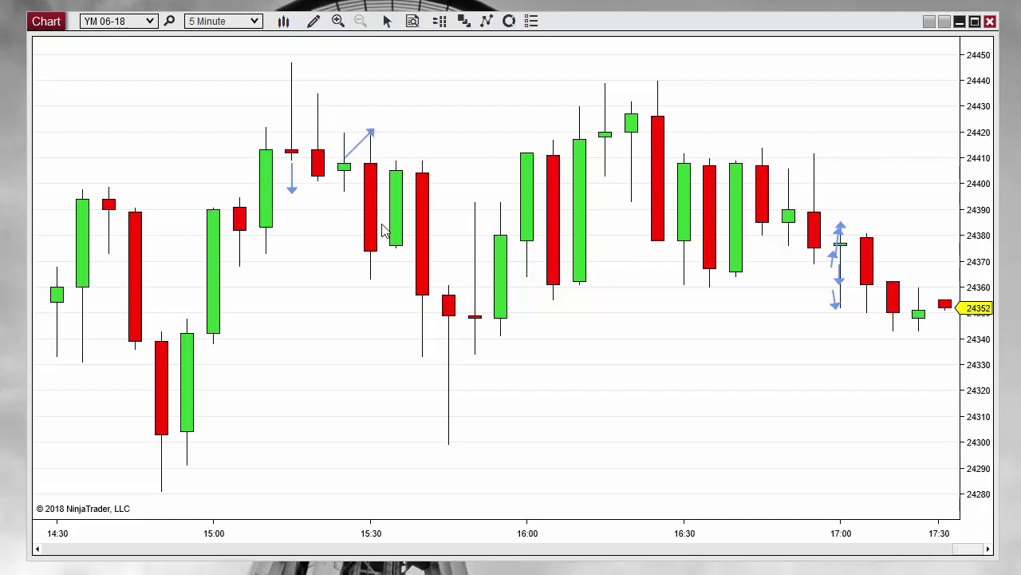
{"action": "left_click", "coordinate": [371, 257]}
{"action": "left_click", "coordinate": [381, 303]}
{"action": "left_click", "coordinate": [396, 155]}
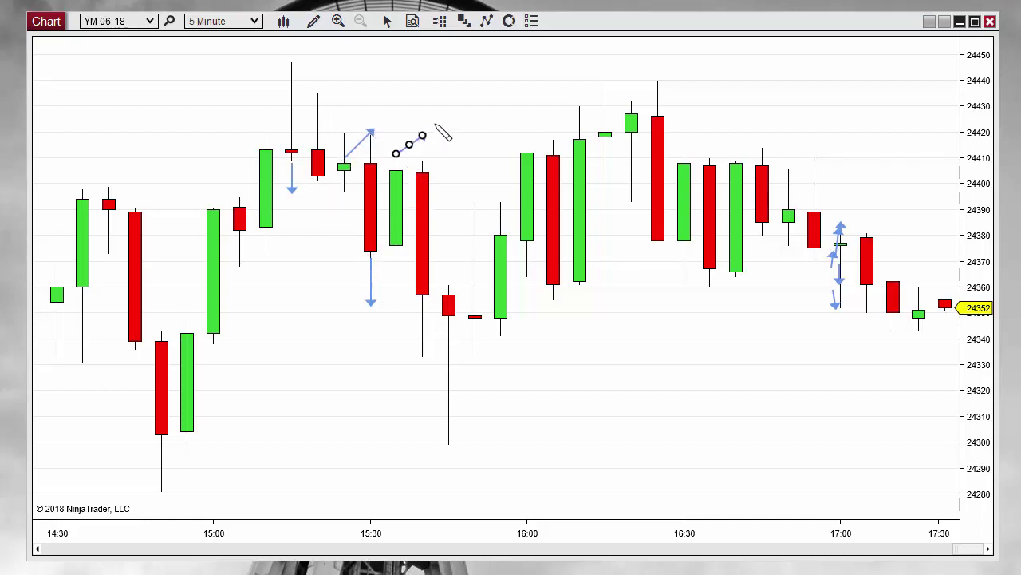
{"action": "left_click", "coordinate": [450, 117]}
{"action": "left_click", "coordinate": [422, 309]}
{"action": "left_click", "coordinate": [450, 375]}
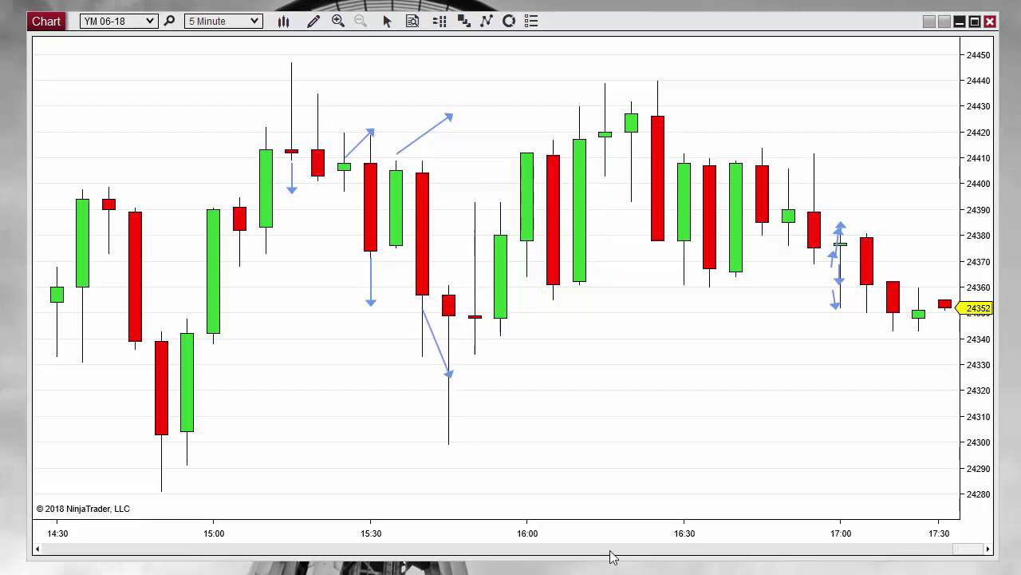
Step: Change the YM 06-18 chart interval to 1 minute
{"action": "left_click_drag", "start_coordinate": [602, 535], "coordinate": [665, 539]}
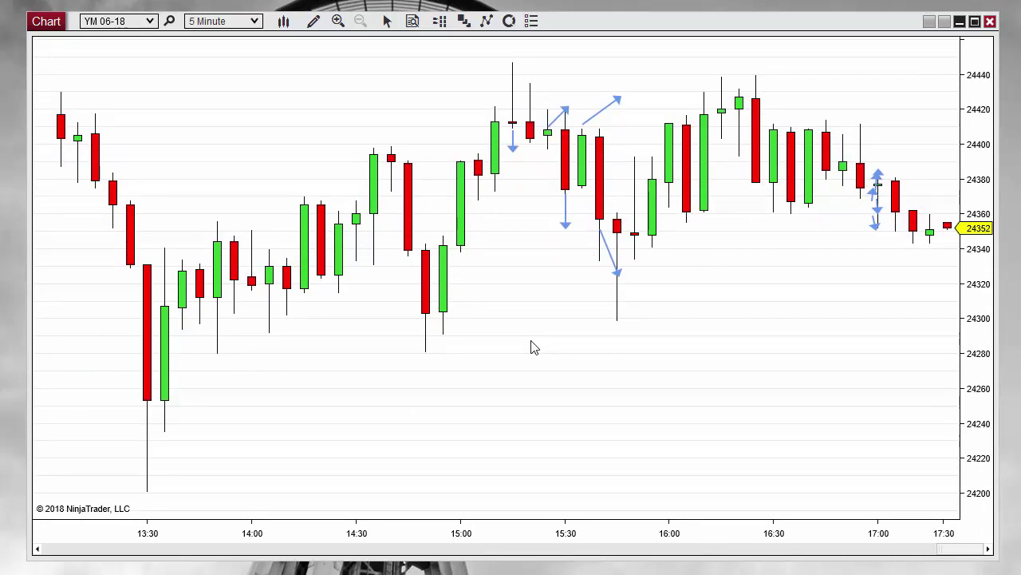
{"action": "left_click_drag", "start_coordinate": [678, 539], "coordinate": [649, 531]}
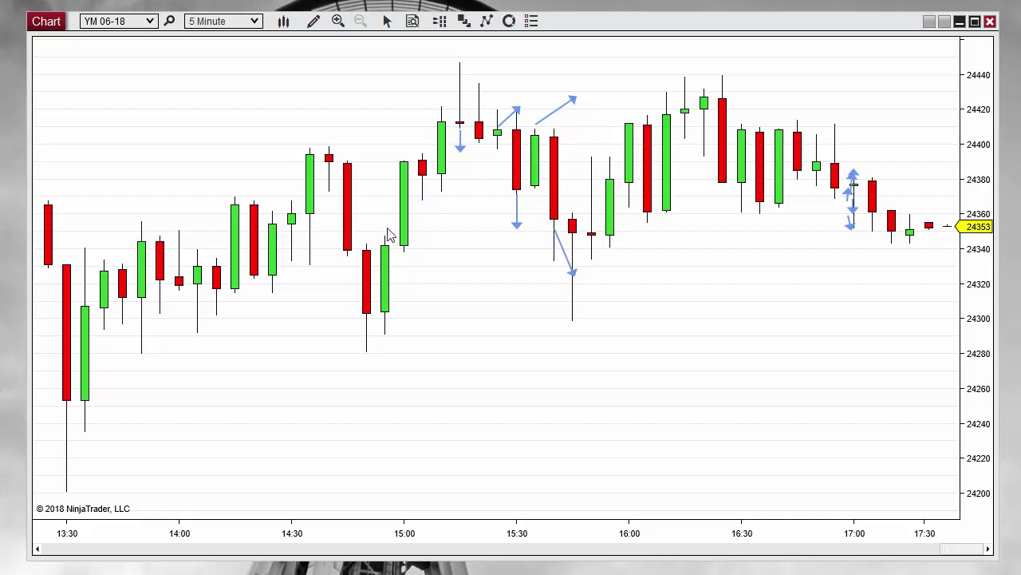
{"action": "left_click", "coordinate": [252, 22]}
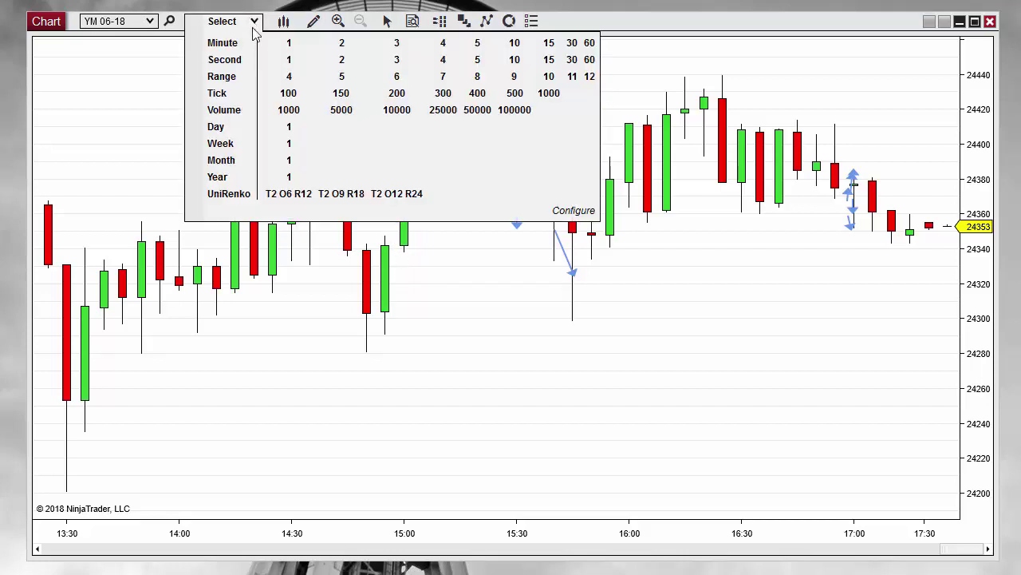
{"action": "left_click", "coordinate": [288, 45]}
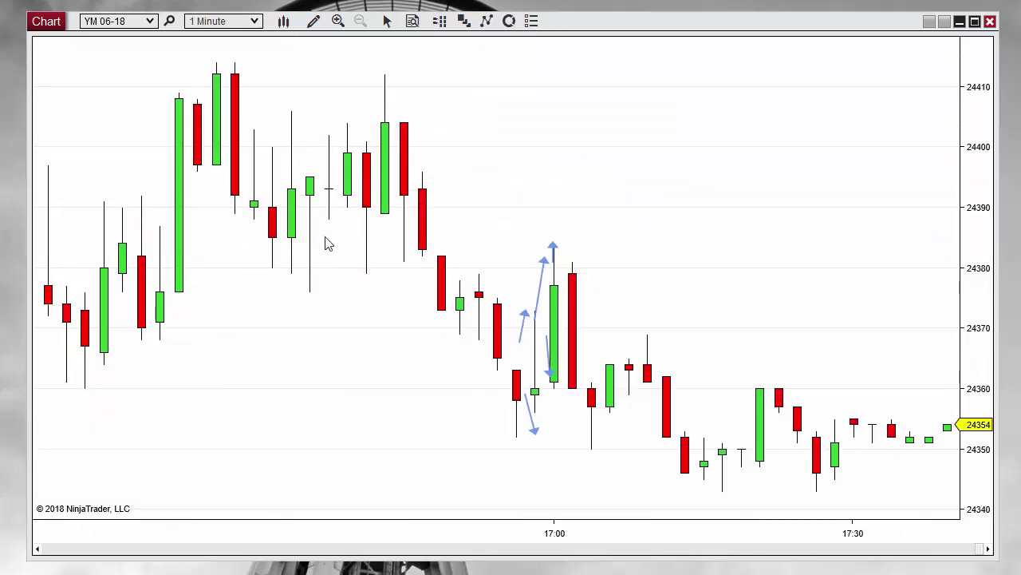
Step: Draw arrow lines along the successive upward and downward price swings between about 15:43 and 16:28
{"action": "left_click_drag", "start_coordinate": [356, 531], "coordinate": [471, 528]}
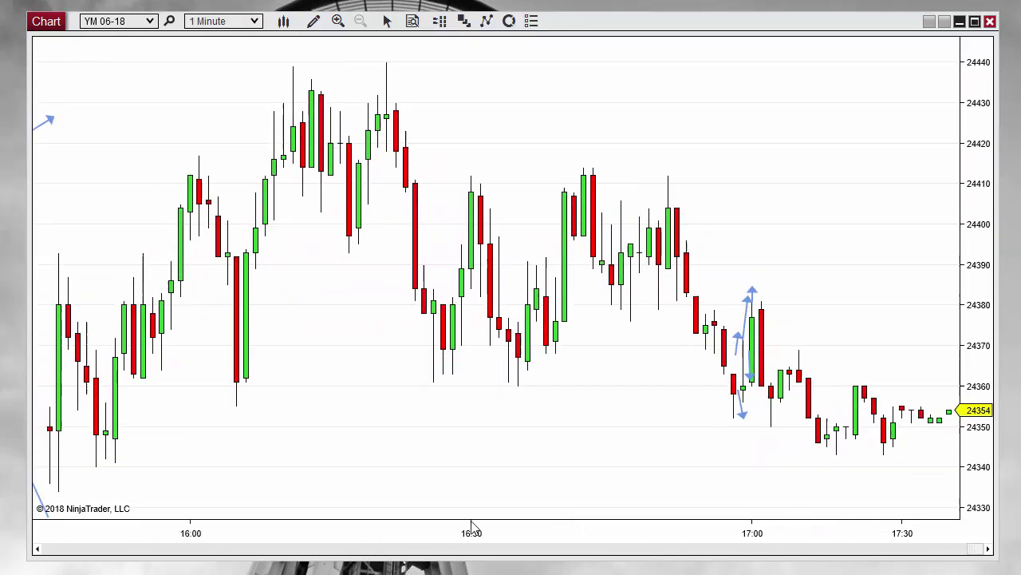
{"action": "left_click_drag", "start_coordinate": [366, 353], "coordinate": [536, 376]}
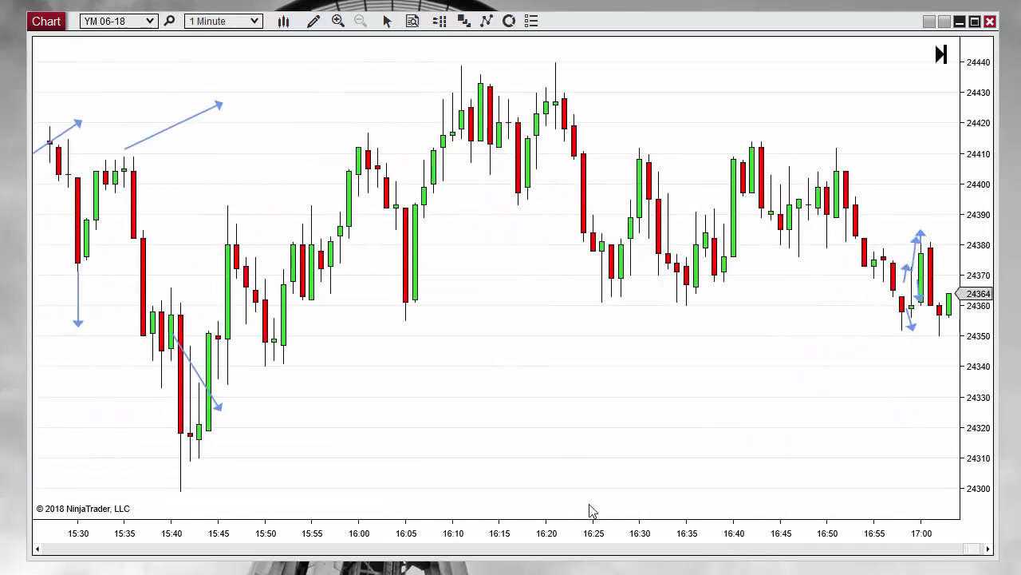
{"action": "left_click_drag", "start_coordinate": [596, 537], "coordinate": [471, 523]}
{"action": "scroll", "coordinate": [428, 427], "scroll_direction": "up", "scroll_amount": 5}
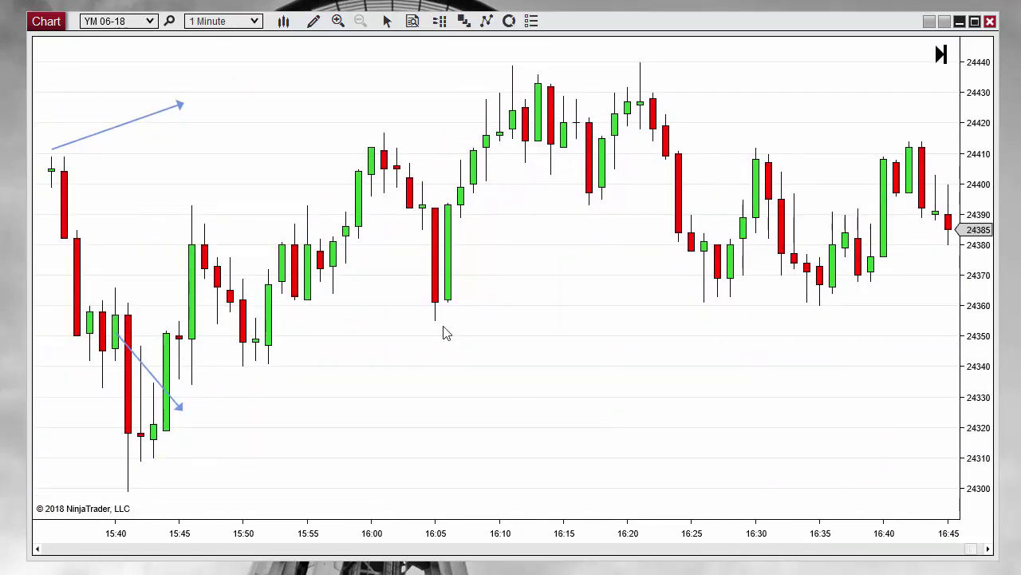
{"action": "mouse_move", "coordinate": [423, 302]}
{"action": "left_mouse_down"}
{"action": "mouse_move", "coordinate": [540, 75]}
{"action": "mouse_move", "coordinate": [591, 193]}
{"action": "mouse_move", "coordinate": [643, 134]}
{"action": "mouse_move", "coordinate": [642, 102]}
{"action": "mouse_move", "coordinate": [731, 293]}
{"action": "left_mouse_up"}
{"action": "mouse_move", "coordinate": [255, 353]}
{"action": "left_mouse_down"}
{"action": "mouse_move", "coordinate": [413, 143]}
{"action": "mouse_move", "coordinate": [373, 153]}
{"action": "left_mouse_up"}
{"action": "left_click_drag", "start_coordinate": [205, 240], "coordinate": [256, 320]}
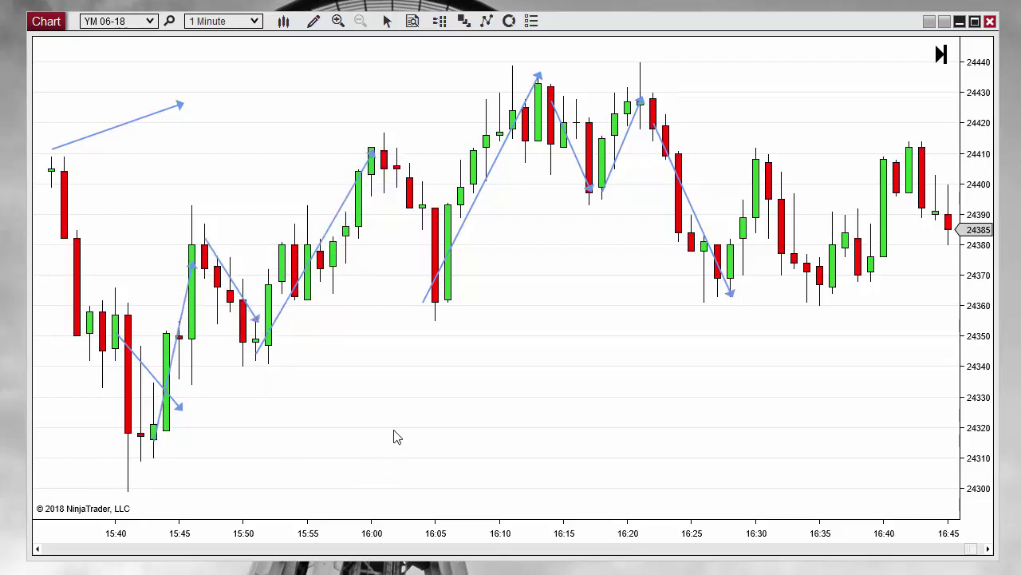
Step: Draw shorter arrow lines alternating up and down from the 15:43, 15:47, 15:51, 15:54, 15:55, 15:56, 15:57 and 16:01 candles
{"action": "left_click_drag", "start_coordinate": [392, 436], "coordinate": [623, 439]}
{"action": "left_click_drag", "start_coordinate": [633, 534], "coordinate": [529, 534]}
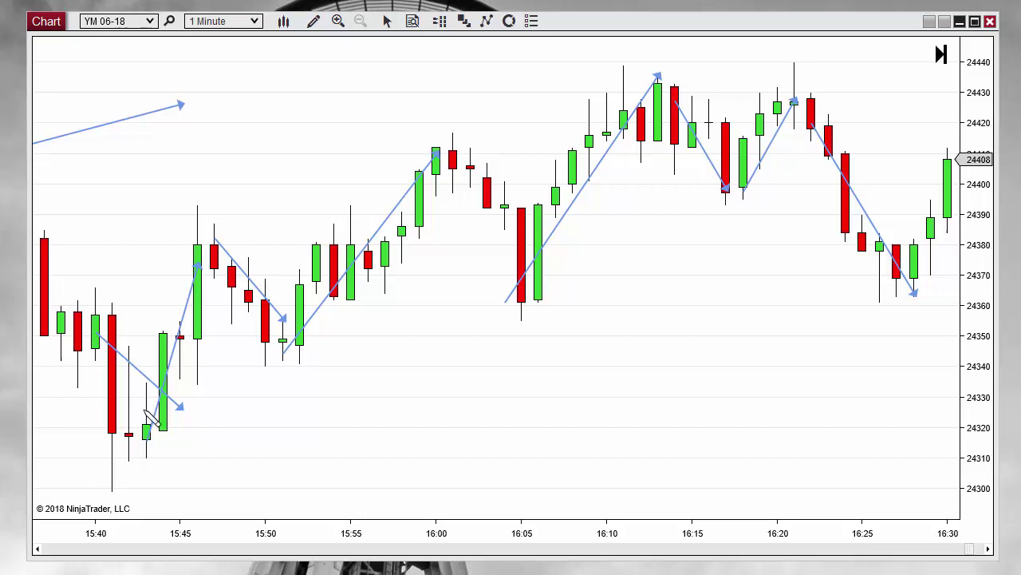
{"action": "left_click_drag", "start_coordinate": [146, 409], "coordinate": [163, 312]}
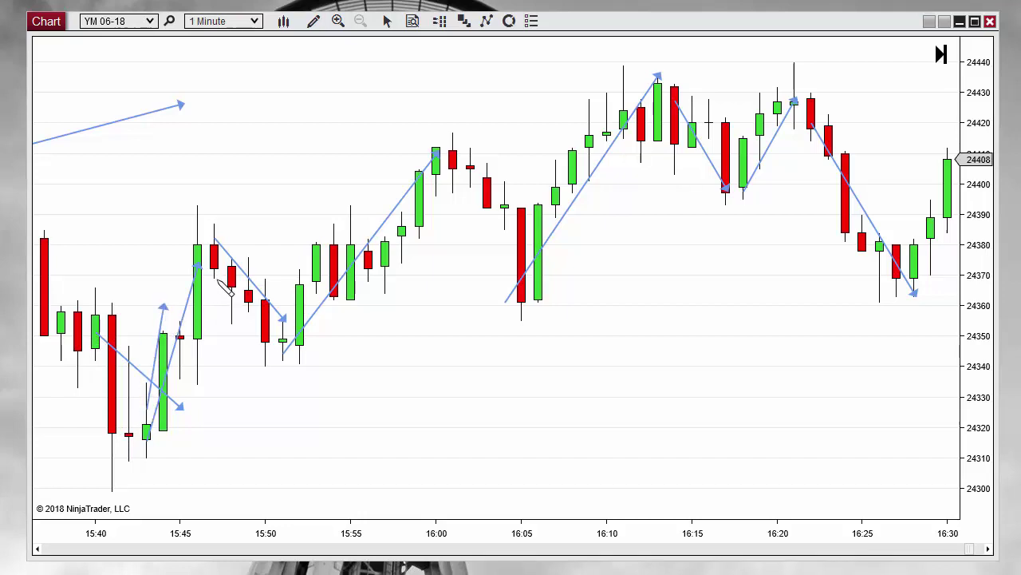
{"action": "left_click_drag", "start_coordinate": [214, 278], "coordinate": [265, 353]}
{"action": "left_click_drag", "start_coordinate": [282, 312], "coordinate": [316, 227]}
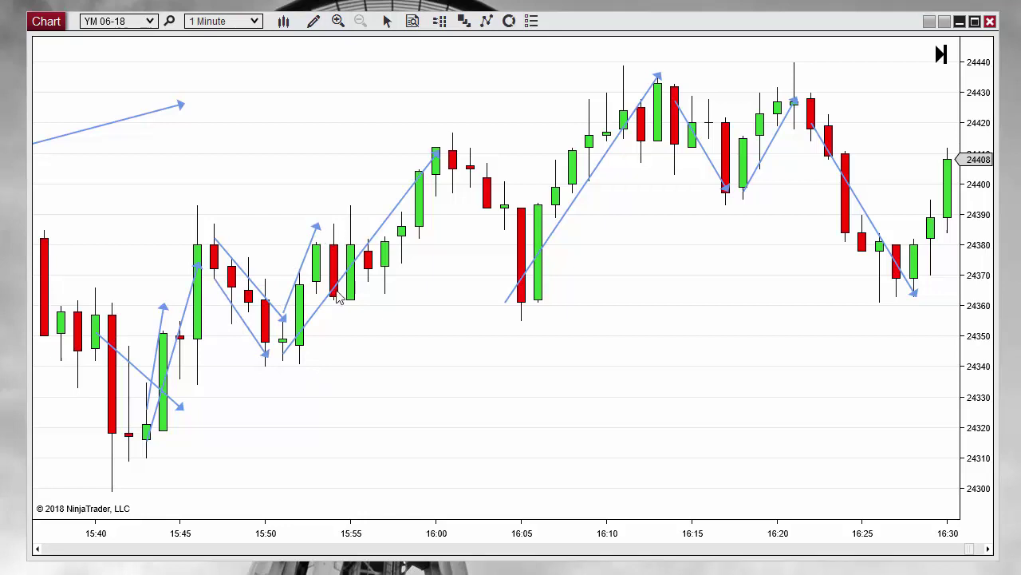
{"action": "left_click_drag", "start_coordinate": [336, 309], "coordinate": [369, 399]}
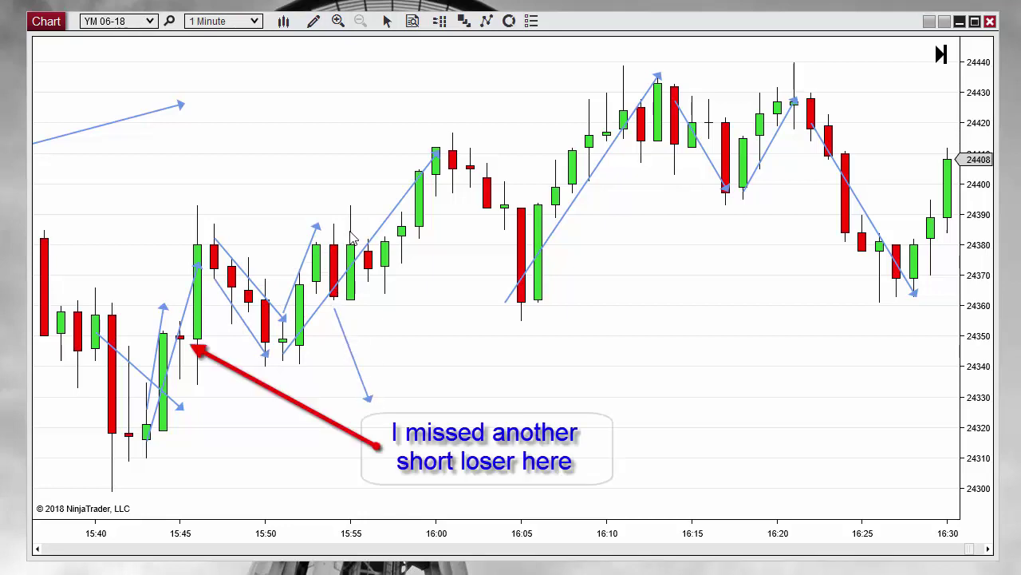
{"action": "left_click_drag", "start_coordinate": [351, 231], "coordinate": [383, 184]}
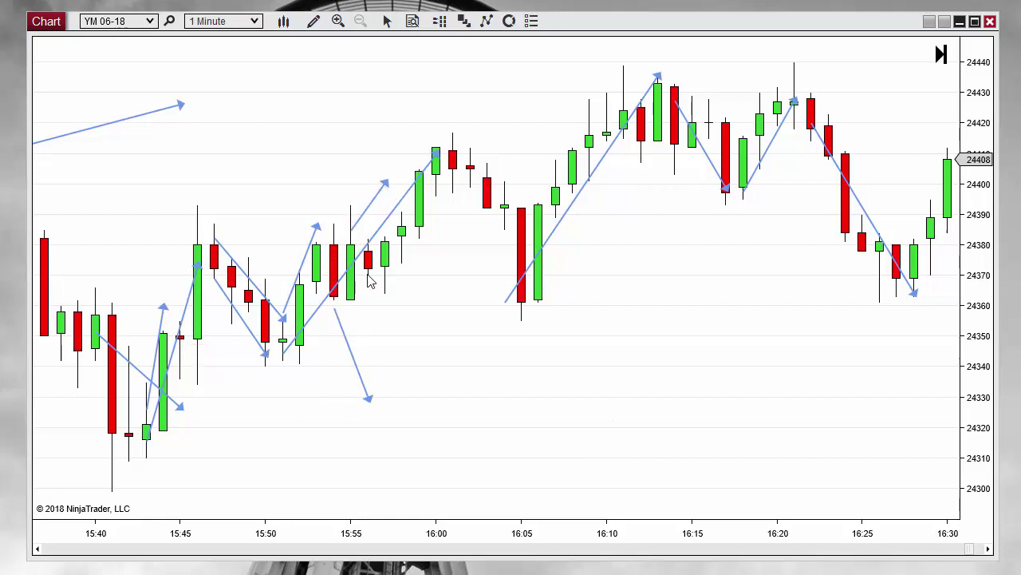
{"action": "left_click_drag", "start_coordinate": [369, 276], "coordinate": [386, 323]}
{"action": "mouse_move", "coordinate": [385, 240]}
{"action": "left_mouse_down"}
{"action": "mouse_move", "coordinate": [420, 162]}
{"action": "mouse_move", "coordinate": [471, 218]}
{"action": "left_mouse_up"}
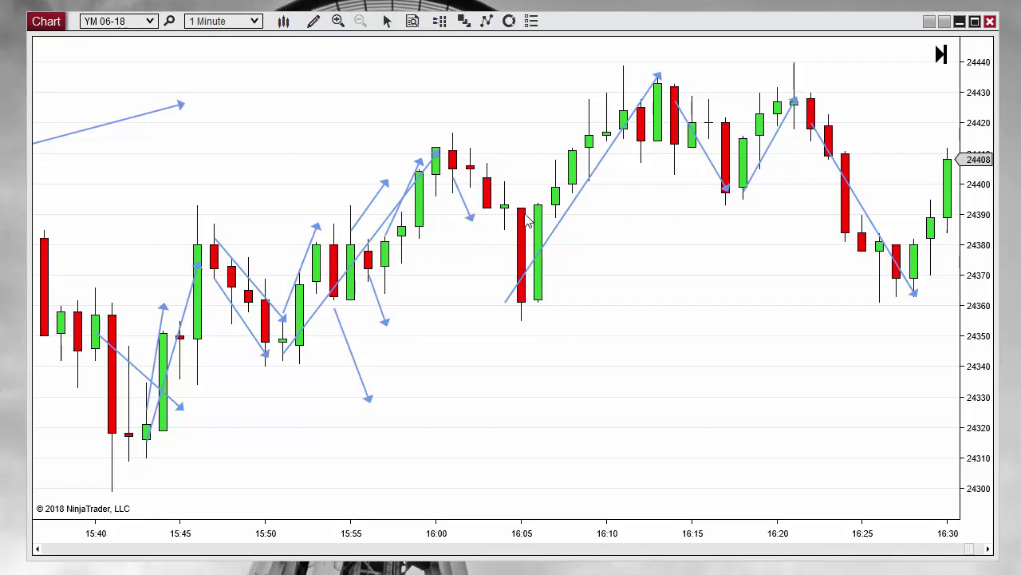
Step: Remove all drawing objects from the chart
{"action": "left_click", "coordinate": [317, 23]}
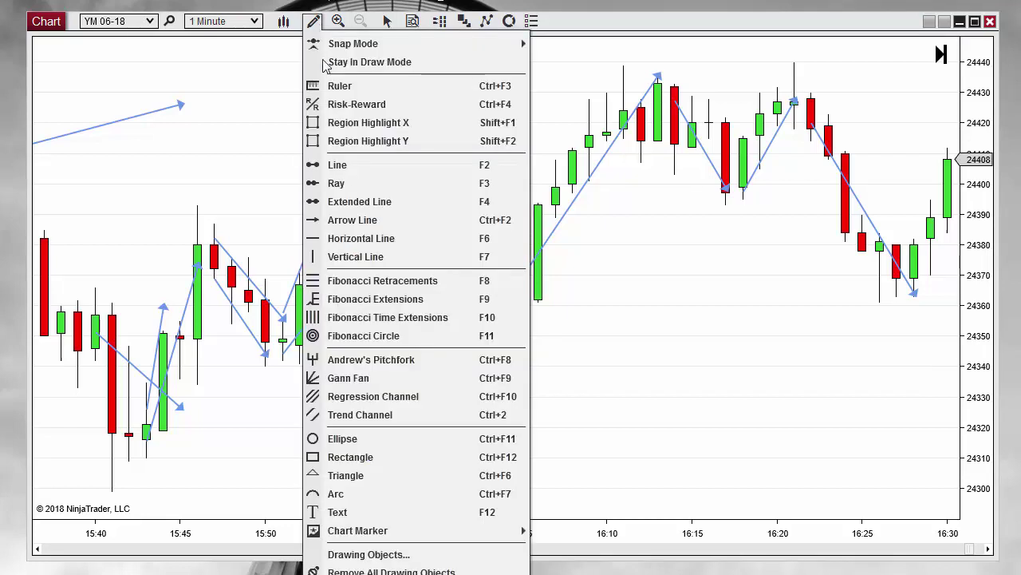
{"action": "left_click", "coordinate": [399, 569]}
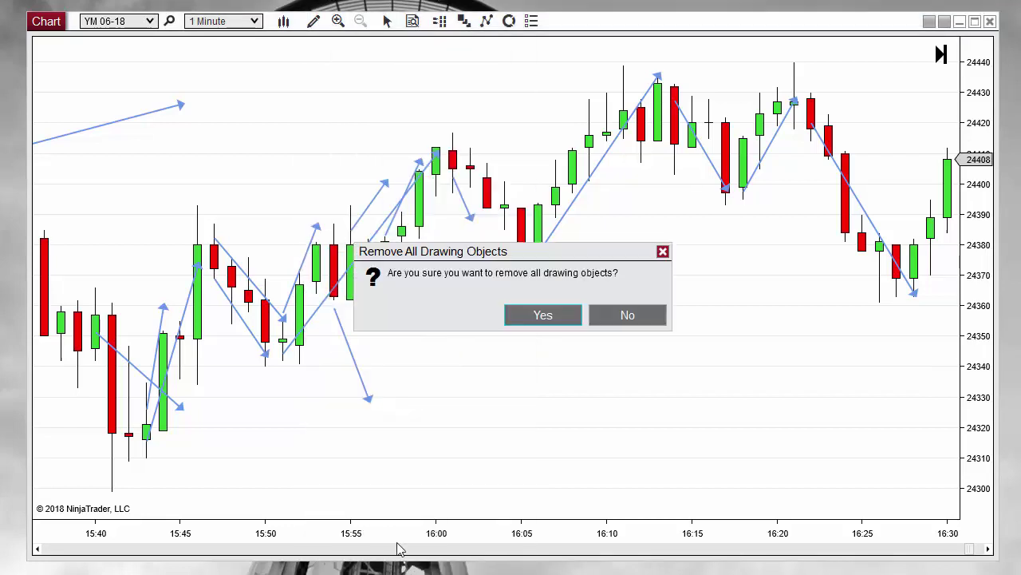
{"action": "left_click", "coordinate": [549, 316]}
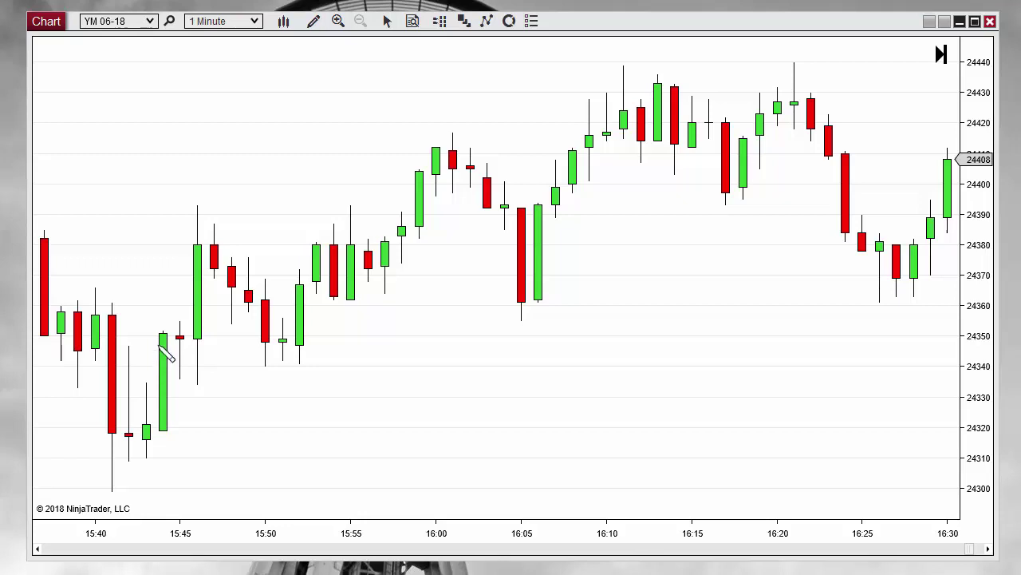
Step: Draw an upward arrow line from the 15:44 candle, a downward one from 15:48 and an upward one from 15:52
{"action": "left_click_drag", "start_coordinate": [162, 319], "coordinate": [179, 223]}
{"action": "left_click", "coordinate": [183, 343]}
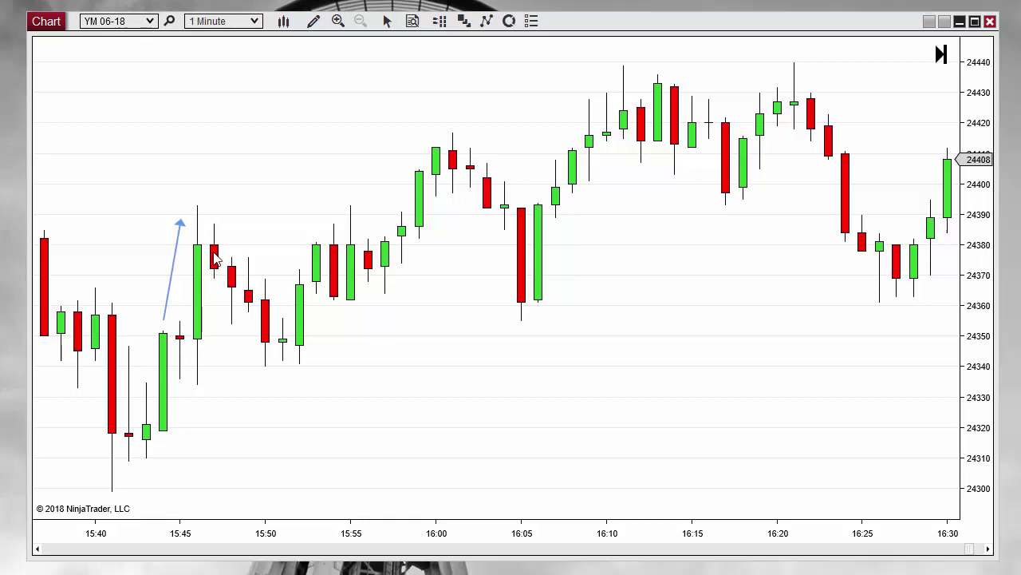
{"action": "left_click", "coordinate": [233, 292]}
{"action": "left_click", "coordinate": [265, 361]}
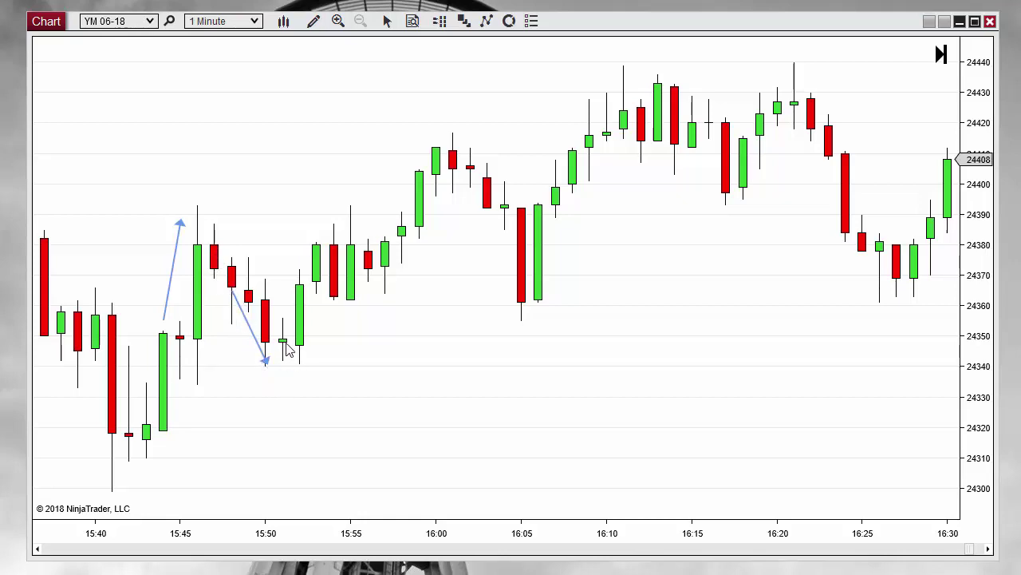
{"action": "left_click", "coordinate": [299, 263]}
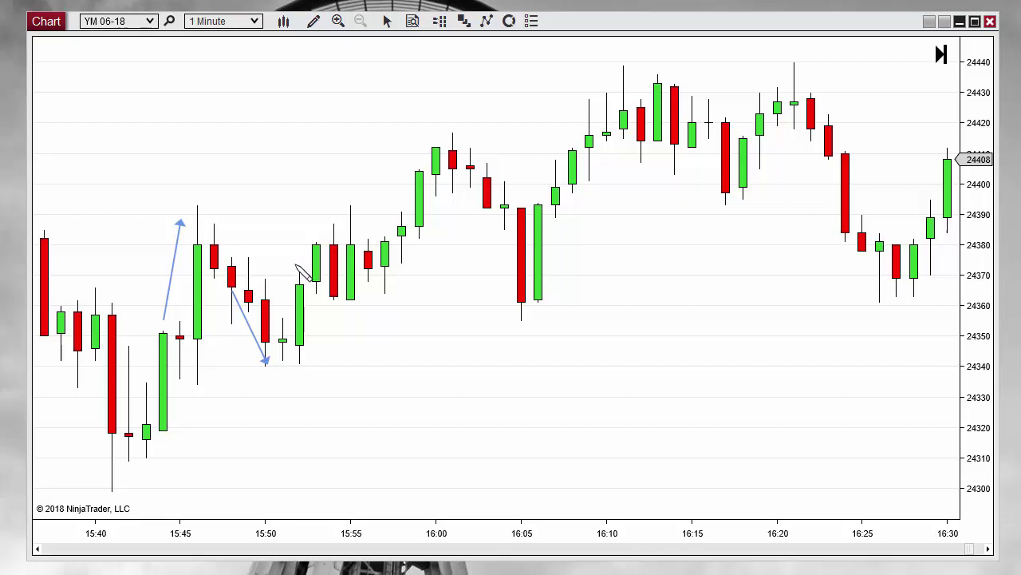
{"action": "left_click", "coordinate": [350, 172]}
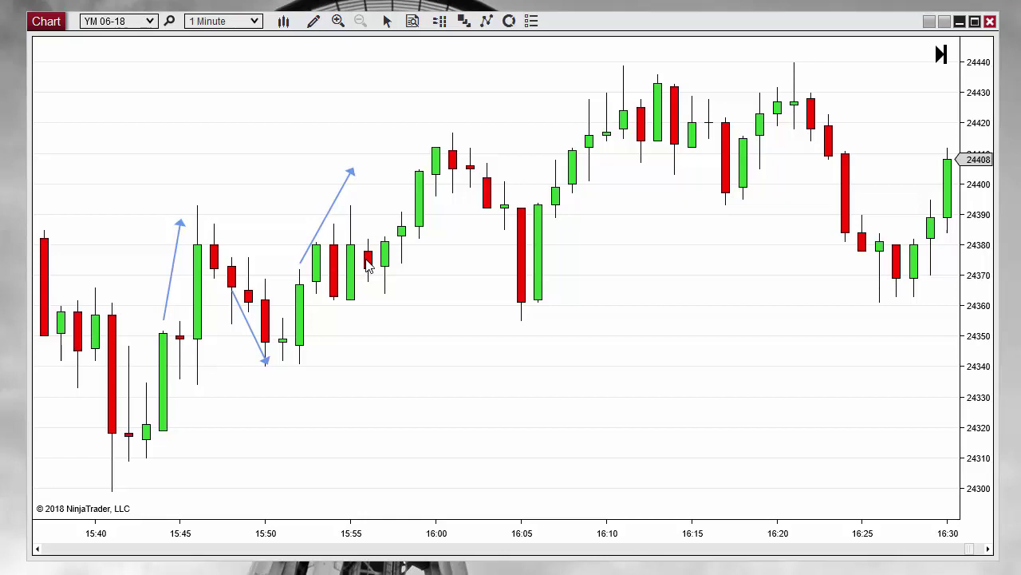
Step: Draw an upward arrow line from the 15:57 candle, a downward one from 16:02 and an upward one from 16:07
{"action": "left_click", "coordinate": [386, 228]}
{"action": "left_click", "coordinate": [420, 156]}
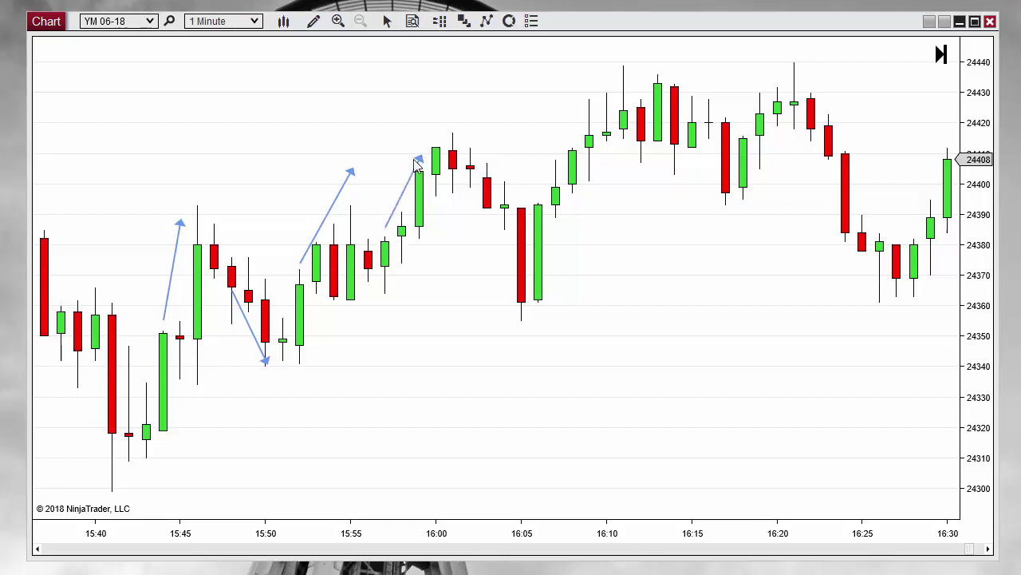
{"action": "left_click", "coordinate": [471, 189]}
{"action": "left_click", "coordinate": [487, 239]}
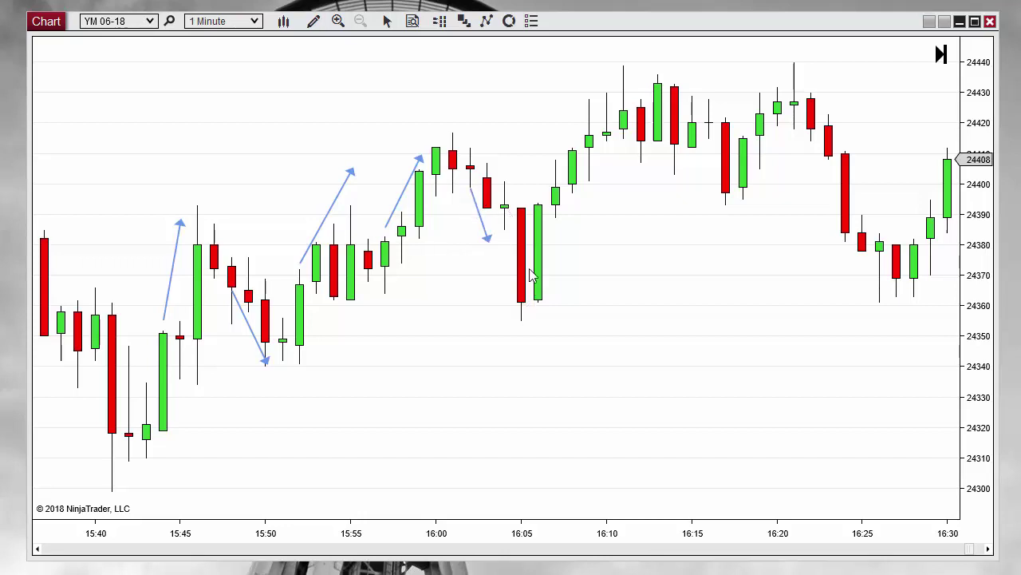
{"action": "left_click", "coordinate": [555, 169]}
{"action": "left_click", "coordinate": [588, 93]}
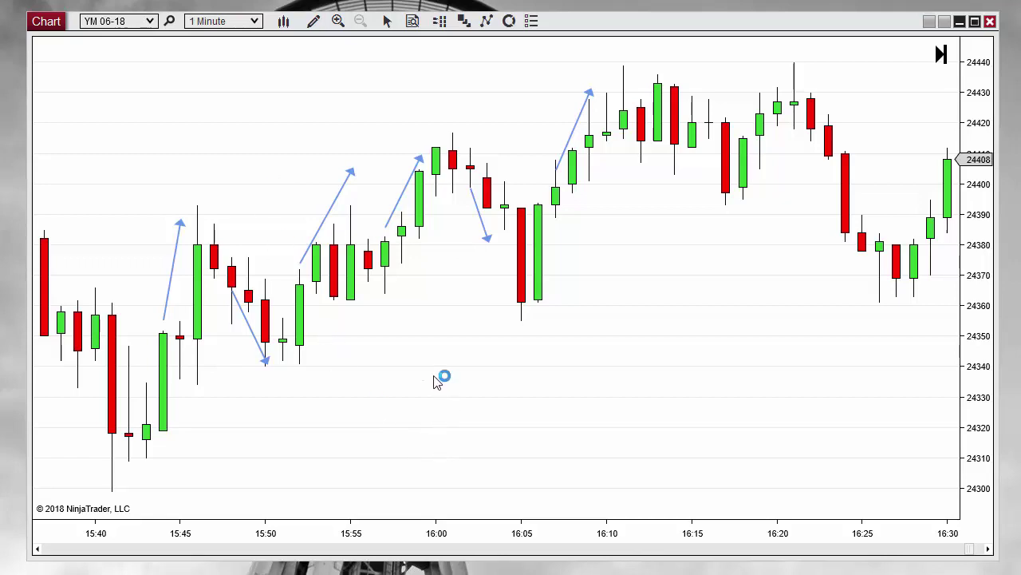
Step: Remove all the arrow lines from the 1-minute chart
{"action": "right_click", "coordinate": [231, 90]}
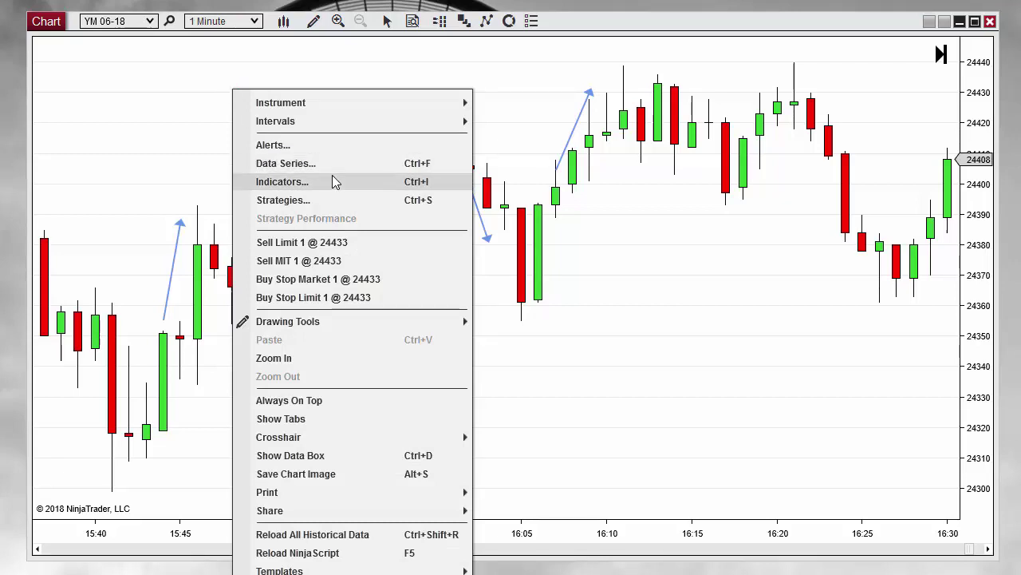
{"action": "left_click", "coordinate": [314, 21]}
{"action": "left_click", "coordinate": [391, 569]}
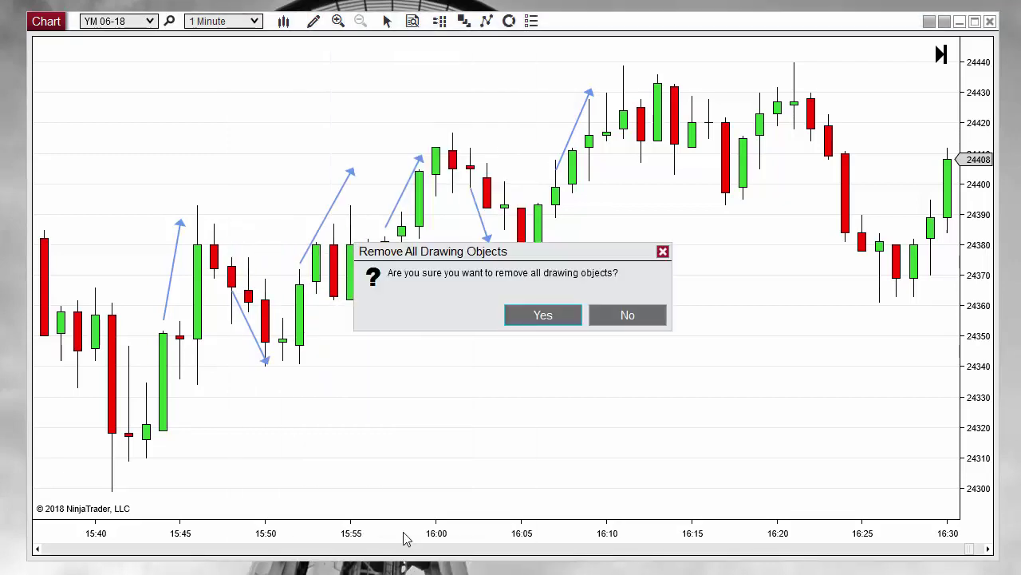
{"action": "left_click", "coordinate": [528, 319]}
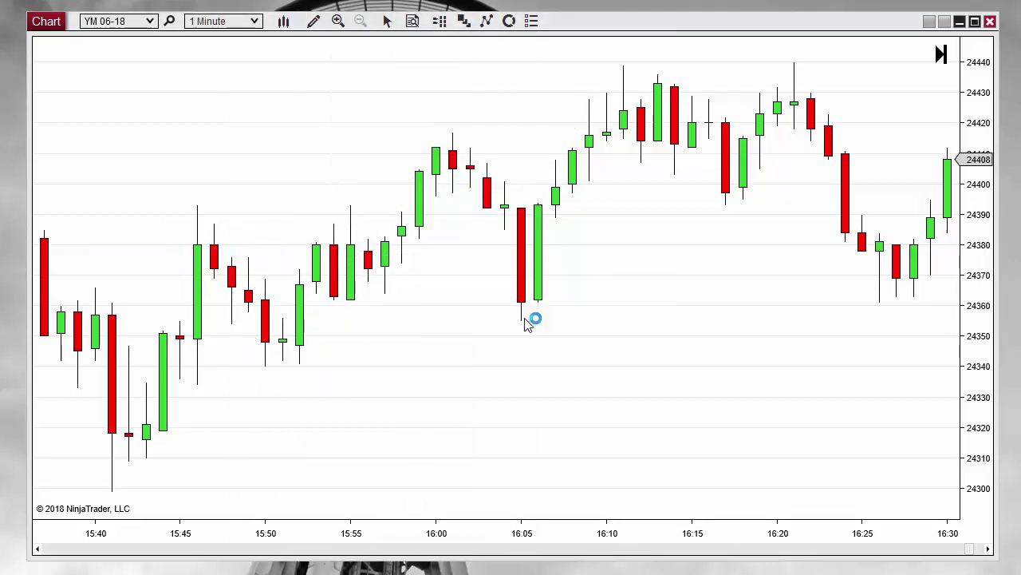
Step: Add the TIS_NBarsUpDown indicator from the _The_Indicator_Store folder to the configured indicators of the 1-minute chart
{"action": "right_click", "coordinate": [247, 82]}
{"action": "left_click", "coordinate": [326, 172]}
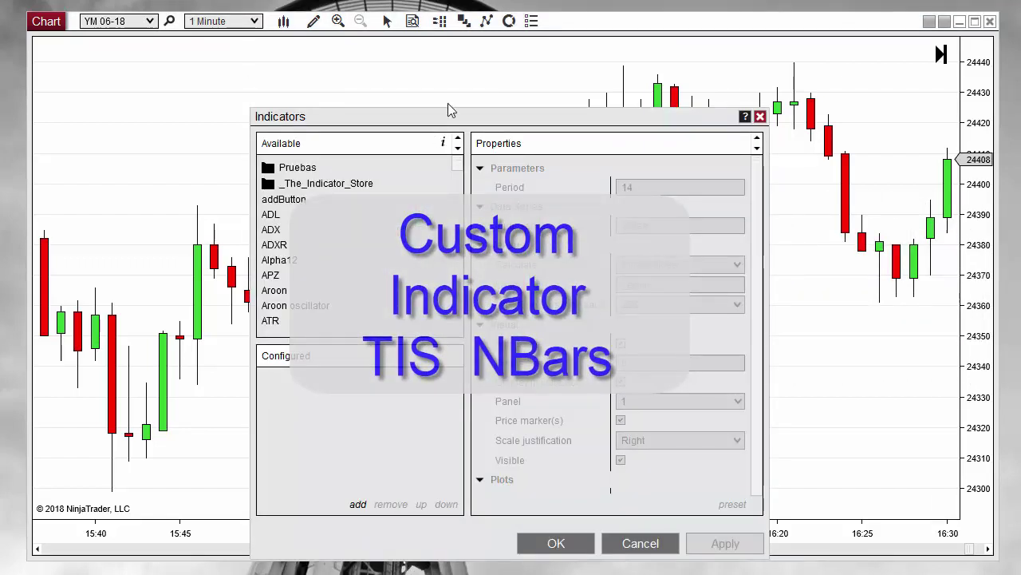
{"action": "left_click", "coordinate": [327, 158]}
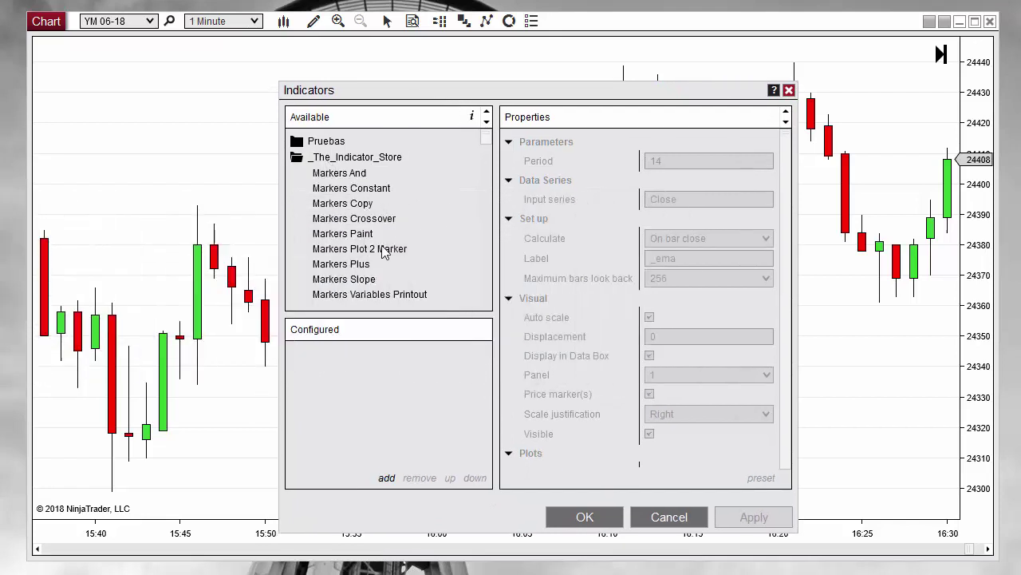
{"action": "scroll", "coordinate": [382, 257], "scroll_direction": "down", "scroll_amount": 1}
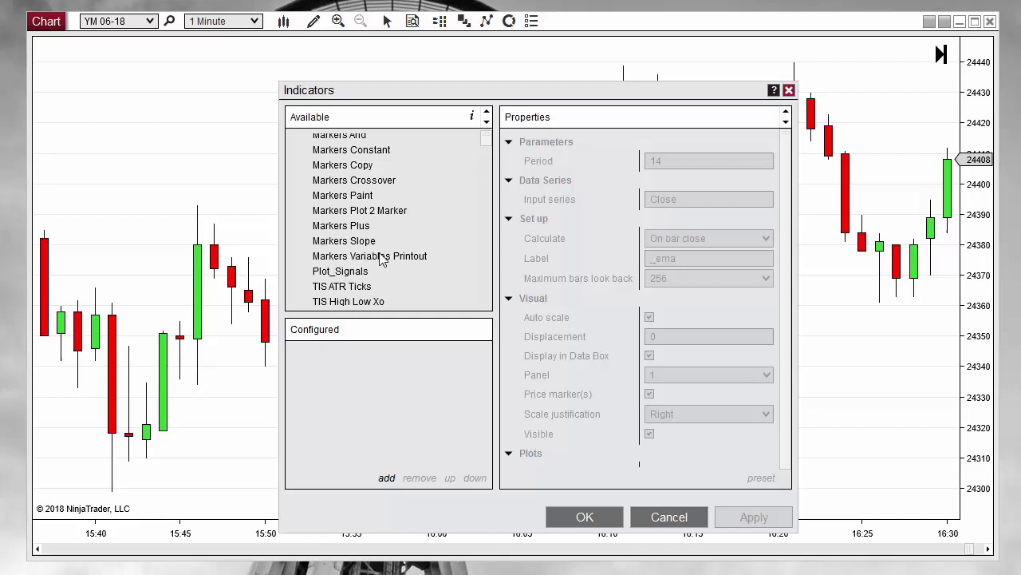
{"action": "scroll", "coordinate": [382, 257], "scroll_direction": "down", "scroll_amount": 2}
{"action": "scroll", "coordinate": [375, 257], "scroll_direction": "down", "scroll_amount": 2}
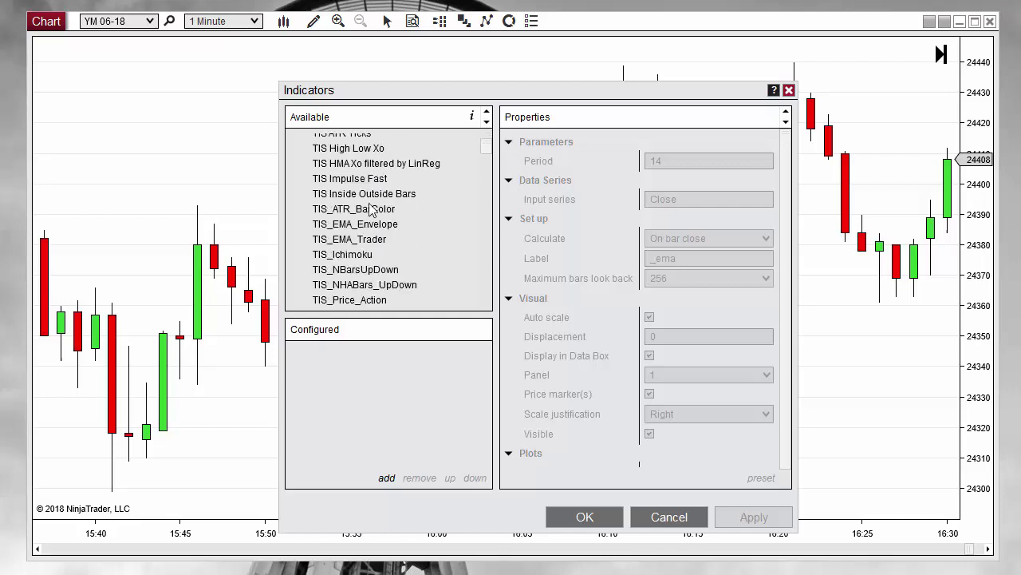
{"action": "left_click", "coordinate": [352, 272]}
{"action": "double_click", "coordinate": [352, 272]}
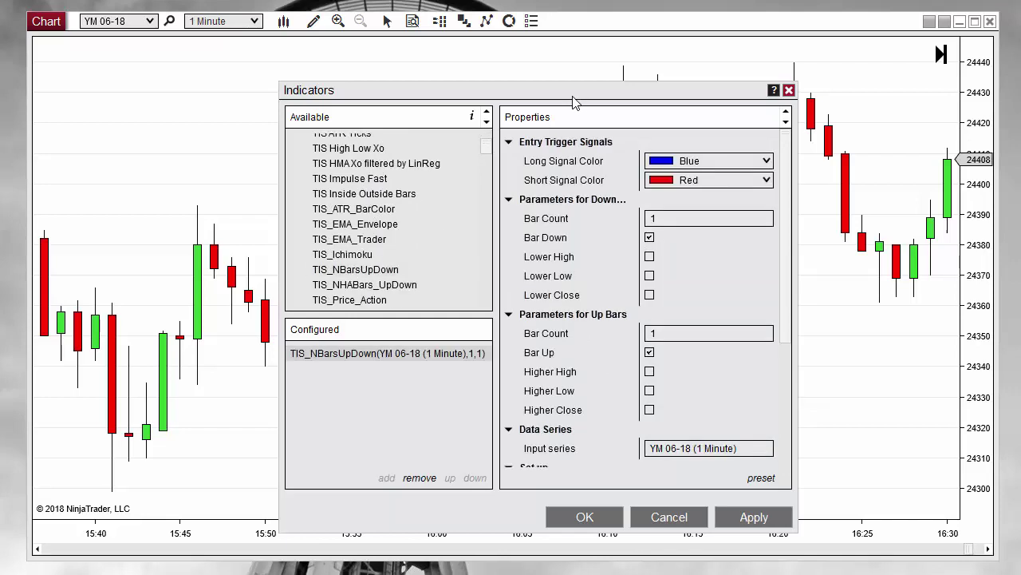
Step: Apply TIS_NBarsUpDown to the chart with a bar count of 1 for both down and up bars
{"action": "left_click_drag", "start_coordinate": [591, 94], "coordinate": [153, 79]}
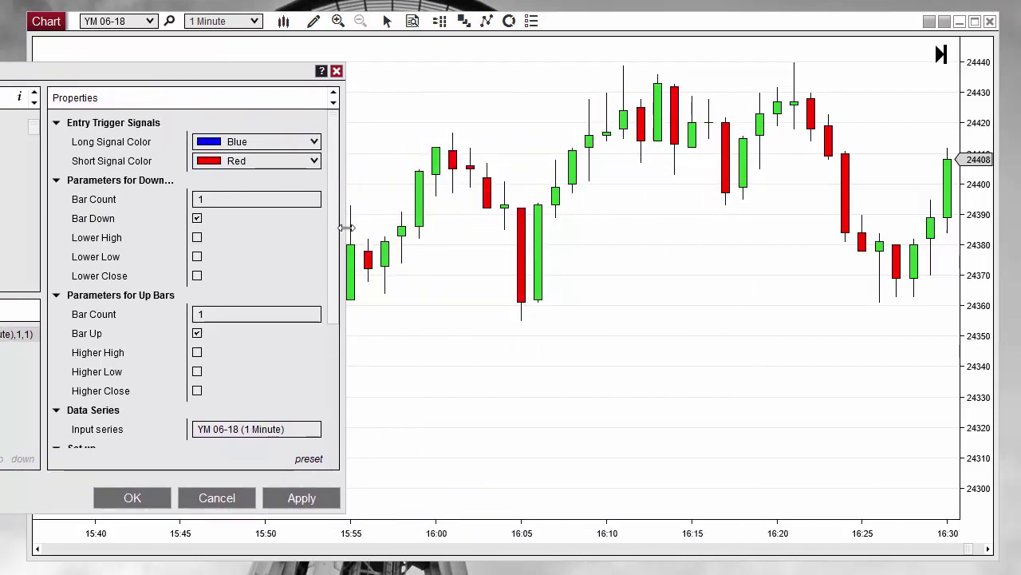
{"action": "left_click", "coordinate": [201, 199]}
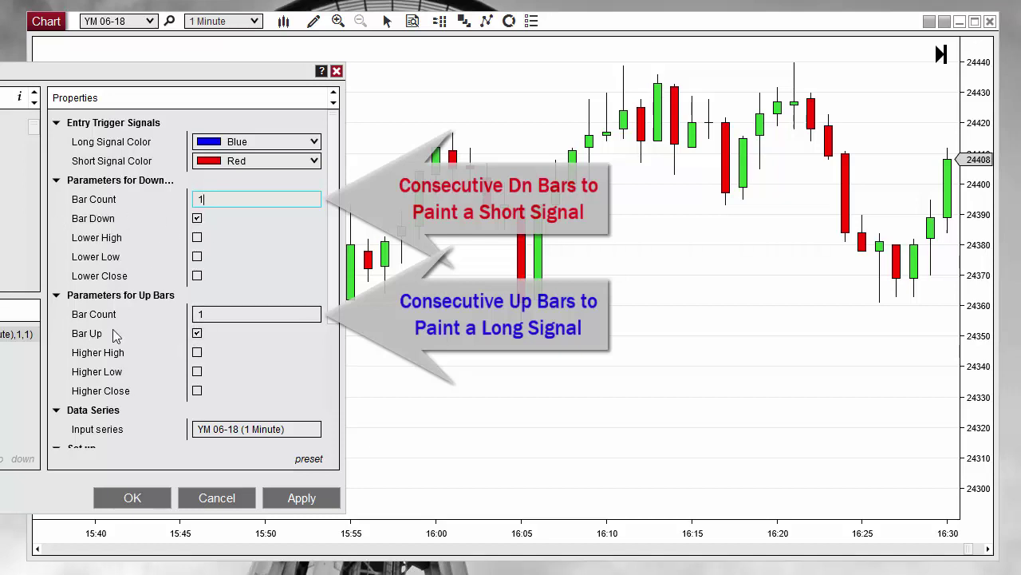
{"action": "left_click", "coordinate": [302, 498]}
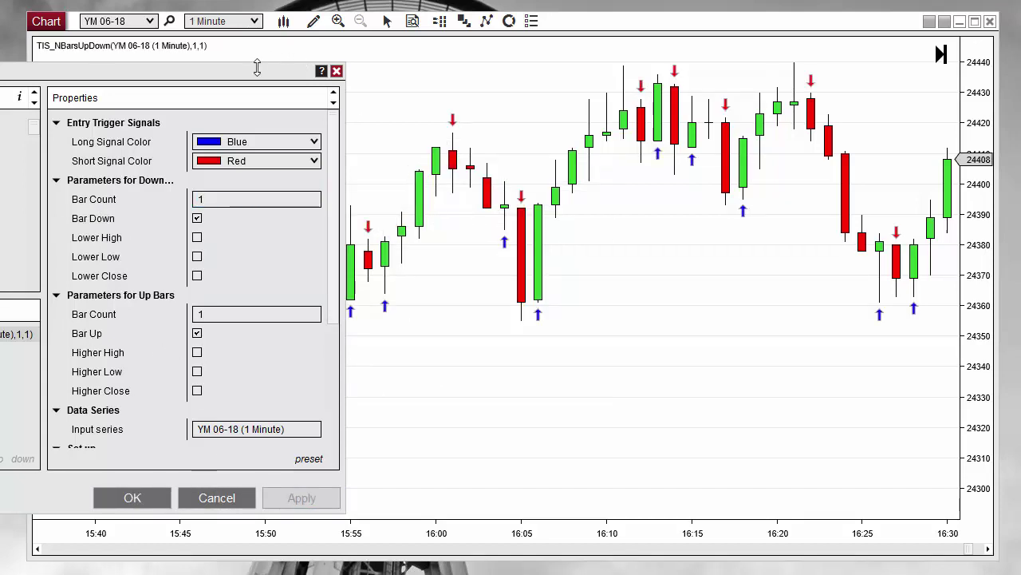
{"action": "left_click_drag", "start_coordinate": [275, 77], "coordinate": [48, 91]}
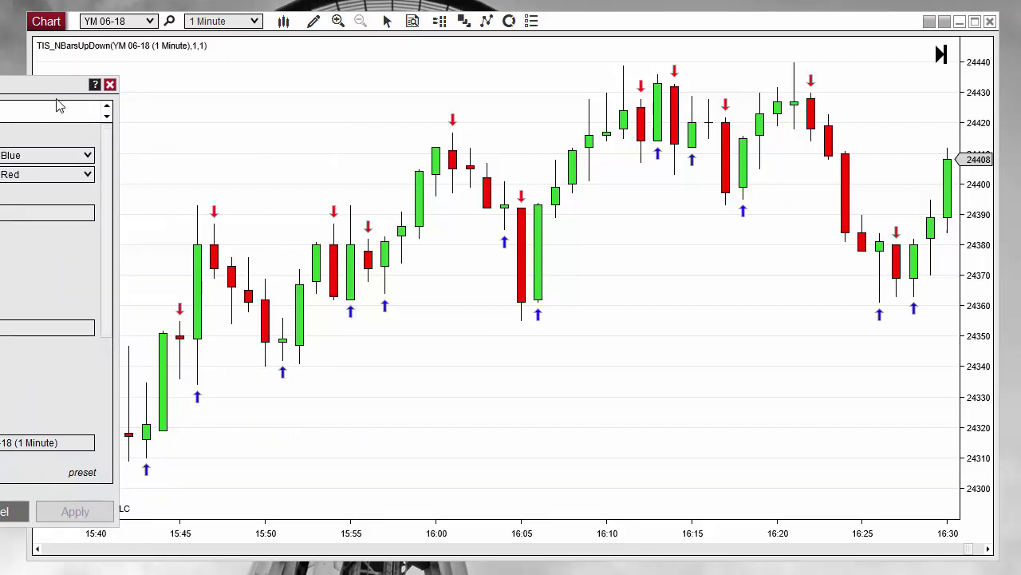
Step: Set the indicator's bar count to 2 for both down bars and up bars and apply it to the chart
{"action": "left_click_drag", "start_coordinate": [42, 84], "coordinate": [205, 68]}
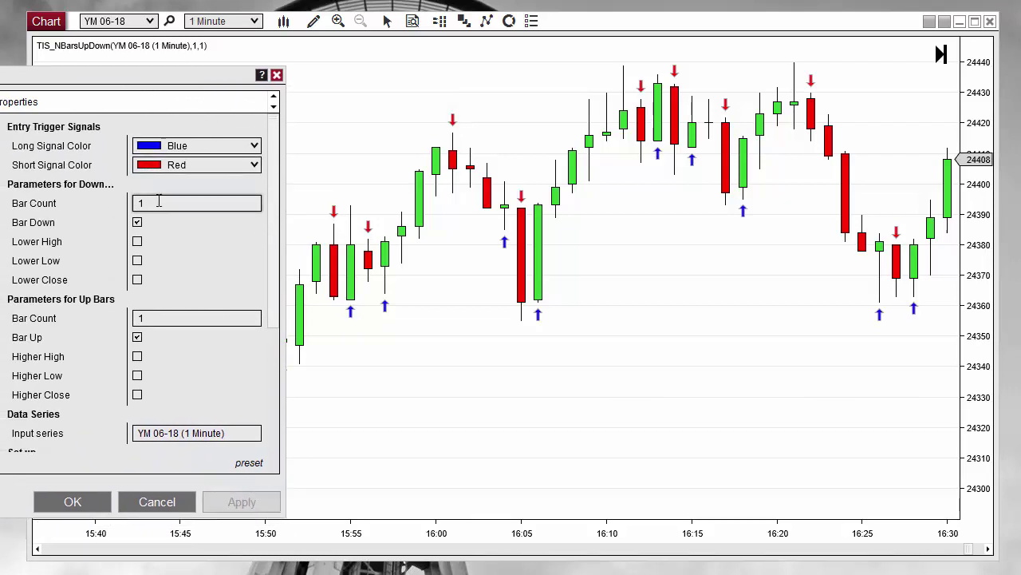
{"action": "left_click", "coordinate": [159, 202]}
{"action": "type", "text": "2"}
{"action": "left_click", "coordinate": [154, 318]}
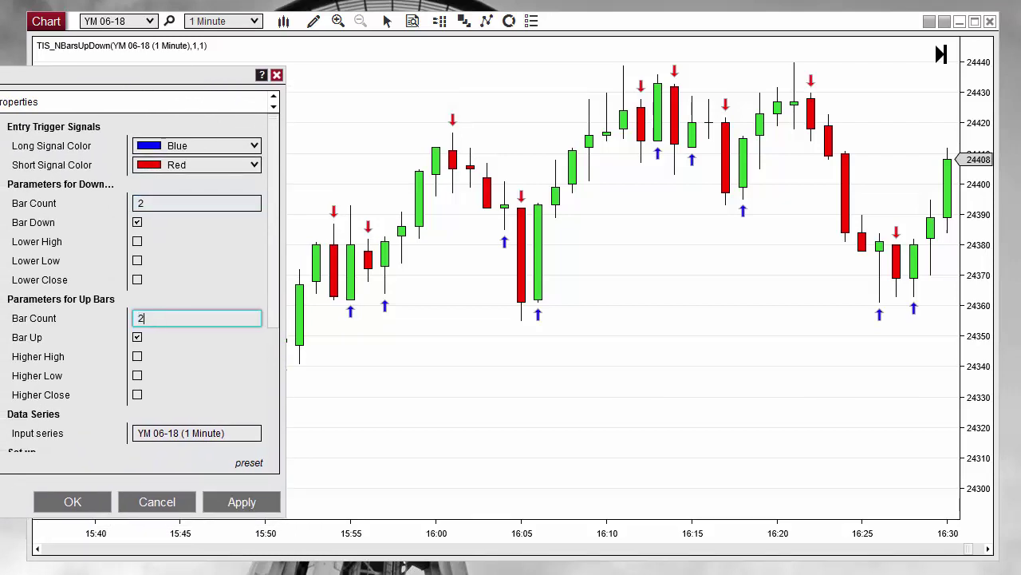
{"action": "left_click", "coordinate": [251, 501]}
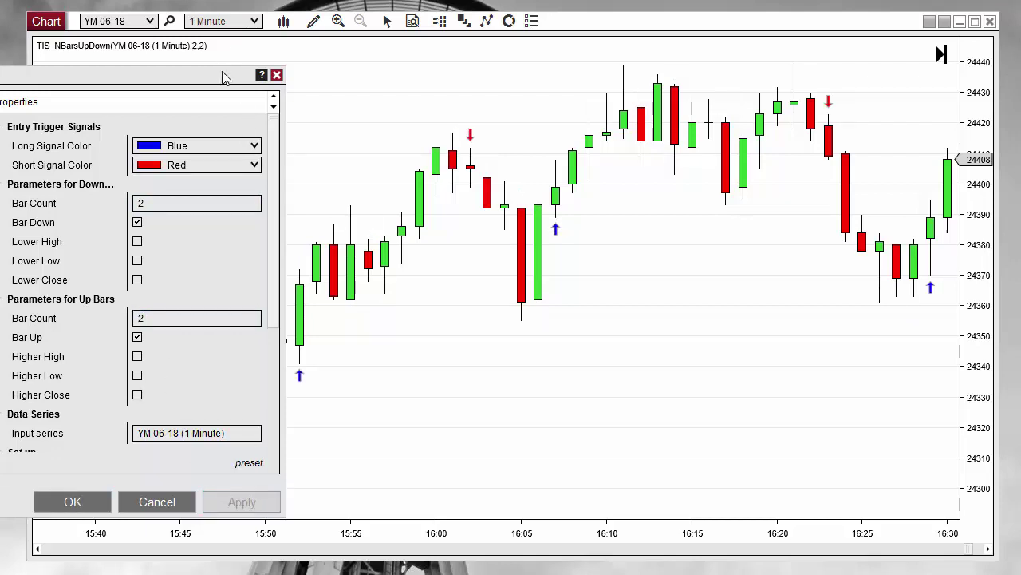
{"action": "left_click_drag", "start_coordinate": [224, 78], "coordinate": [29, 69]}
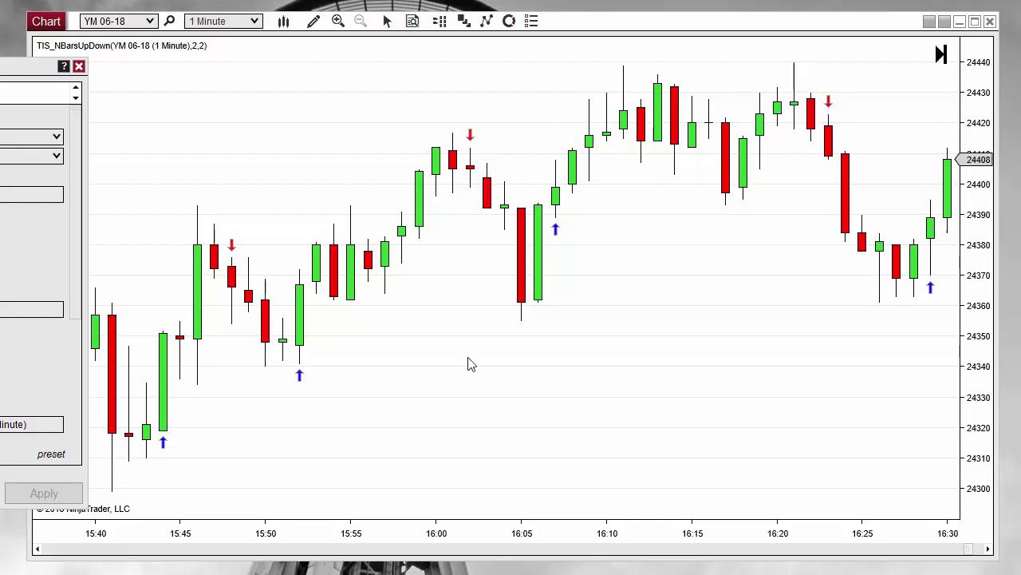
Step: Set the bar count back to 1 for both down bars and up bars and apply the change
{"action": "left_click_drag", "start_coordinate": [16, 67], "coordinate": [393, 76]}
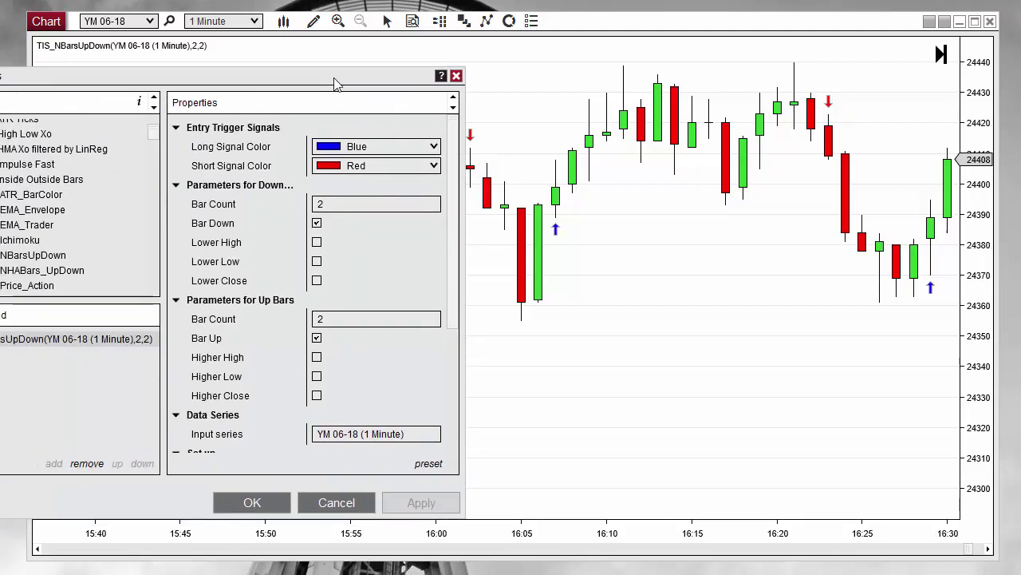
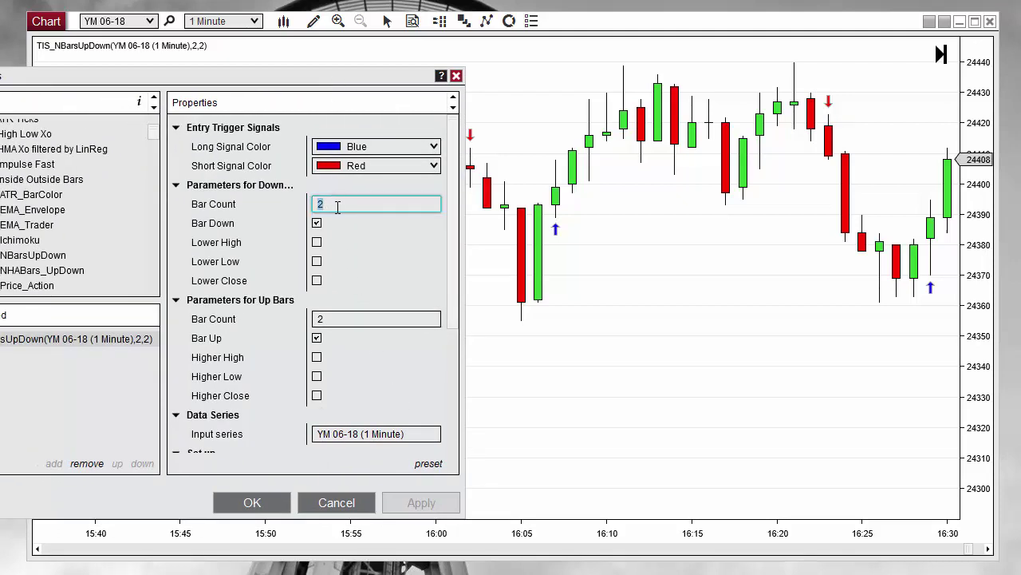
{"action": "left_click", "coordinate": [329, 319]}
{"action": "type", "text": "1"}
{"action": "left_click", "coordinate": [421, 501]}
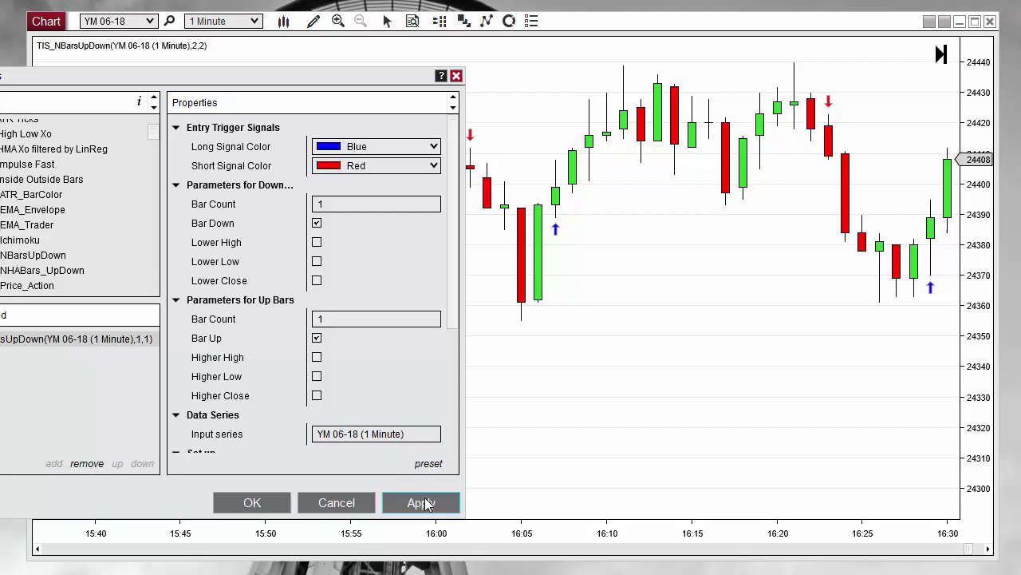
{"action": "left_click_drag", "start_coordinate": [380, 85], "coordinate": [252, 69]}
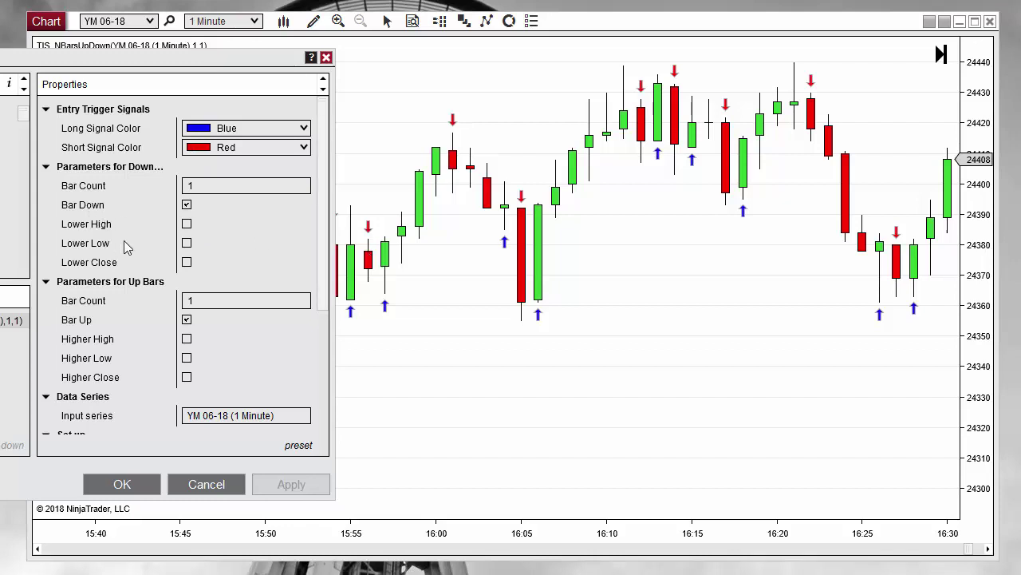
Step: Enable Lower Low for down bars and Higher High for up bars, and apply these signal conditions
{"action": "left_click", "coordinate": [188, 244]}
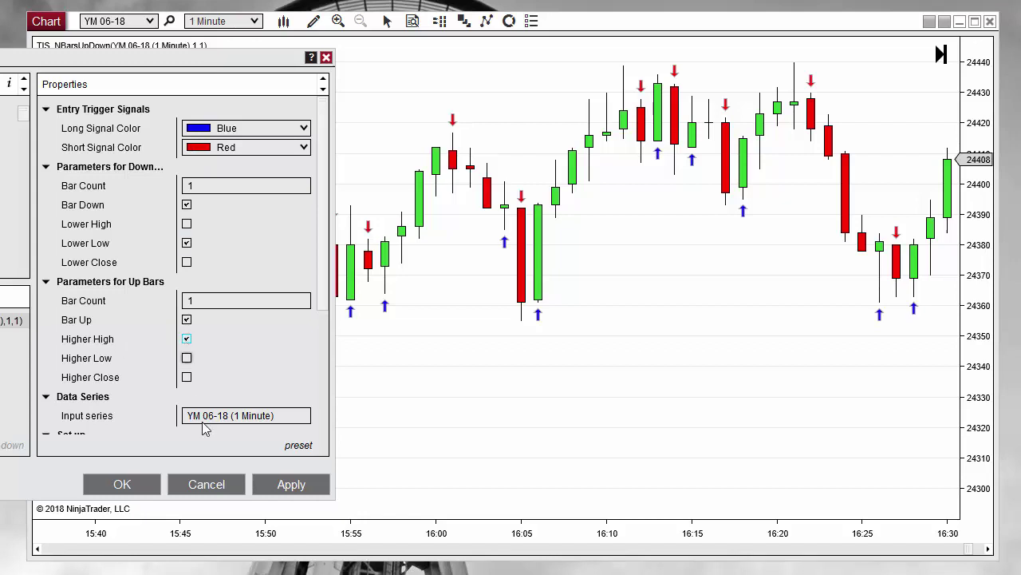
{"action": "left_click", "coordinate": [273, 485]}
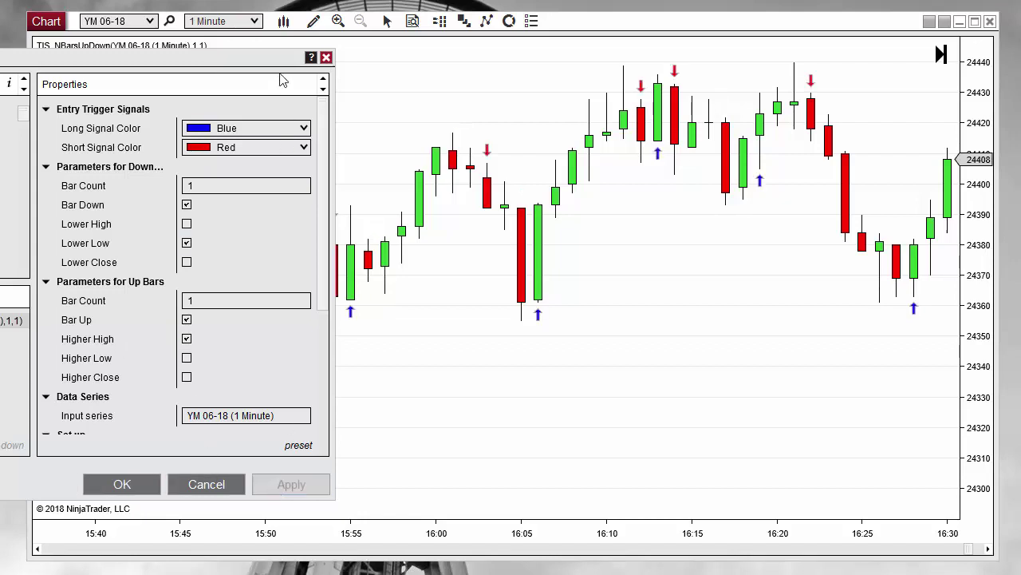
{"action": "left_click_drag", "start_coordinate": [276, 63], "coordinate": [48, 78]}
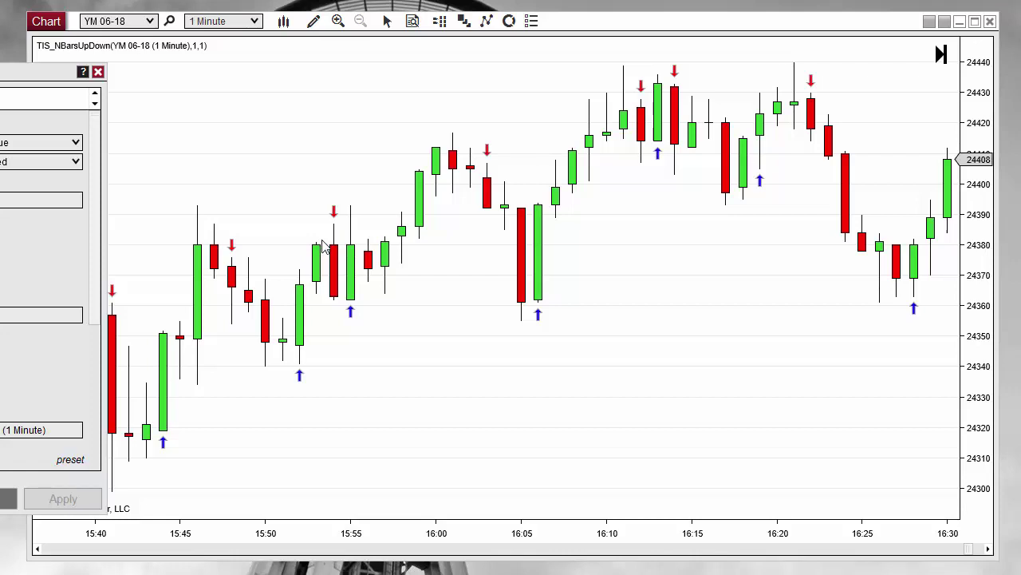
Step: Enable Lower High for down bars and Higher Low for up bars as additional conditions and apply them
{"action": "left_click_drag", "start_coordinate": [0, 80], "coordinate": [236, 87]}
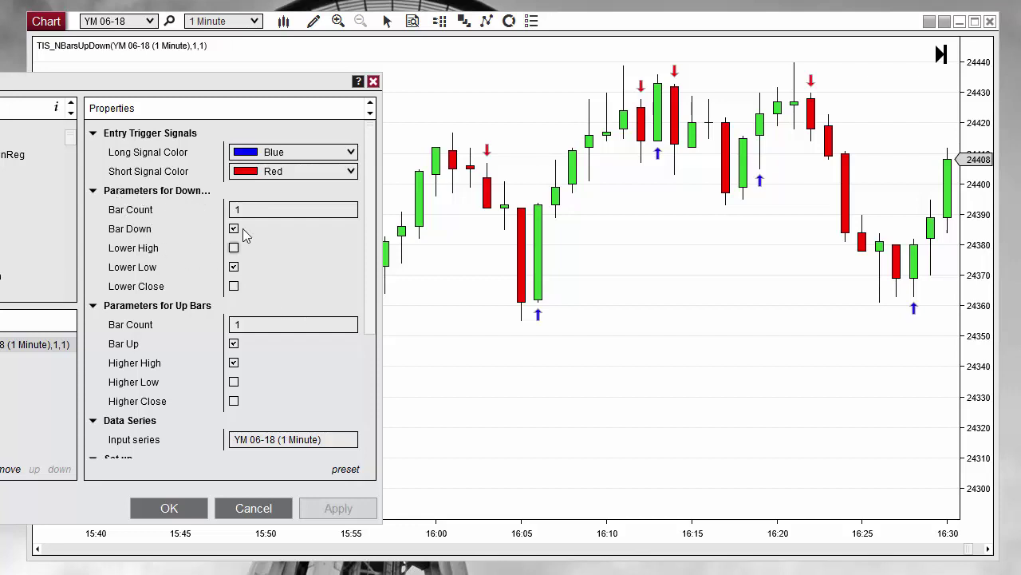
{"action": "left_click_drag", "start_coordinate": [271, 85], "coordinate": [190, 72]}
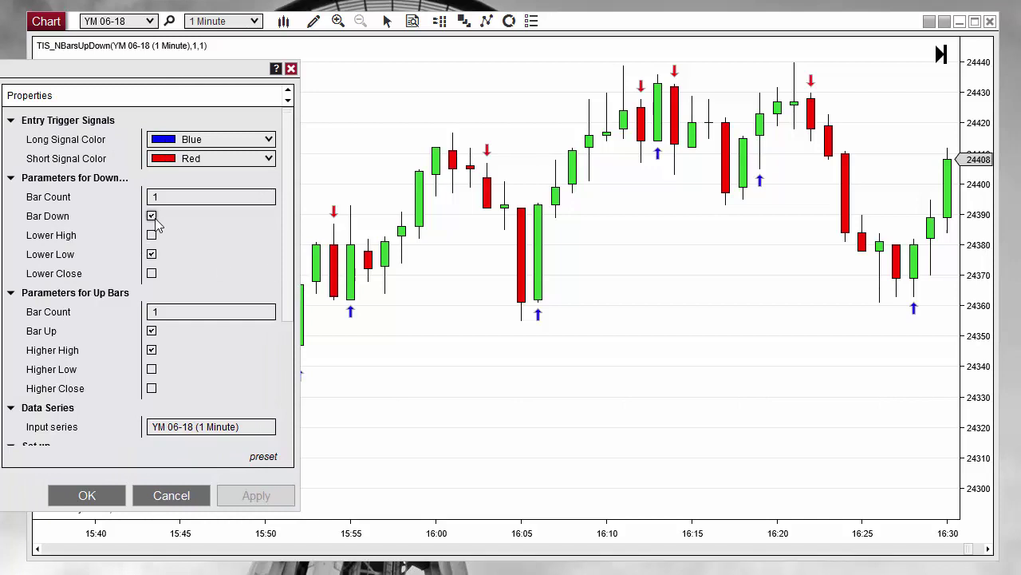
{"action": "left_click", "coordinate": [151, 254]}
{"action": "left_click", "coordinate": [152, 254]}
{"action": "left_click", "coordinate": [152, 235]}
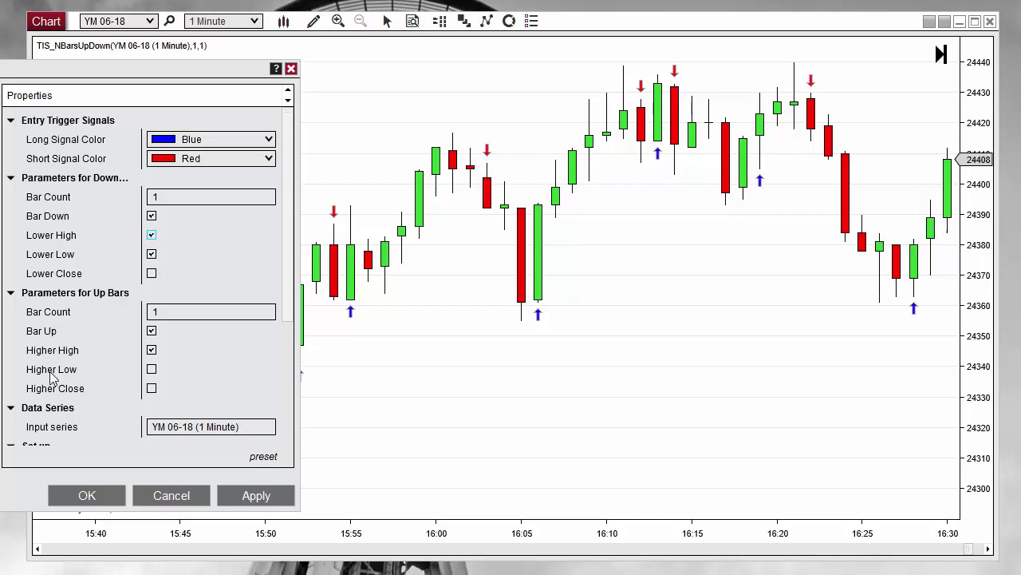
{"action": "left_click", "coordinate": [152, 369]}
{"action": "left_click", "coordinate": [257, 496]}
{"action": "left_click_drag", "start_coordinate": [244, 70], "coordinate": [44, 360]}
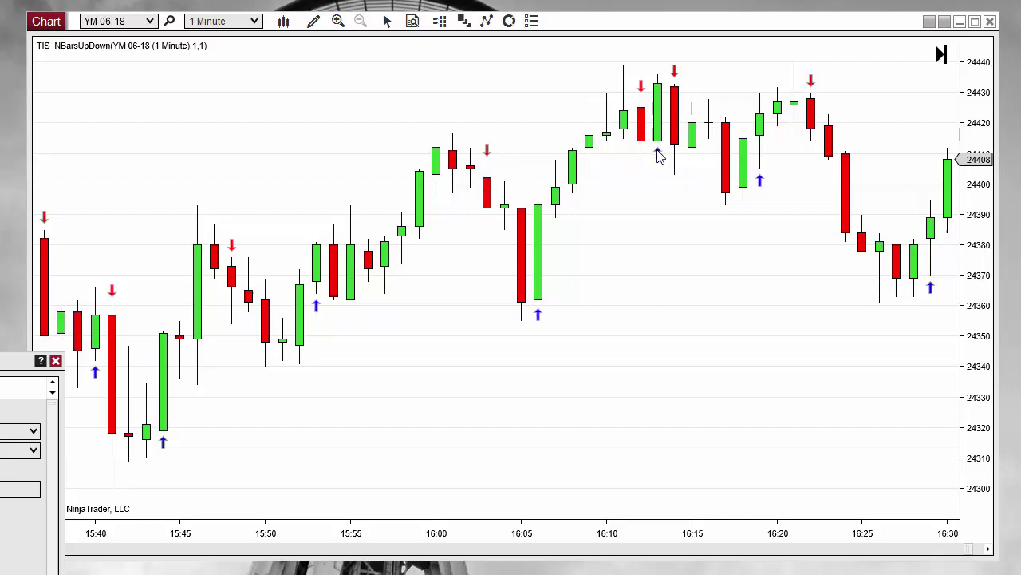
Step: Enable Lower Close for down bars and Higher Close for up bars, and accept the indicator settings
{"action": "left_click_drag", "start_coordinate": [8, 363], "coordinate": [205, 96]}
{"action": "left_click", "coordinate": [157, 215]}
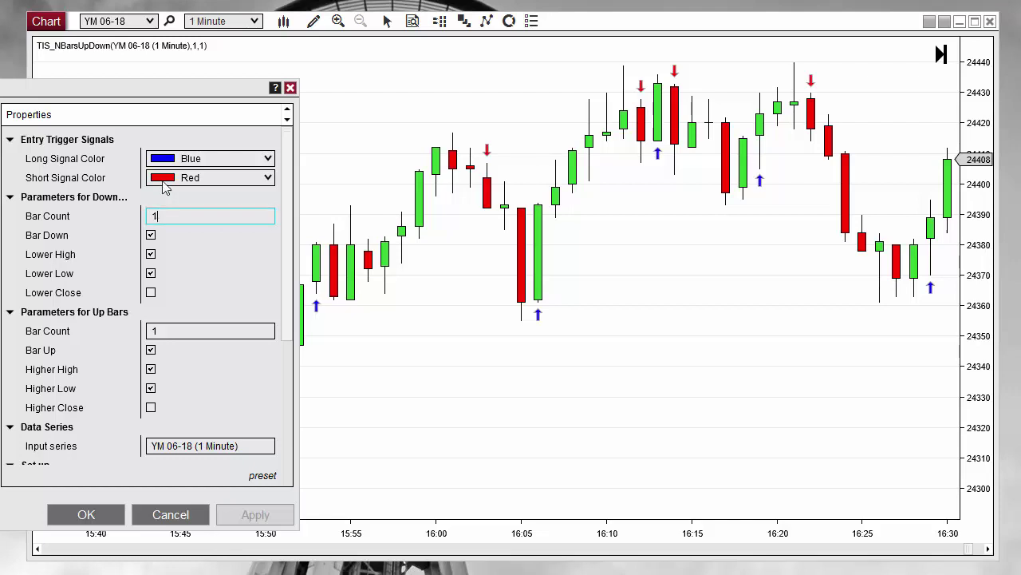
{"action": "left_click_drag", "start_coordinate": [164, 91], "coordinate": [175, 75]}
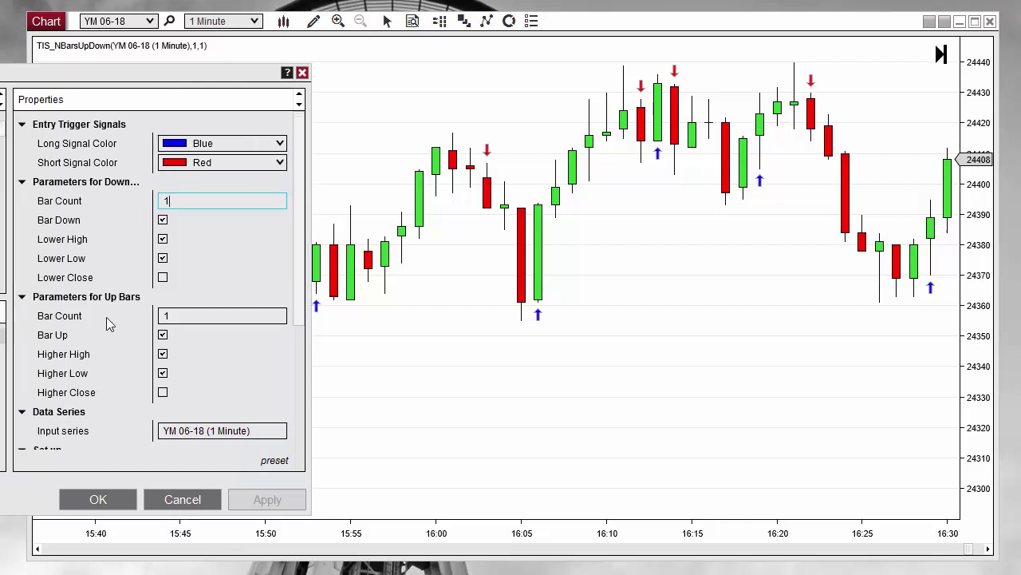
{"action": "left_click", "coordinate": [163, 278]}
{"action": "left_click", "coordinate": [163, 391]}
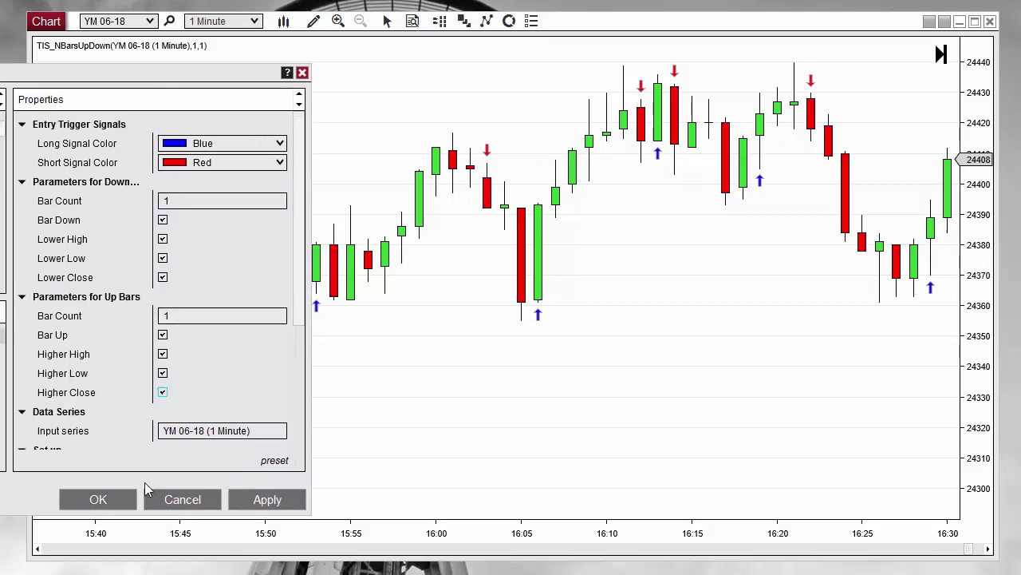
{"action": "left_click", "coordinate": [120, 505]}
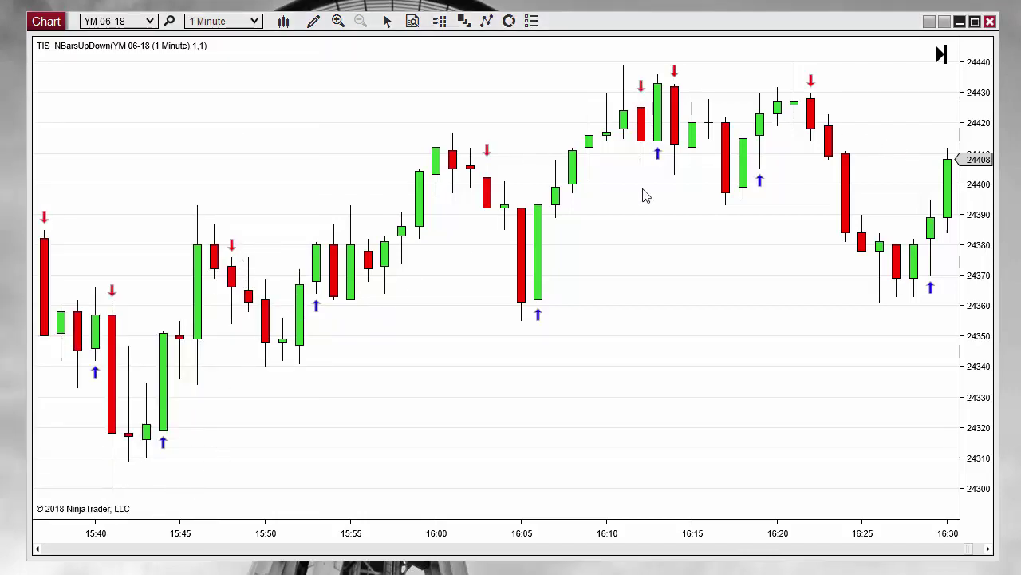
Step: Inspect the signals over a longer stretch of the 1-minute chart and switch the chart interval to 5 Minute
{"action": "left_click_drag", "start_coordinate": [534, 533], "coordinate": [700, 541]}
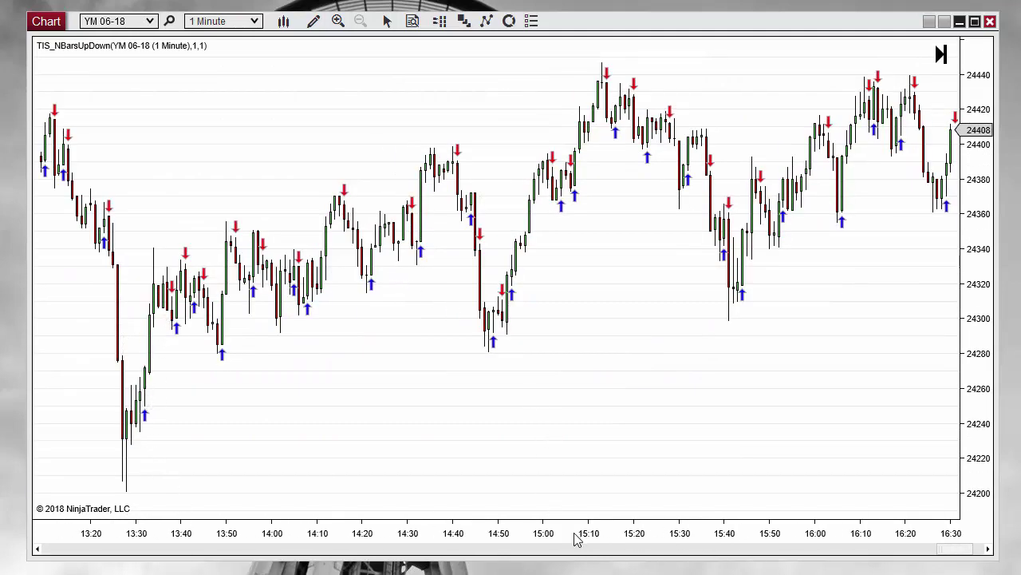
{"action": "left_click_drag", "start_coordinate": [574, 538], "coordinate": [312, 303]}
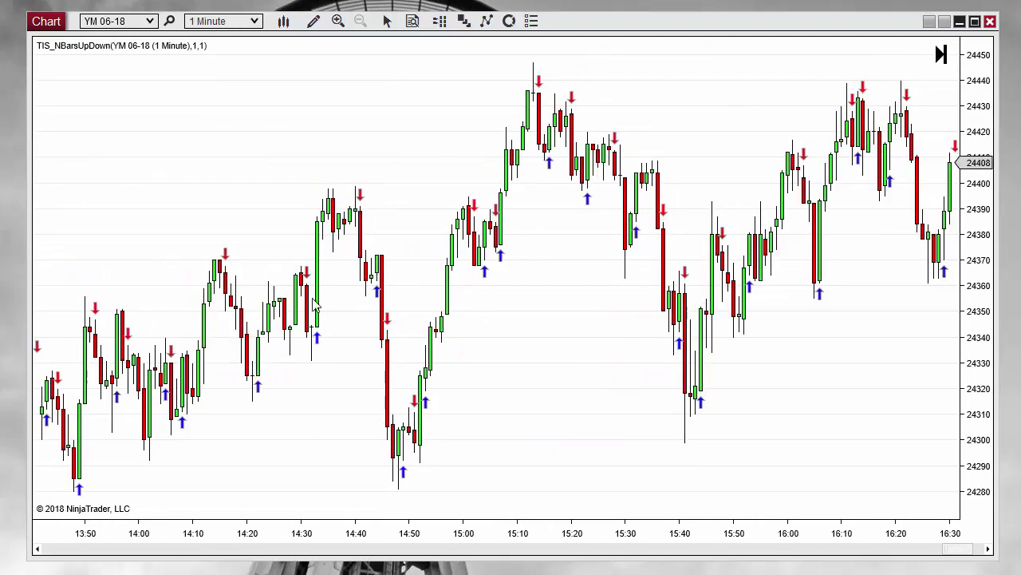
{"action": "left_click", "coordinate": [254, 23]}
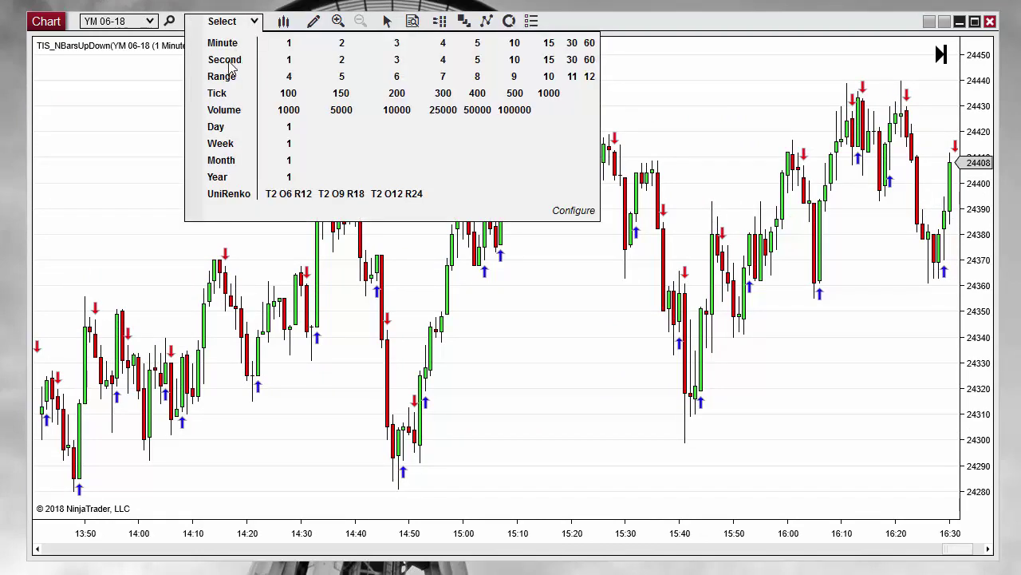
{"action": "left_click", "coordinate": [477, 44]}
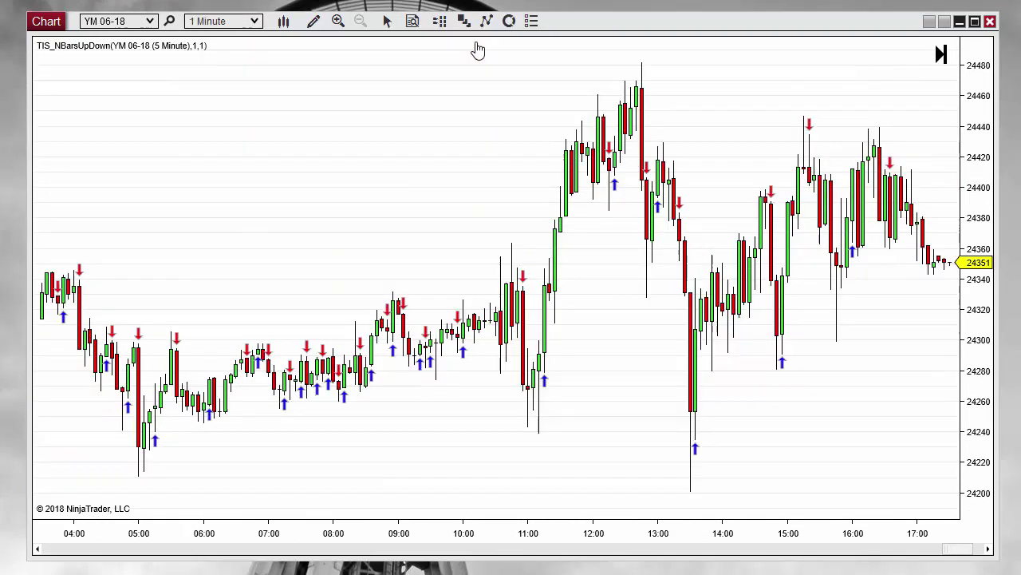
{"action": "scroll", "coordinate": [548, 487], "scroll_direction": "up", "scroll_amount": 5}
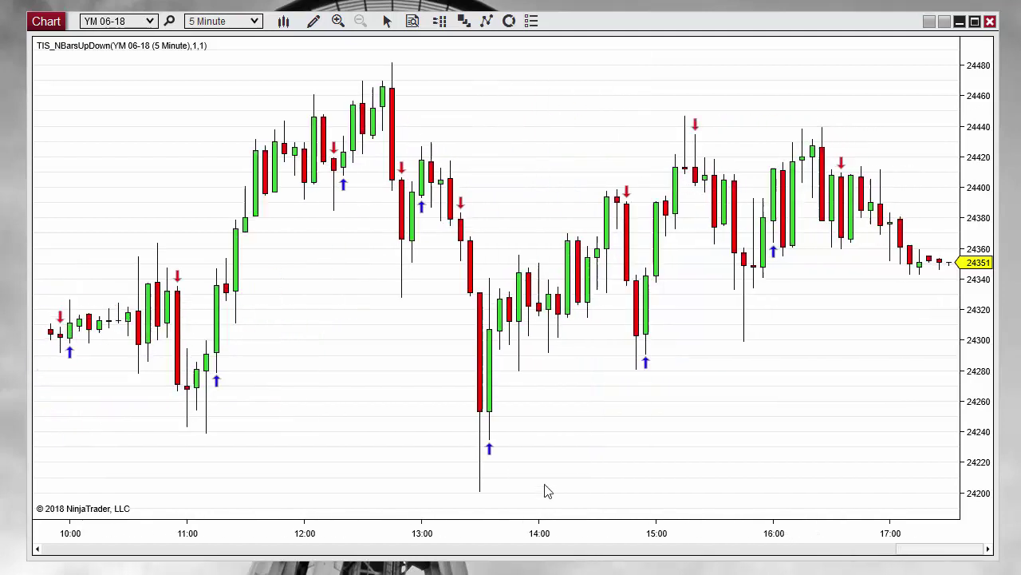
{"action": "scroll", "coordinate": [229, 482], "scroll_direction": "down", "scroll_amount": 1}
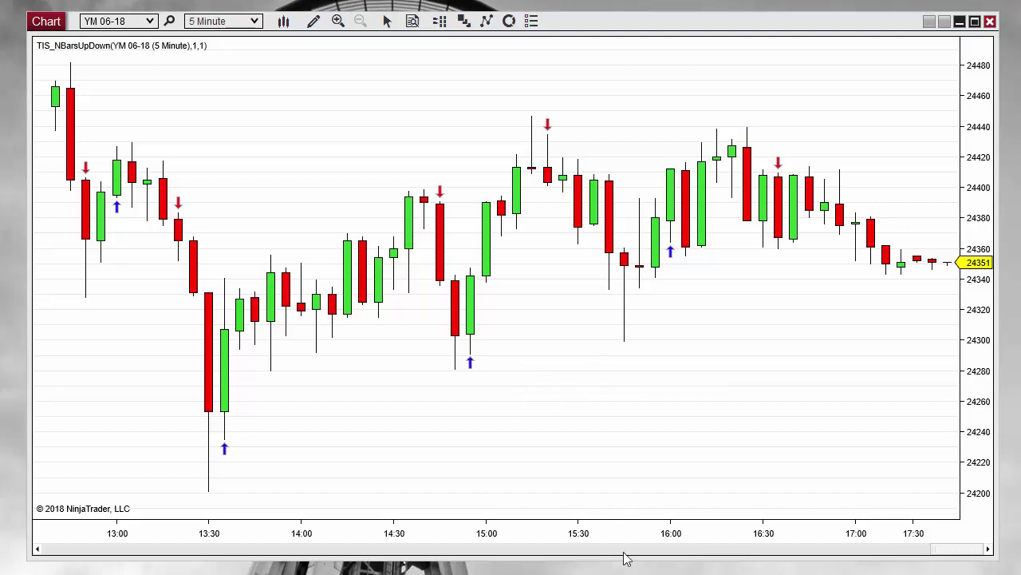
Step: Switch the chart interval to UniRenko T2 O6 R12 and show the signals over a longer stretch of bars
{"action": "left_click", "coordinate": [256, 23]}
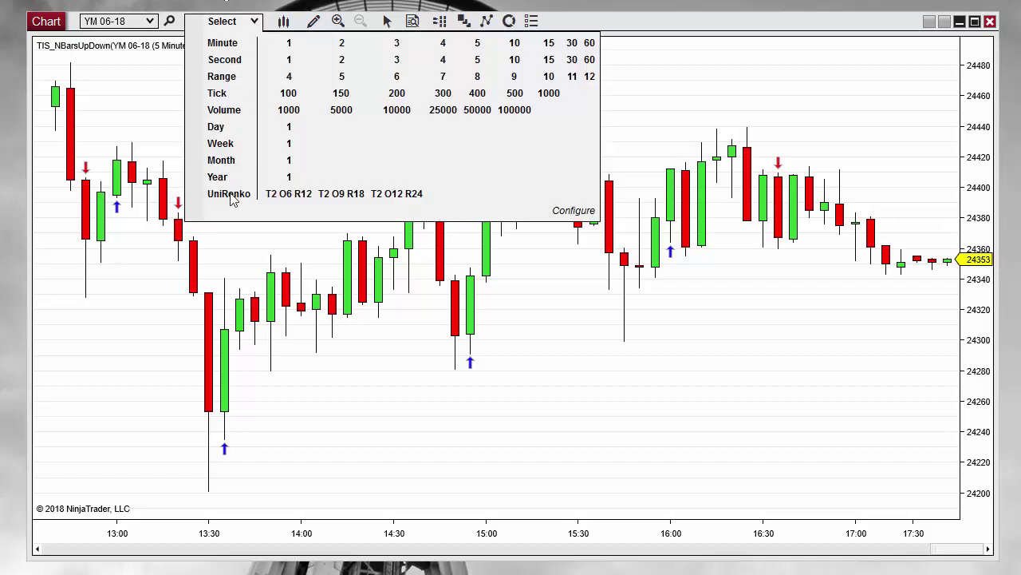
{"action": "left_click", "coordinate": [289, 197]}
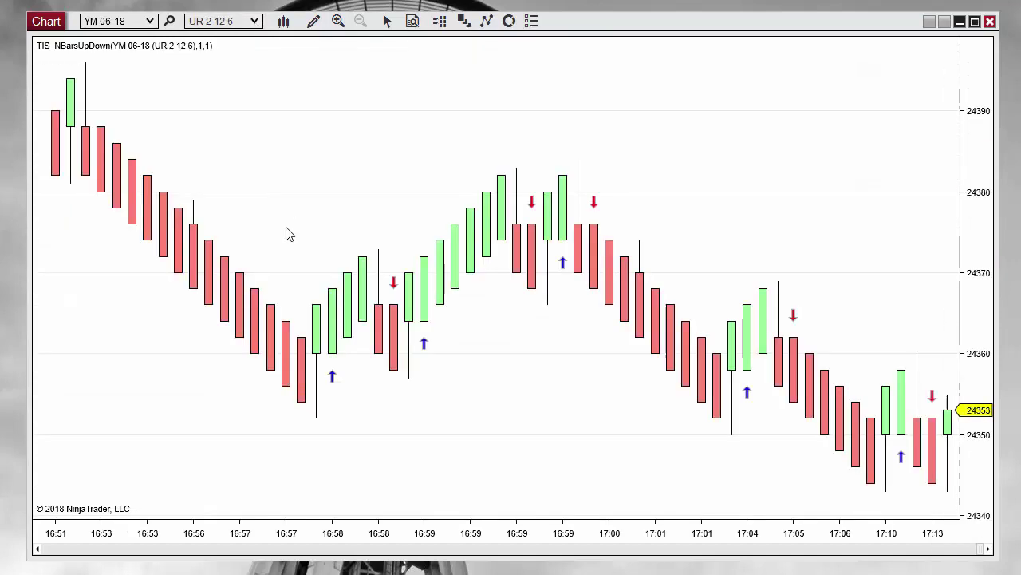
{"action": "left_click_drag", "start_coordinate": [364, 540], "coordinate": [499, 526]}
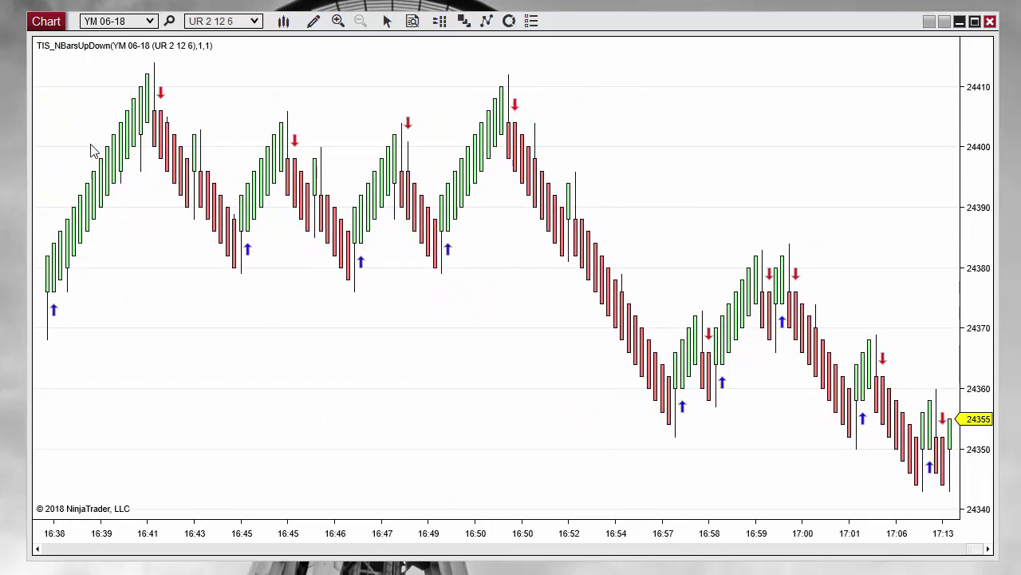
Step: Disable the indicator's Lower High, Lower Low, Lower Close, Higher High, Higher Low and Higher Close conditions and apply the change
{"action": "right_click", "coordinate": [527, 343]}
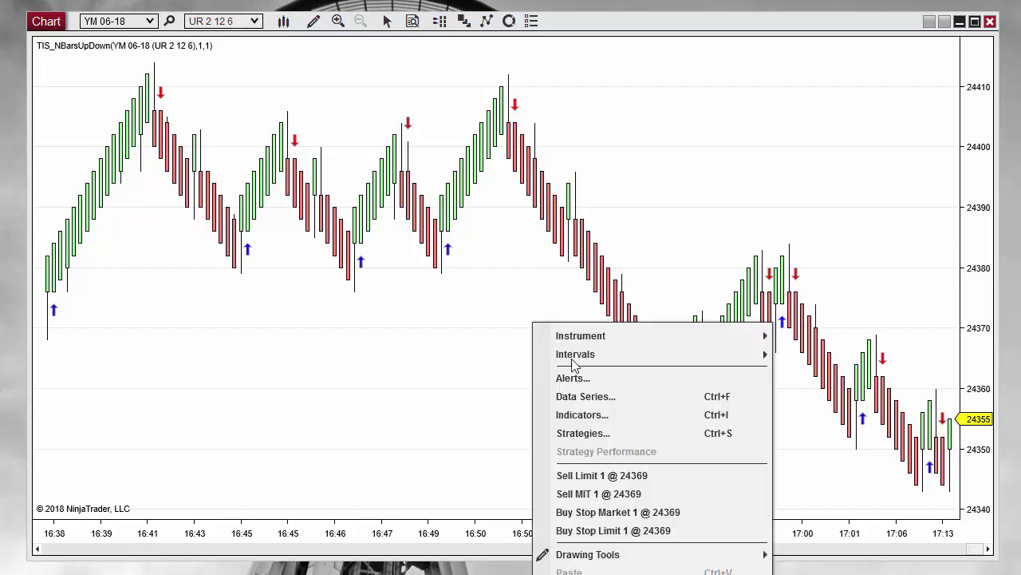
{"action": "left_click", "coordinate": [592, 417]}
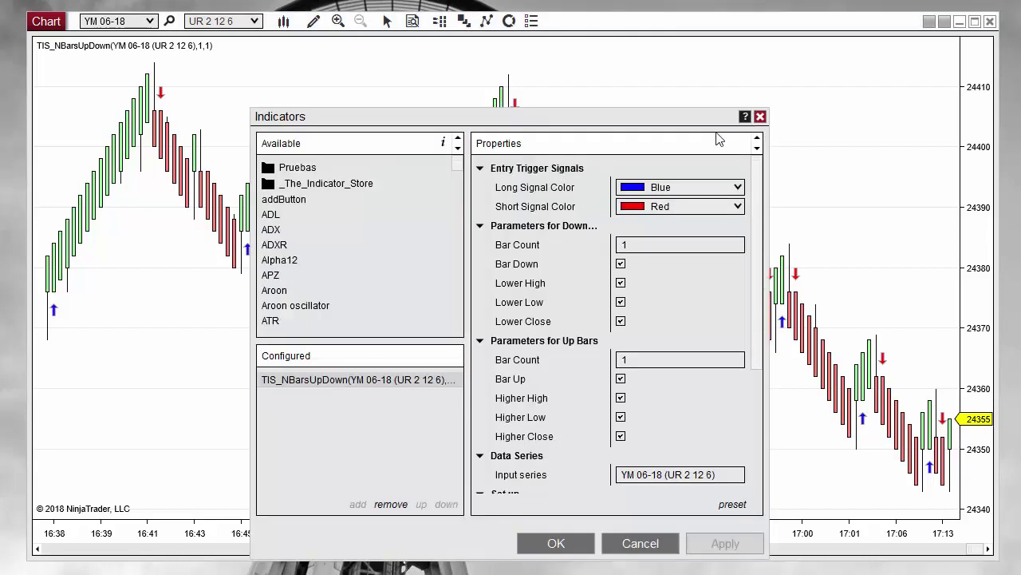
{"action": "left_click_drag", "start_coordinate": [707, 121], "coordinate": [370, 74]}
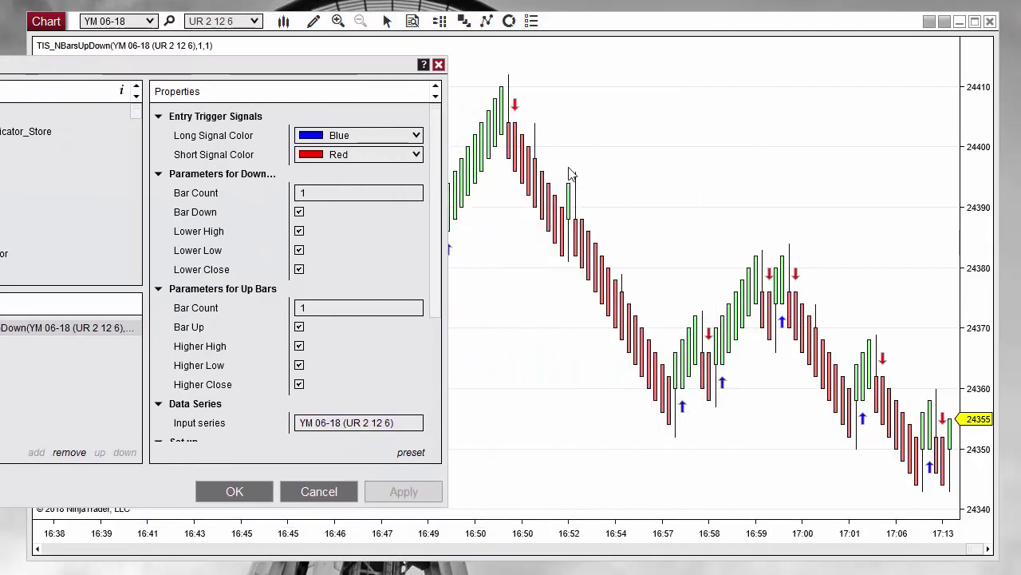
{"action": "left_click", "coordinate": [299, 231]}
{"action": "left_click", "coordinate": [299, 251]}
{"action": "left_click", "coordinate": [299, 270]}
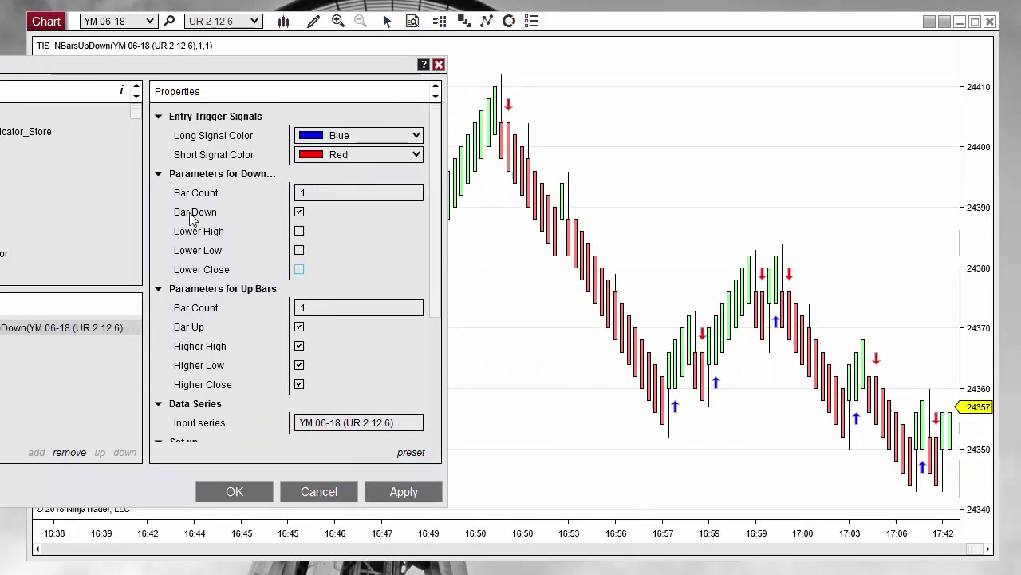
{"action": "left_click", "coordinate": [299, 345]}
{"action": "left_click", "coordinate": [298, 364]}
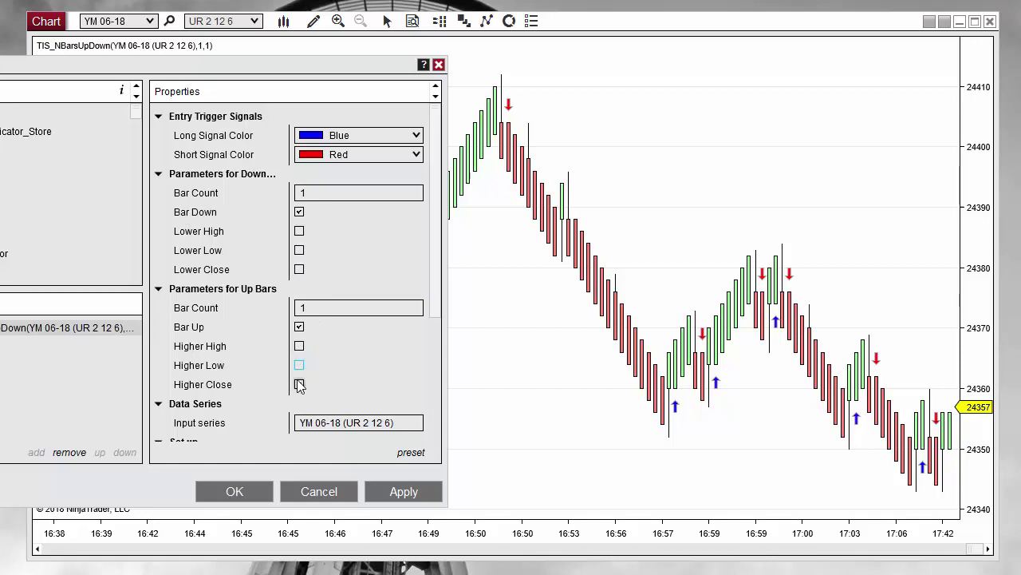
{"action": "left_click", "coordinate": [403, 489]}
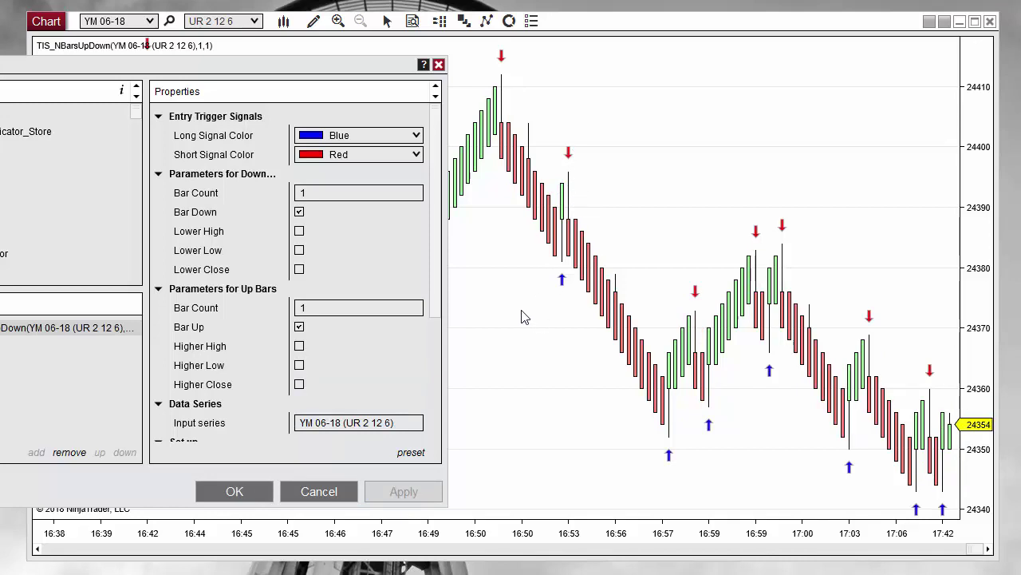
Step: Set the Bar Count to 2 for both down bars and up bars and apply it
{"action": "double_click", "coordinate": [339, 190]}
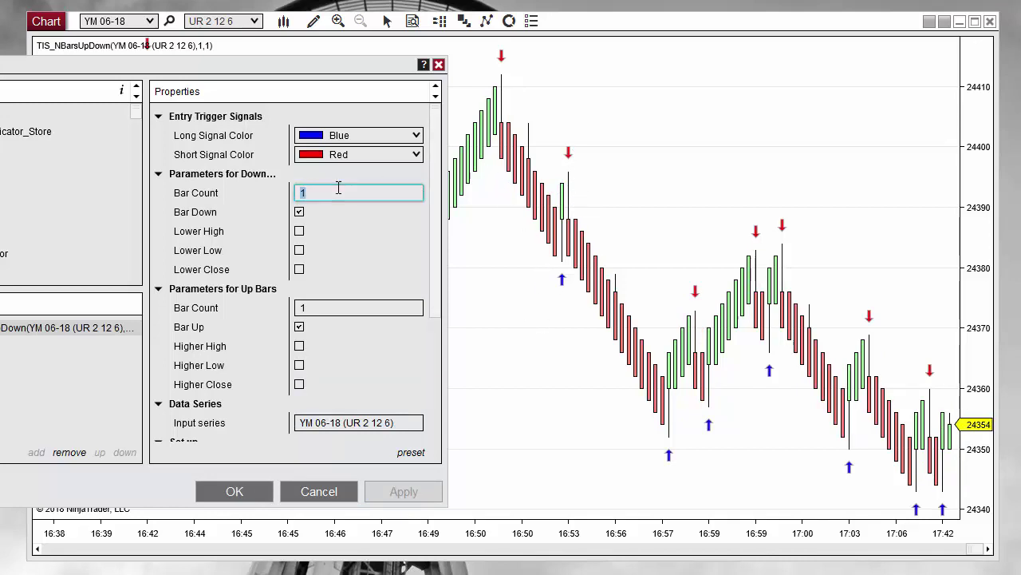
{"action": "type", "text": "2"}
{"action": "double_click", "coordinate": [328, 308]}
{"action": "type", "text": "2"}
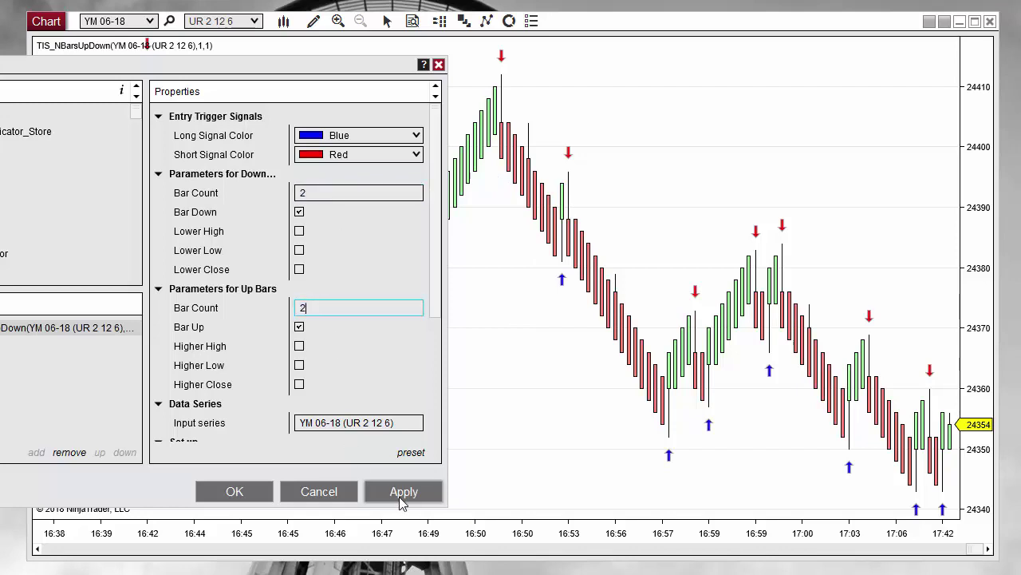
{"action": "left_click", "coordinate": [412, 497]}
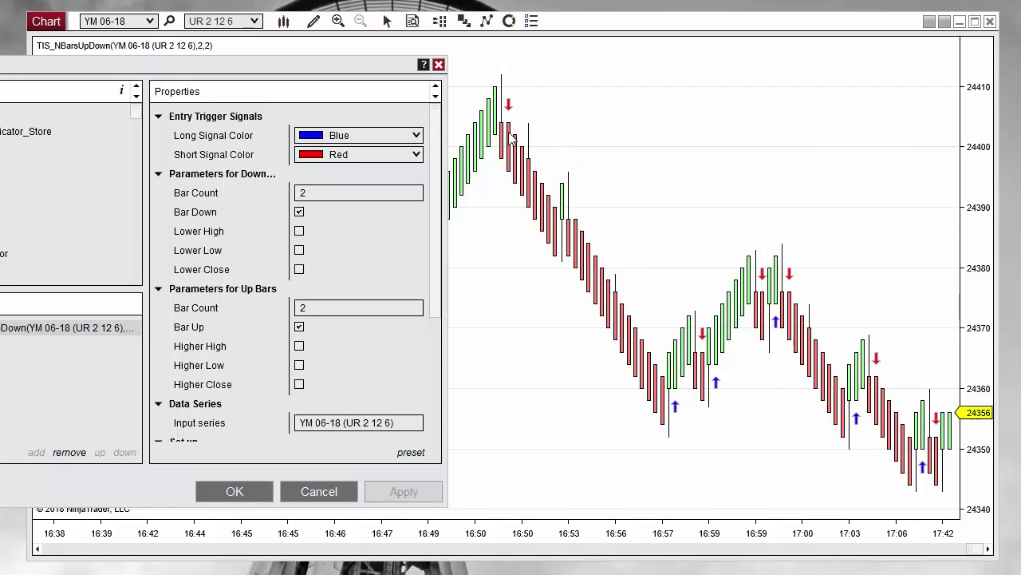
Step: Set both Bar Counts to 1, enable Lower Low for down bars and Higher High for up bars, and apply
{"action": "left_click", "coordinate": [346, 196]}
{"action": "type", "text": "1"}
{"action": "left_click", "coordinate": [319, 308]}
{"action": "type", "text": "1"}
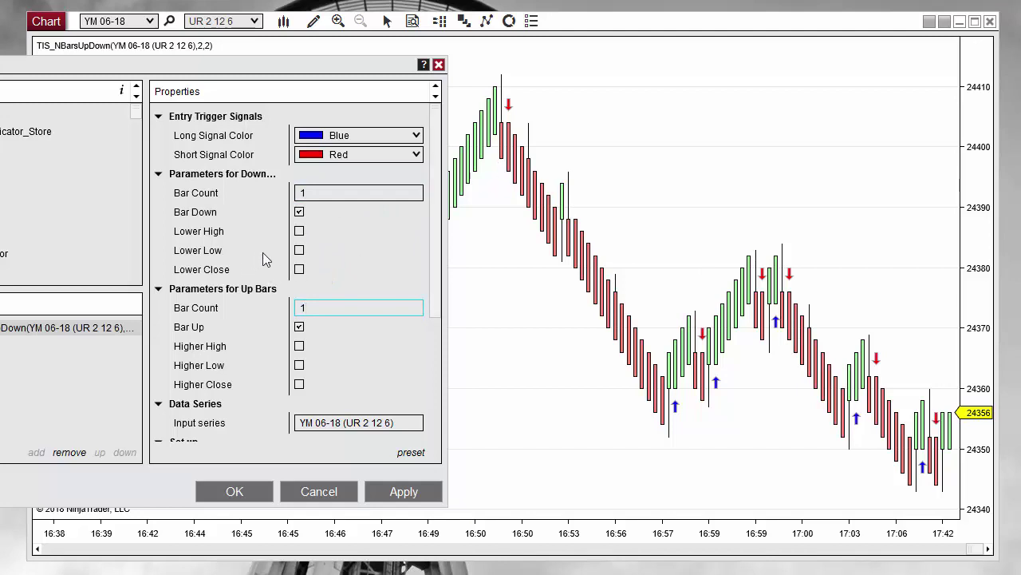
{"action": "left_click", "coordinate": [299, 250]}
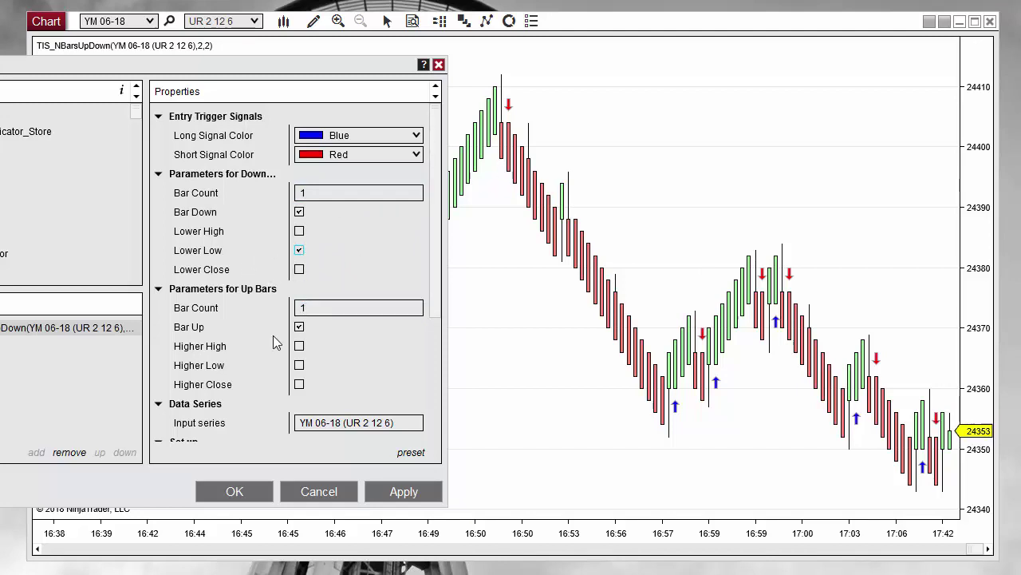
{"action": "left_click", "coordinate": [301, 346]}
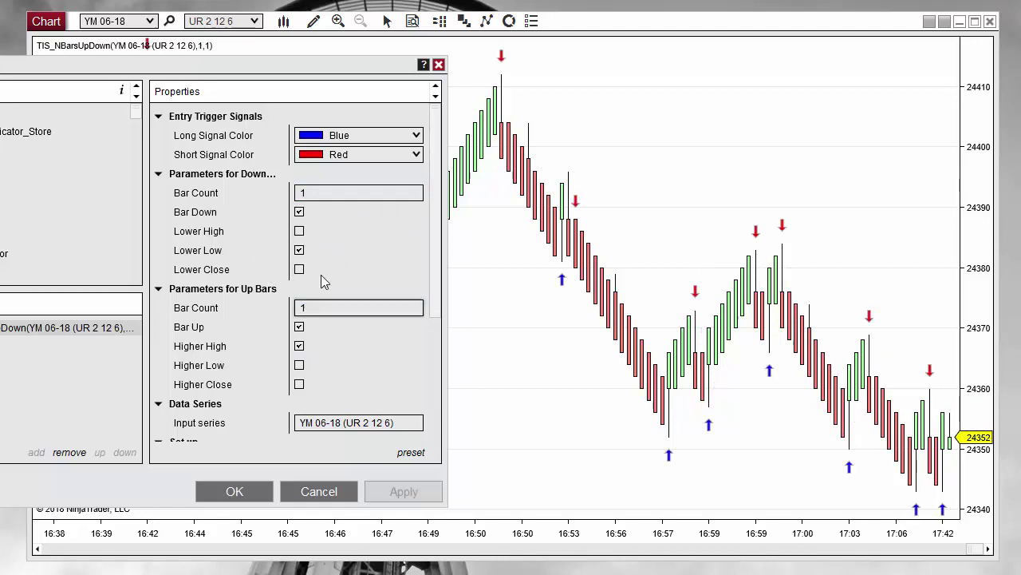
Step: Enable Lower High for down bars and Higher Low for up bars, and accept the indicator settings
{"action": "left_click", "coordinate": [300, 231]}
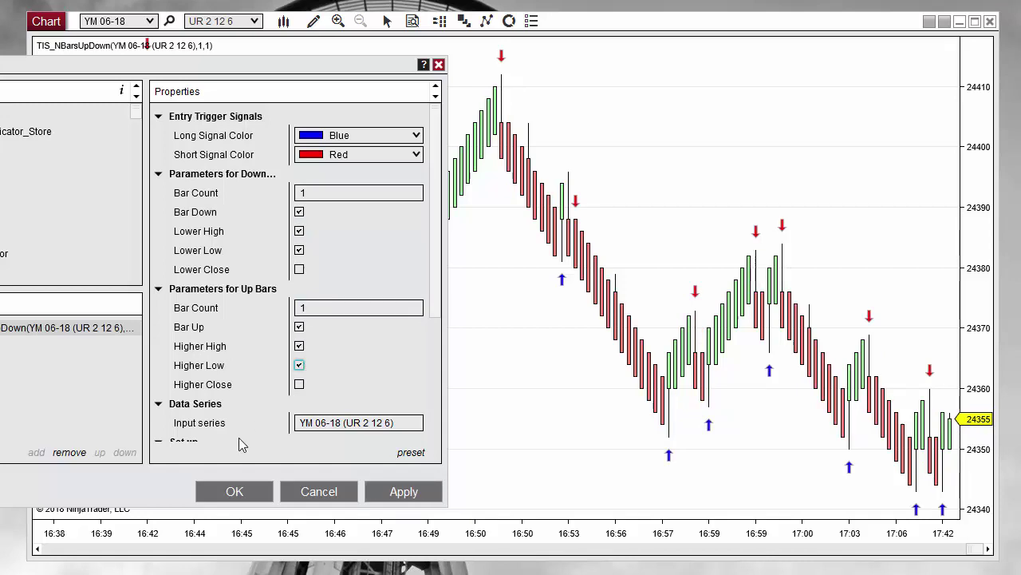
{"action": "left_click", "coordinate": [231, 491]}
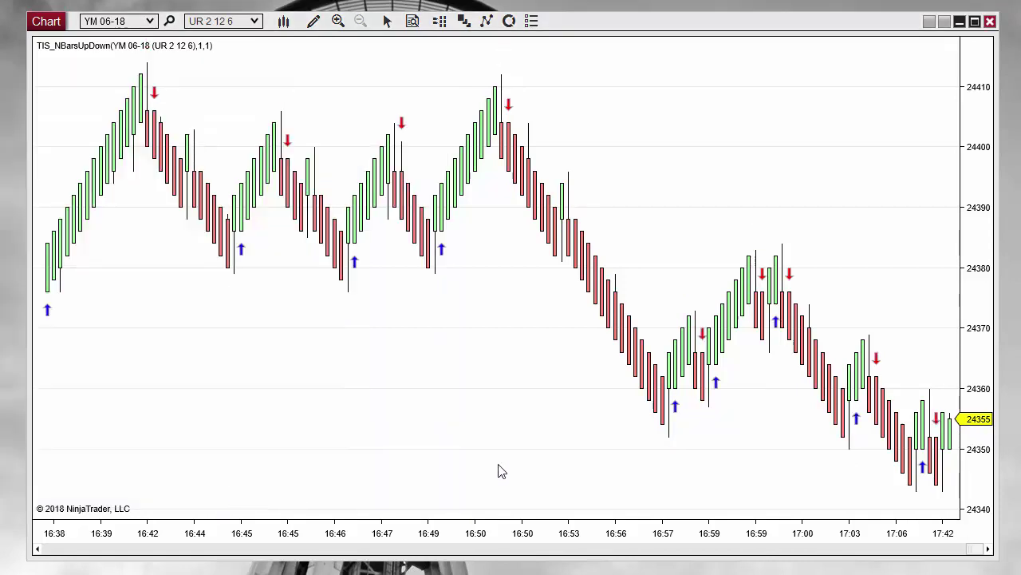
{"action": "mouse_move", "coordinate": [615, 541]}
{"action": "left_mouse_down"}
{"action": "mouse_move", "coordinate": [404, 540]}
{"action": "mouse_move", "coordinate": [634, 530]}
{"action": "mouse_move", "coordinate": [735, 509]}
{"action": "mouse_move", "coordinate": [606, 531]}
{"action": "left_mouse_up"}
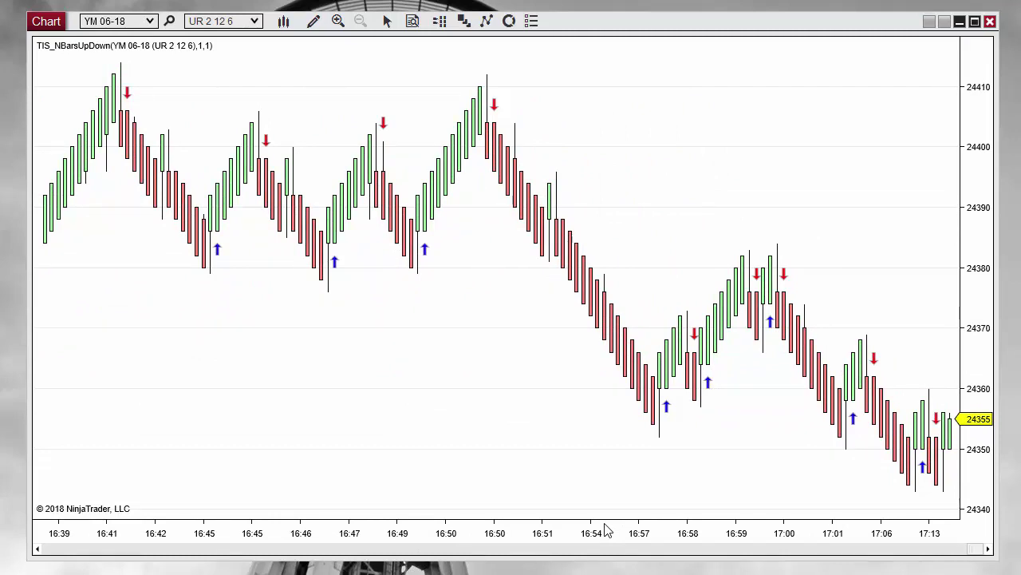
Step: Switch the chart interval to UniRenko T2 O9 R18 and on to T2 O12 R24, and inspect the signals
{"action": "left_click", "coordinate": [254, 21]}
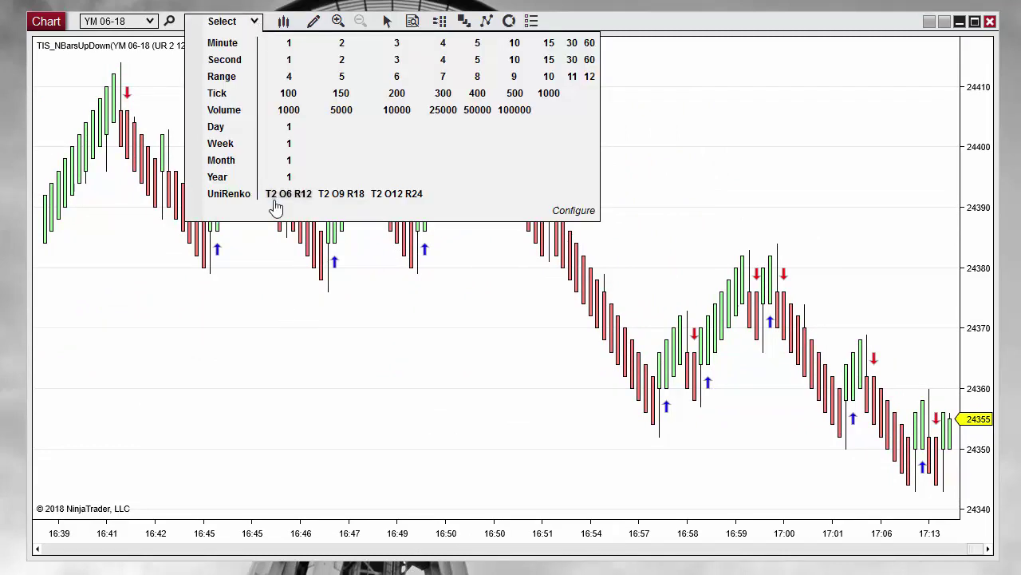
{"action": "left_click", "coordinate": [339, 198]}
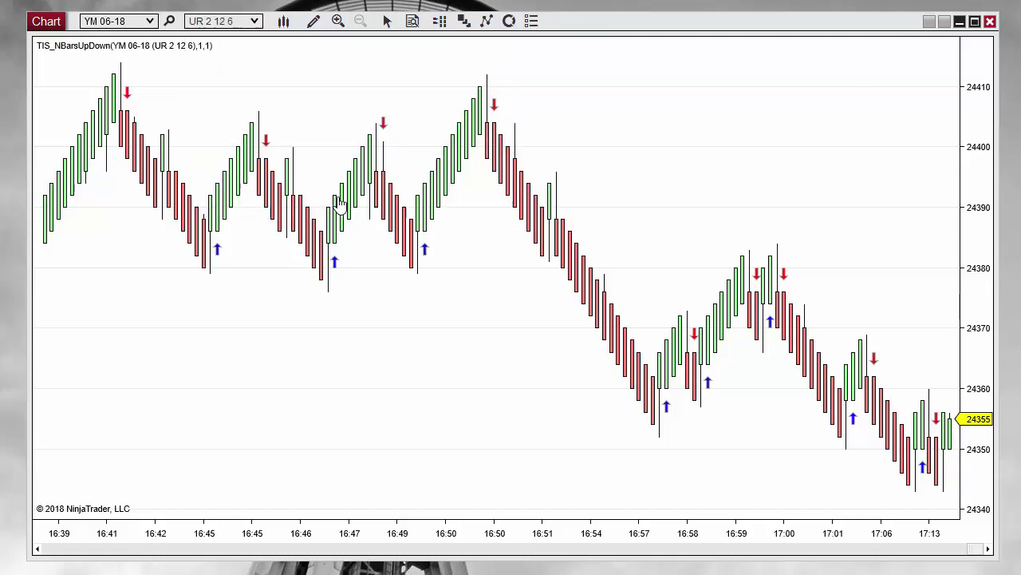
{"action": "left_click", "coordinate": [254, 21]}
{"action": "left_click", "coordinate": [397, 194]}
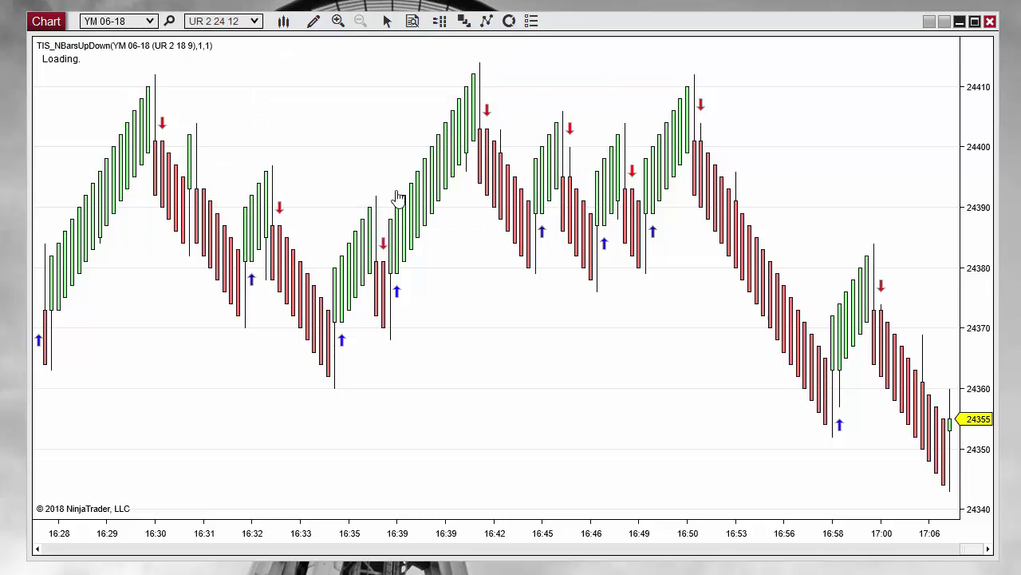
{"action": "left_click_drag", "start_coordinate": [648, 541], "coordinate": [688, 540]}
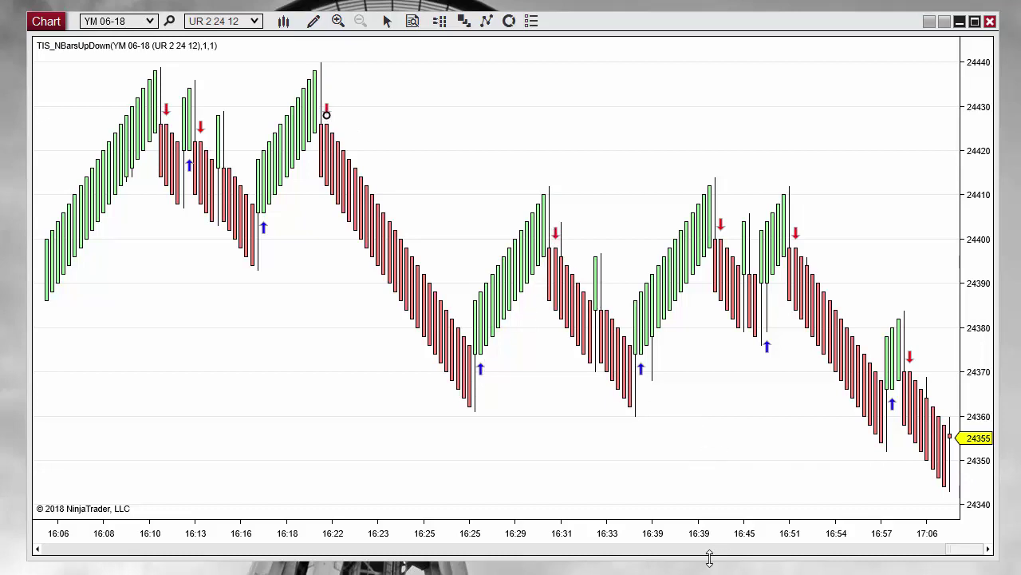
{"action": "left_click_drag", "start_coordinate": [345, 545], "coordinate": [315, 533]}
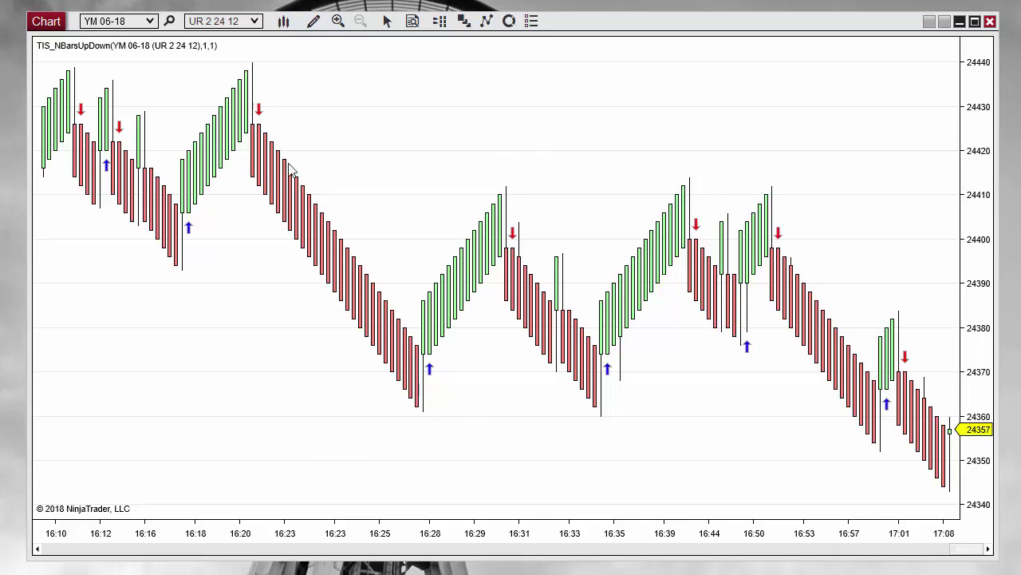
Step: Switch the chart interval to 1 Minute and inspect the signals on the most recent bars
{"action": "left_click", "coordinate": [256, 22]}
{"action": "left_click", "coordinate": [289, 44]}
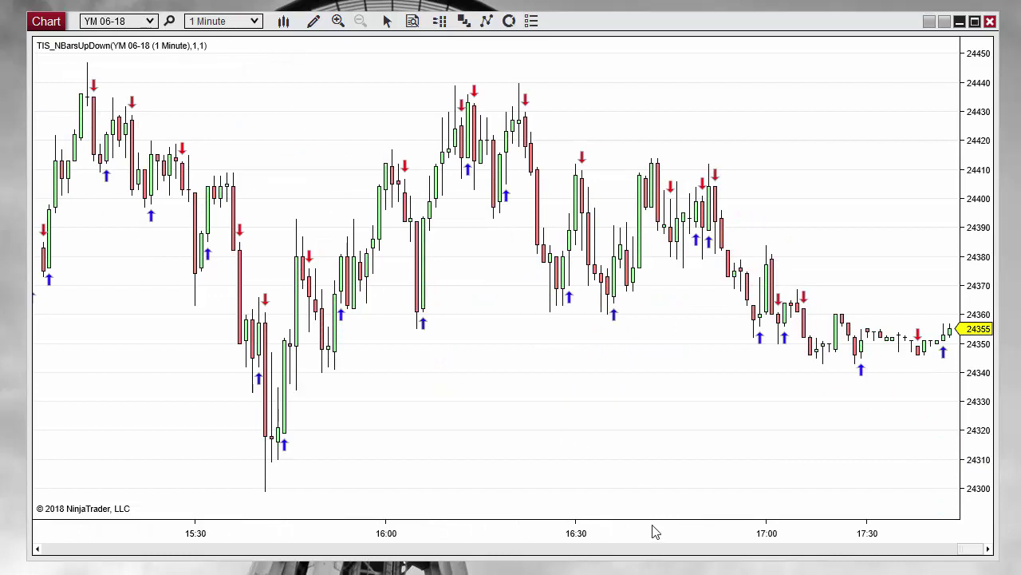
{"action": "left_click_drag", "start_coordinate": [638, 538], "coordinate": [531, 536]}
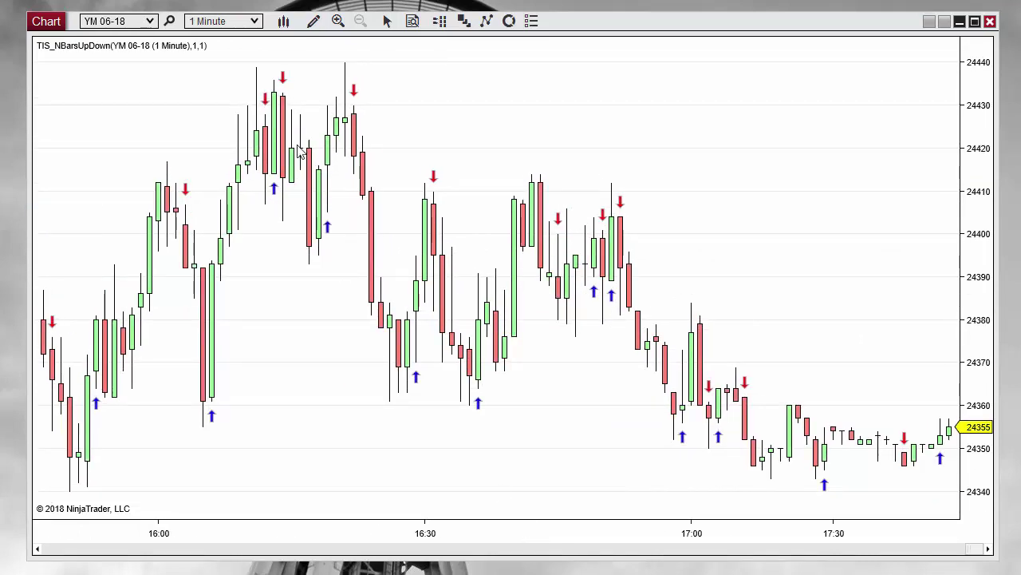
Step: Switch the chart interval to 150 Tick and inspect the signals over longer and shorter stretches of bars
{"action": "left_click", "coordinate": [253, 23]}
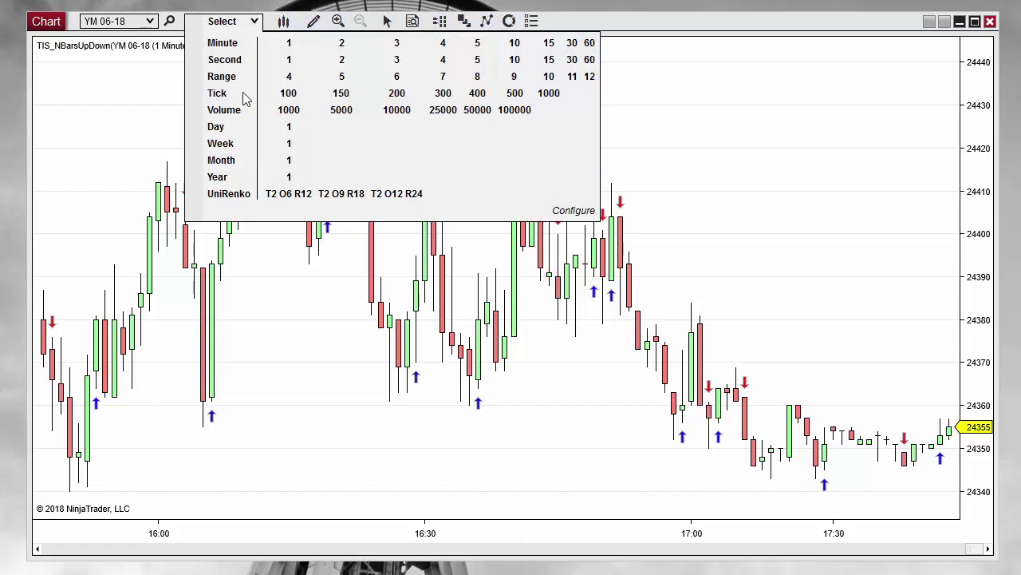
{"action": "left_click", "coordinate": [340, 93]}
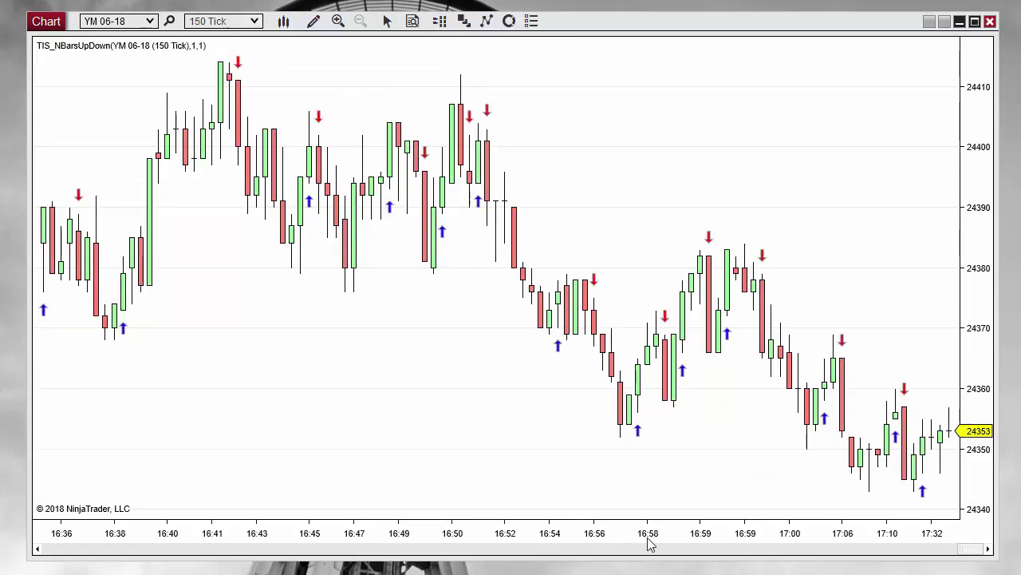
{"action": "left_click_drag", "start_coordinate": [649, 540], "coordinate": [707, 541]}
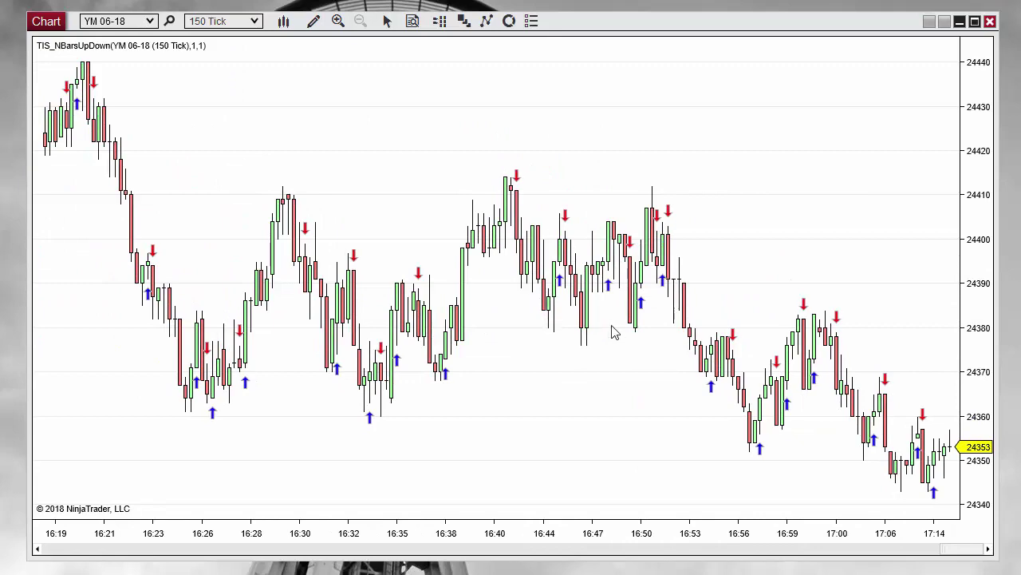
{"action": "left_click_drag", "start_coordinate": [768, 542], "coordinate": [495, 519]}
Step: Set the indicator's Bar Count to 2 for both down bars and up bars, and accept the settings
{"action": "right_click", "coordinate": [543, 179]}
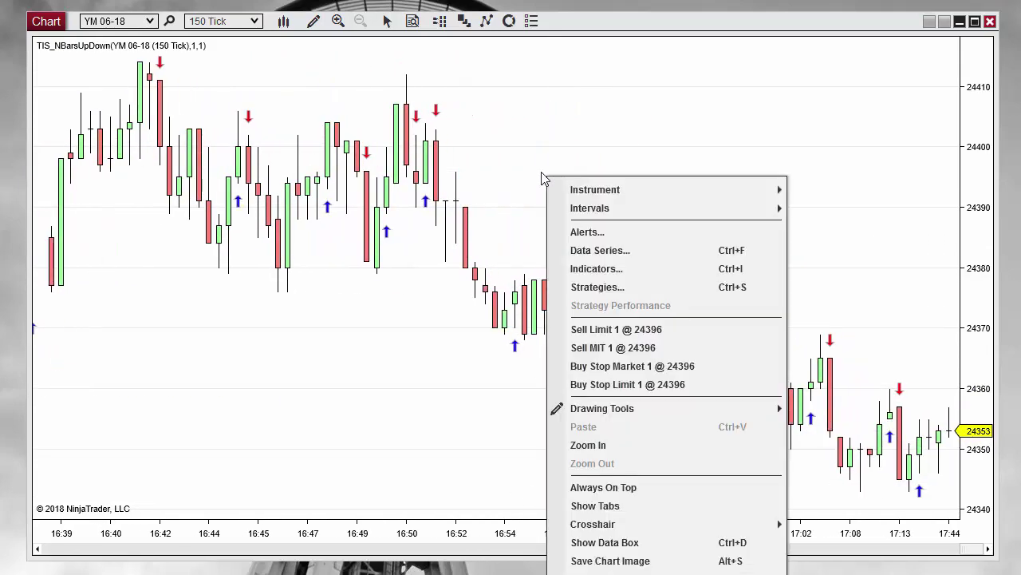
{"action": "left_click", "coordinate": [612, 272]}
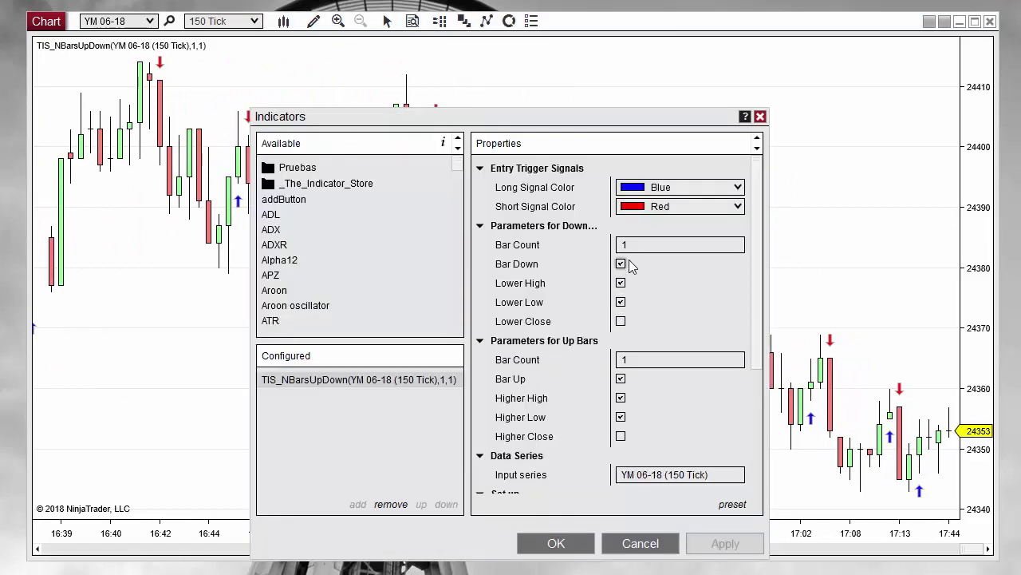
{"action": "left_click_drag", "start_coordinate": [549, 118], "coordinate": [672, 70]}
{"action": "left_click", "coordinate": [744, 196]}
{"action": "double_click", "coordinate": [746, 197]}
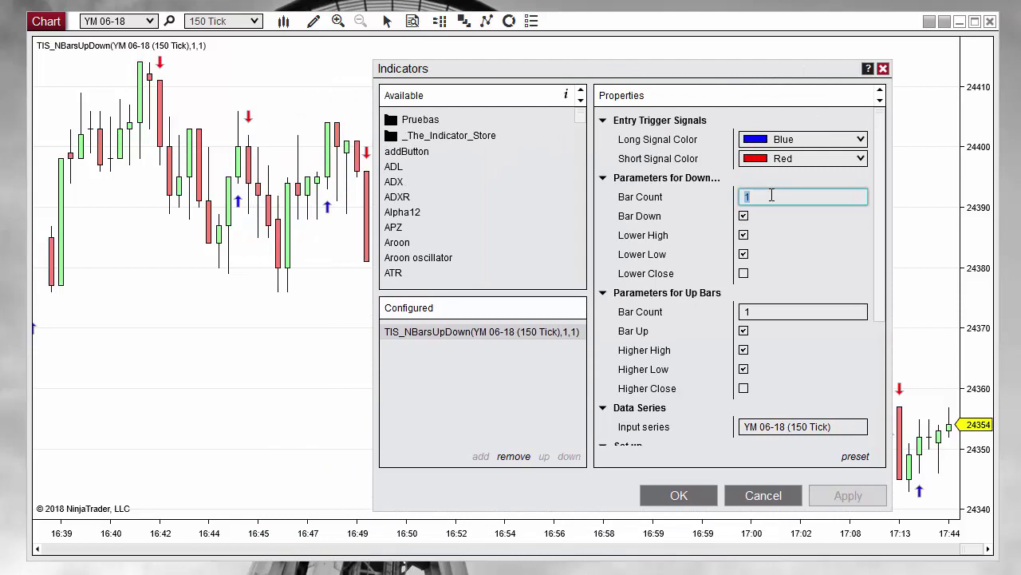
{"action": "type", "text": "2"}
{"action": "double_click", "coordinate": [770, 309]}
{"action": "type", "text": "2"}
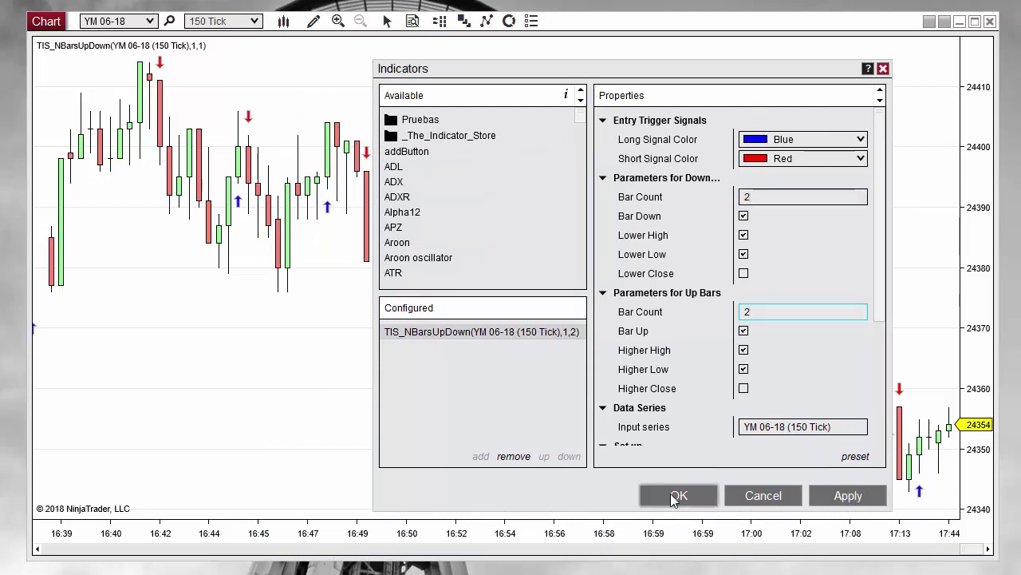
{"action": "left_click", "coordinate": [676, 496]}
Step: Examine the two-bar signals along earlier parts of the 150 Tick chart, both over a wide range and close up
{"action": "left_click_drag", "start_coordinate": [551, 535], "coordinate": [677, 537]}
{"action": "mouse_move", "coordinate": [977, 249]}
{"action": "left_mouse_down"}
{"action": "mouse_move", "coordinate": [976, 292]}
{"action": "mouse_move", "coordinate": [973, 253]}
{"action": "left_mouse_up"}
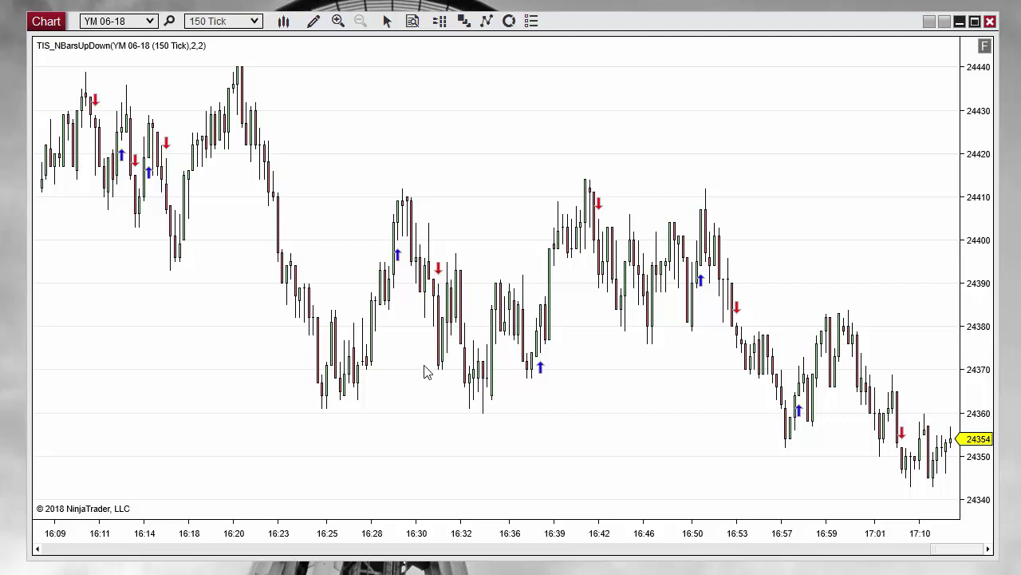
{"action": "scroll", "coordinate": [529, 402], "scroll_direction": "up", "scroll_amount": 5}
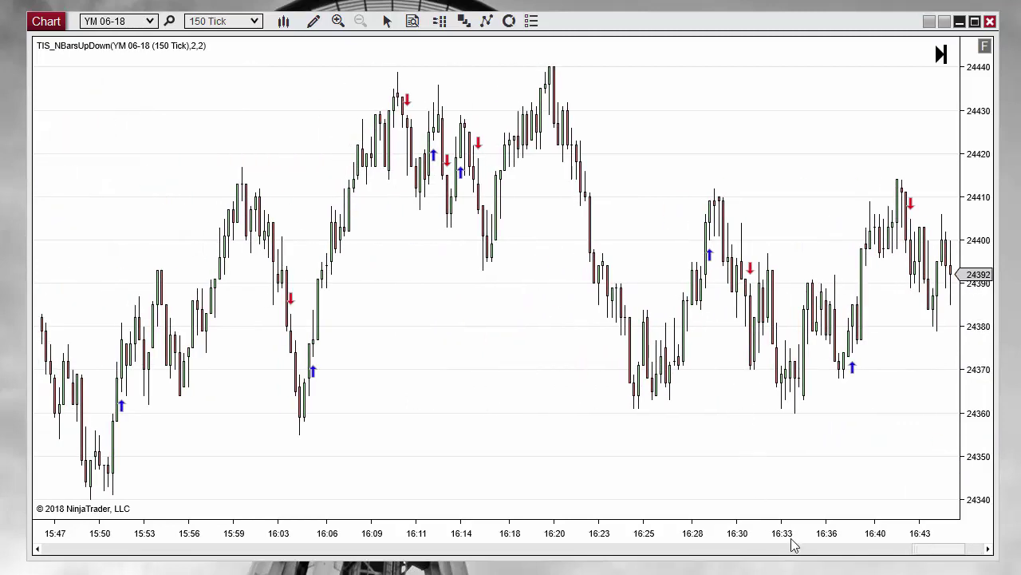
{"action": "left_click_drag", "start_coordinate": [806, 540], "coordinate": [308, 514]}
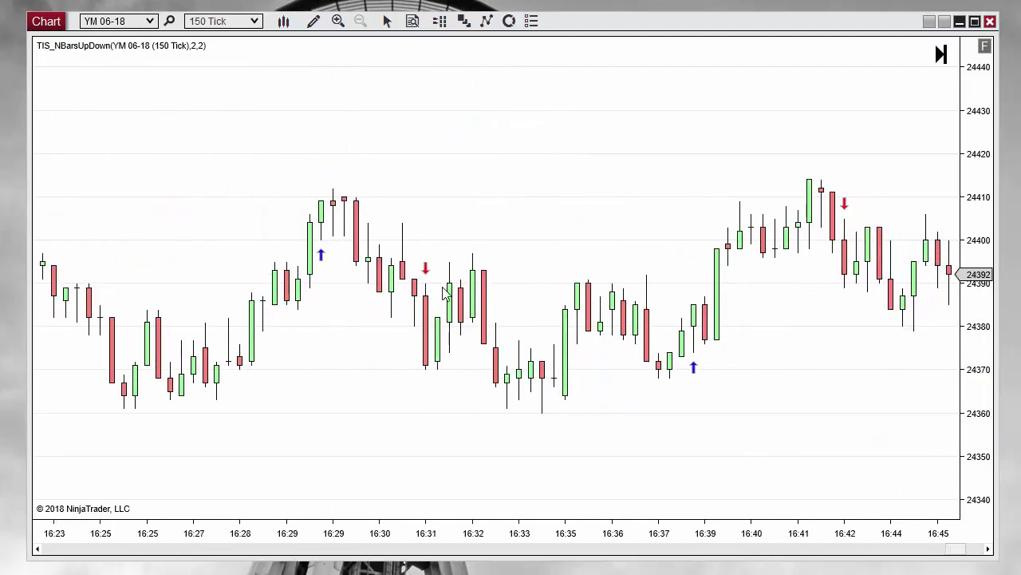
Step: Draw an arrow line below the 16:31 short signal, pointing up to the low of the green bar after it
{"action": "scroll", "coordinate": [532, 240], "scroll_direction": "up", "scroll_amount": 3}
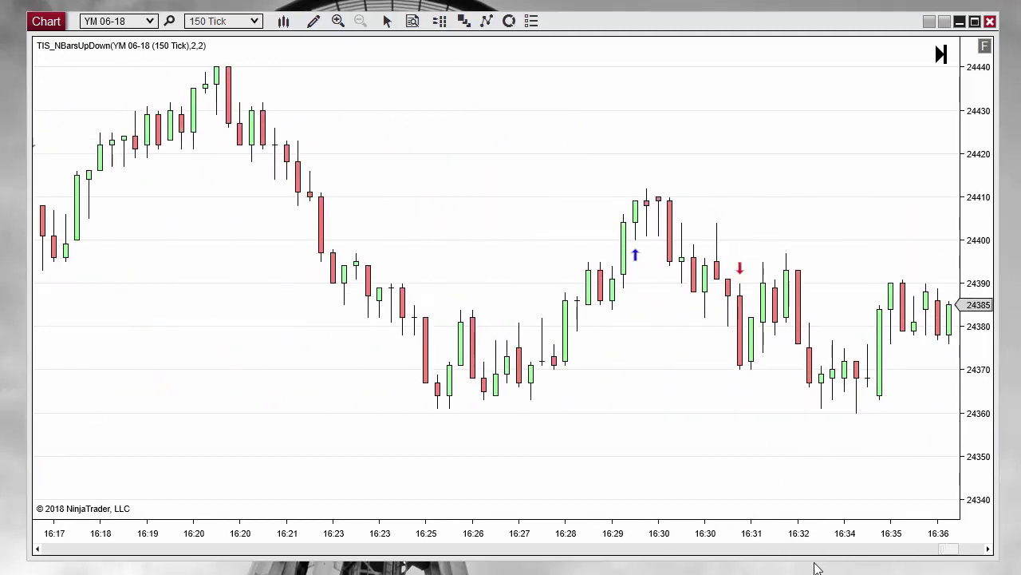
{"action": "left_click_drag", "start_coordinate": [803, 547], "coordinate": [515, 471]}
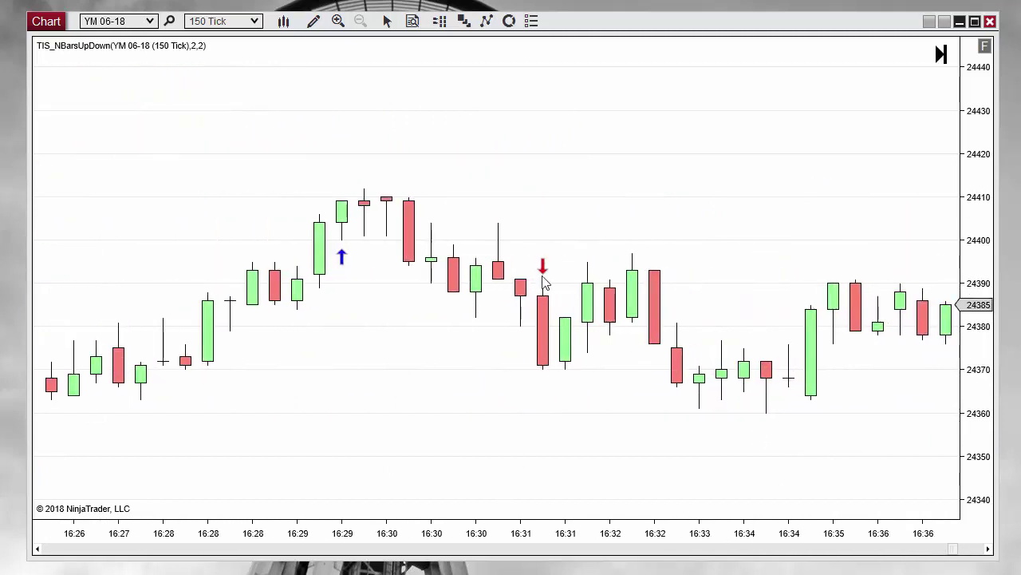
{"action": "left_click", "coordinate": [542, 348]}
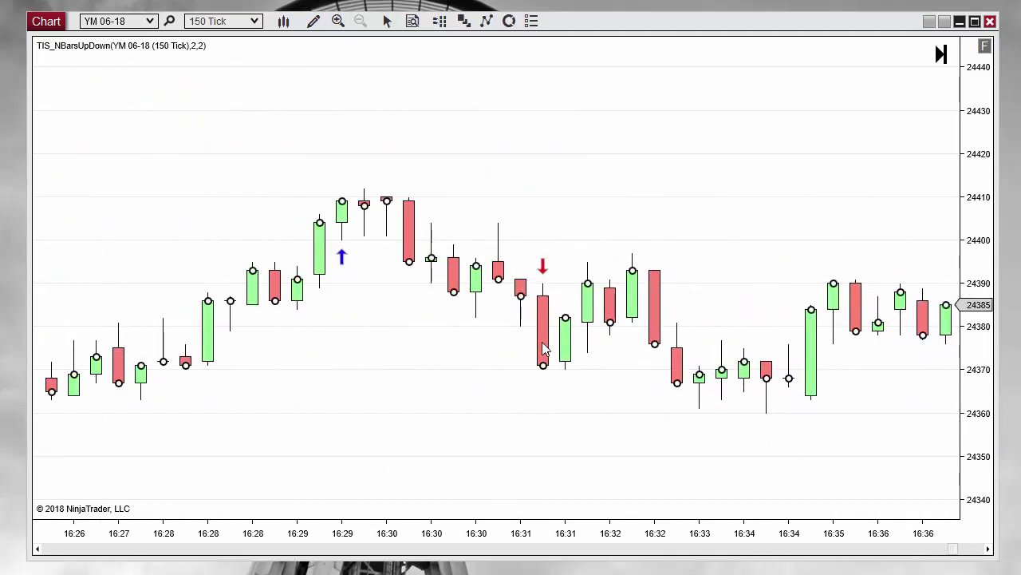
{"action": "left_click", "coordinate": [519, 407]}
{"action": "key", "text": "ctrl+l"}
{"action": "left_click", "coordinate": [521, 420]}
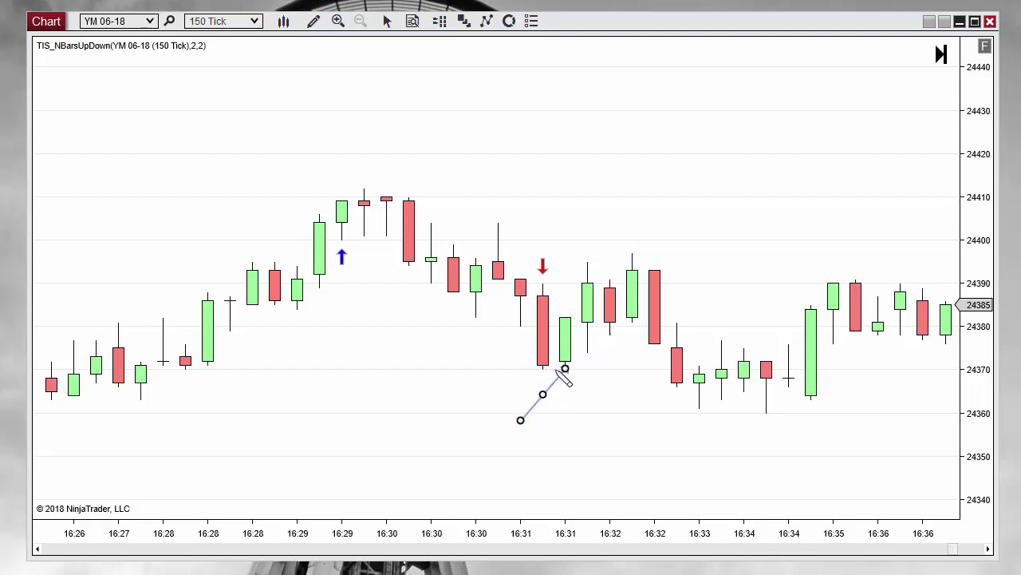
{"action": "left_click", "coordinate": [566, 372]}
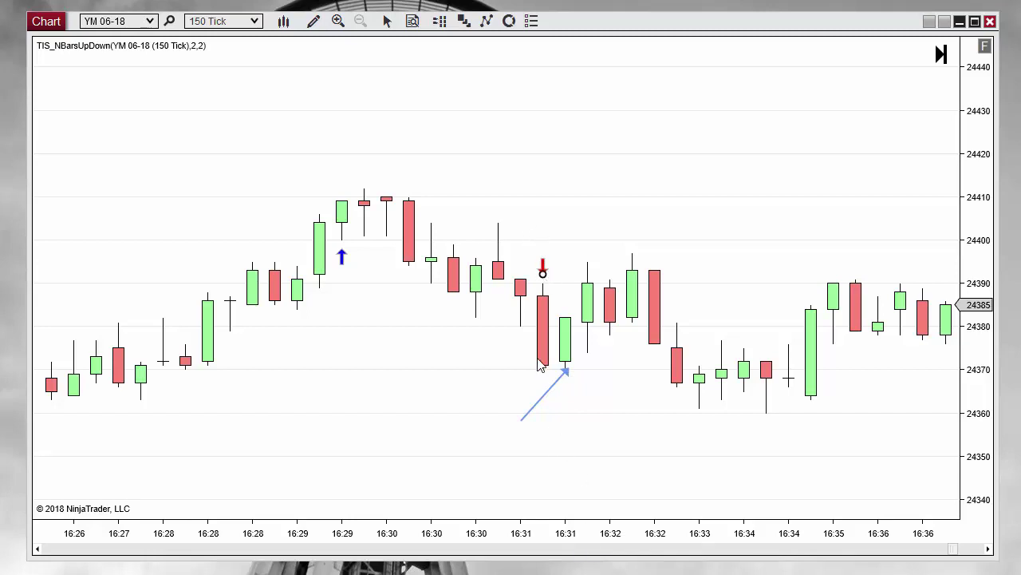
Step: Move the arrow line beneath the 16:42 short signal, then delete it
{"action": "left_click", "coordinate": [547, 393]}
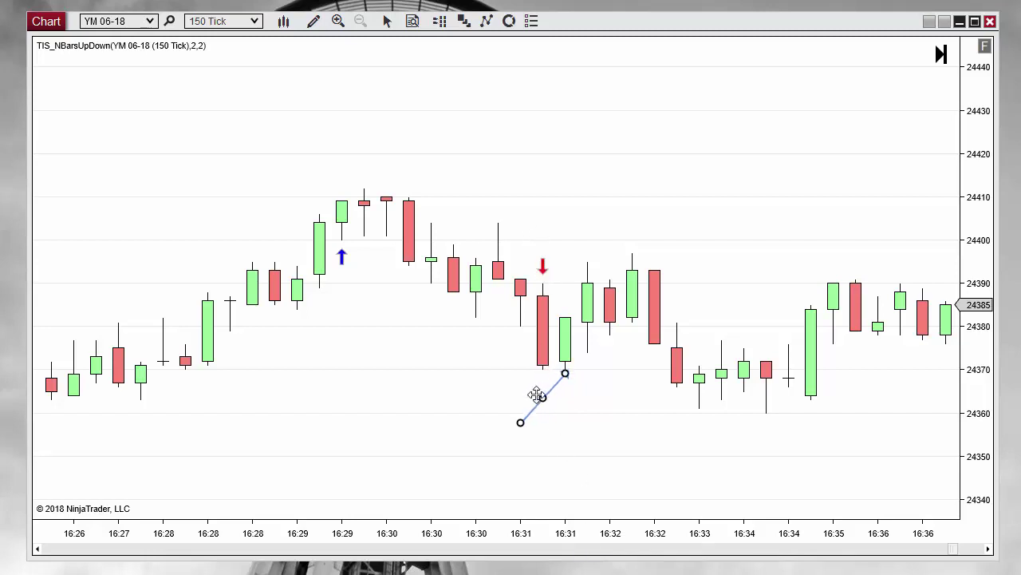
{"action": "left_click_drag", "start_coordinate": [516, 545], "coordinate": [707, 541]}
{"action": "scroll", "coordinate": [500, 449], "scroll_direction": "down", "scroll_amount": 10}
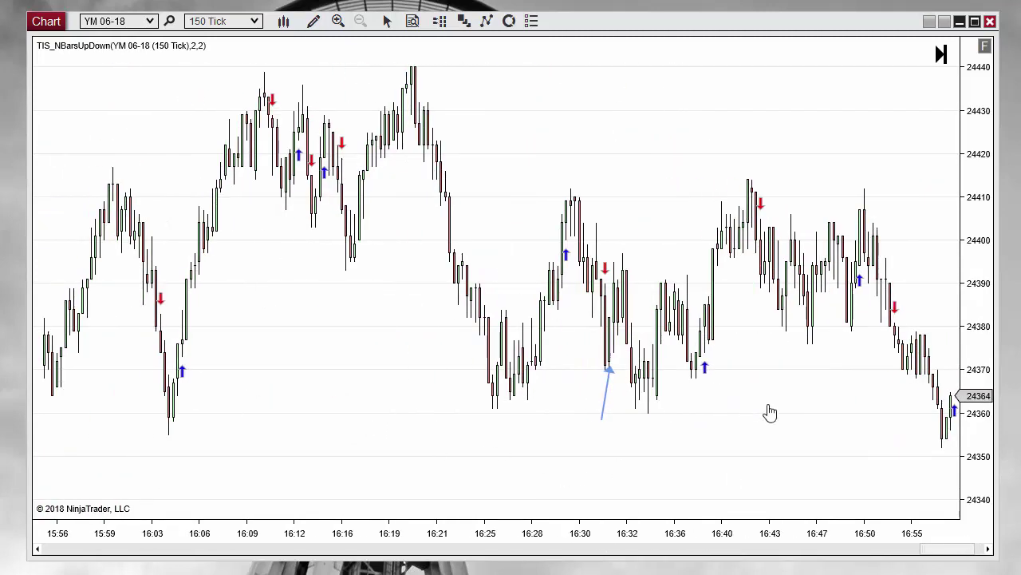
{"action": "mouse_move", "coordinate": [835, 536]}
{"action": "left_mouse_down"}
{"action": "mouse_move", "coordinate": [444, 489]}
{"action": "mouse_move", "coordinate": [258, 387]}
{"action": "mouse_move", "coordinate": [269, 406]}
{"action": "mouse_move", "coordinate": [468, 422]}
{"action": "mouse_move", "coordinate": [497, 390]}
{"action": "mouse_move", "coordinate": [508, 333]}
{"action": "mouse_move", "coordinate": [526, 330]}
{"action": "mouse_move", "coordinate": [504, 324]}
{"action": "mouse_move", "coordinate": [685, 431]}
{"action": "left_mouse_up"}
{"action": "scroll", "coordinate": [256, 387], "scroll_direction": "up", "scroll_amount": 5}
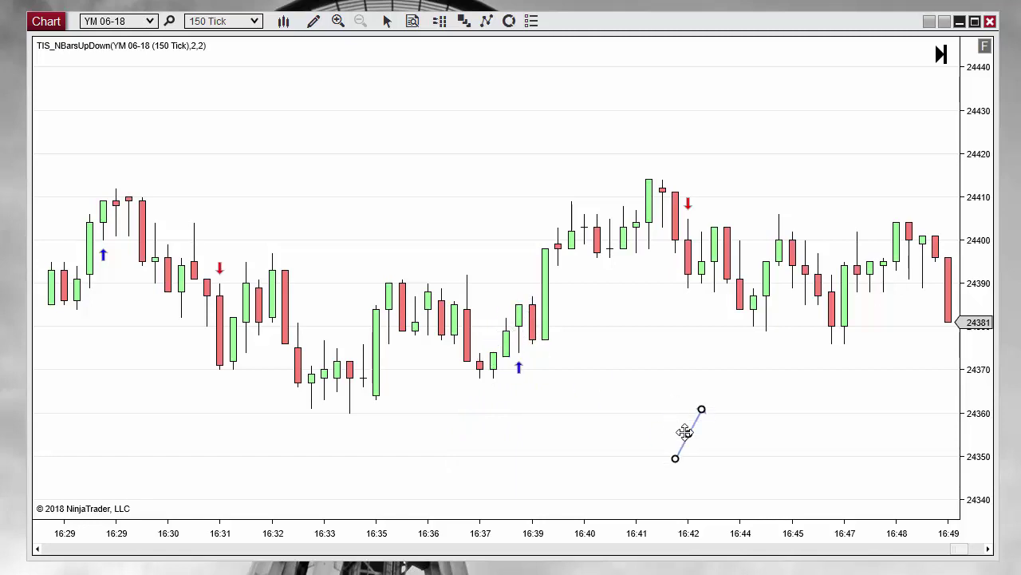
{"action": "key", "text": "Delete"}
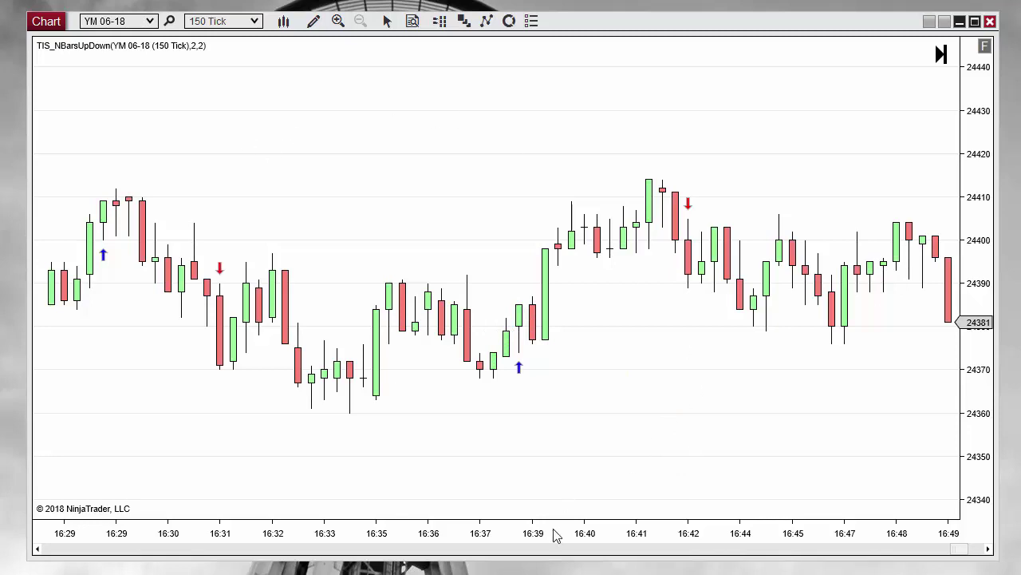
Step: Return the chart to the latest bars and add the Heiken Ashi indicator with its default settings
{"action": "left_click_drag", "start_coordinate": [556, 536], "coordinate": [586, 541]}
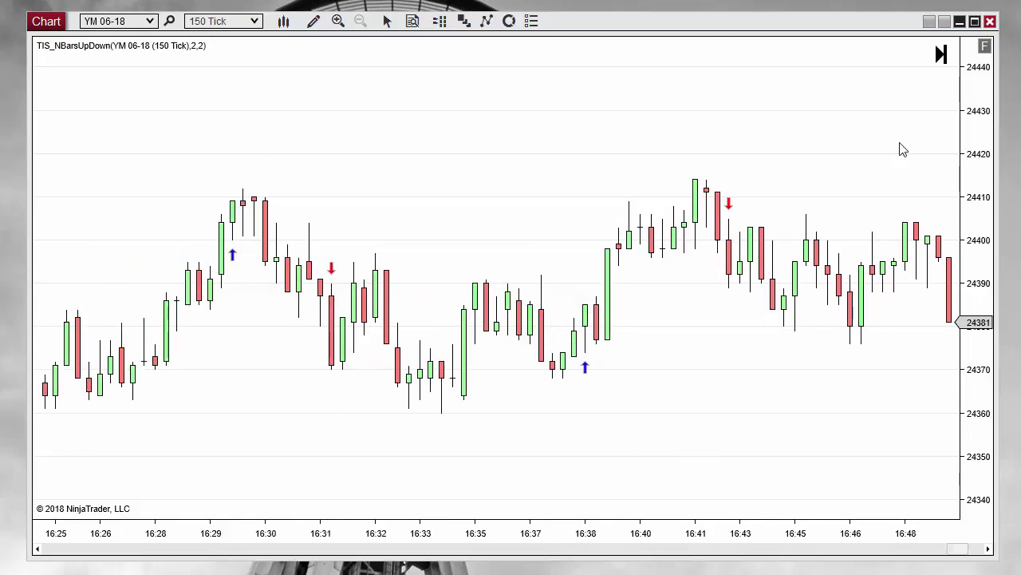
{"action": "scroll", "coordinate": [670, 125], "scroll_direction": "down", "scroll_amount": 10}
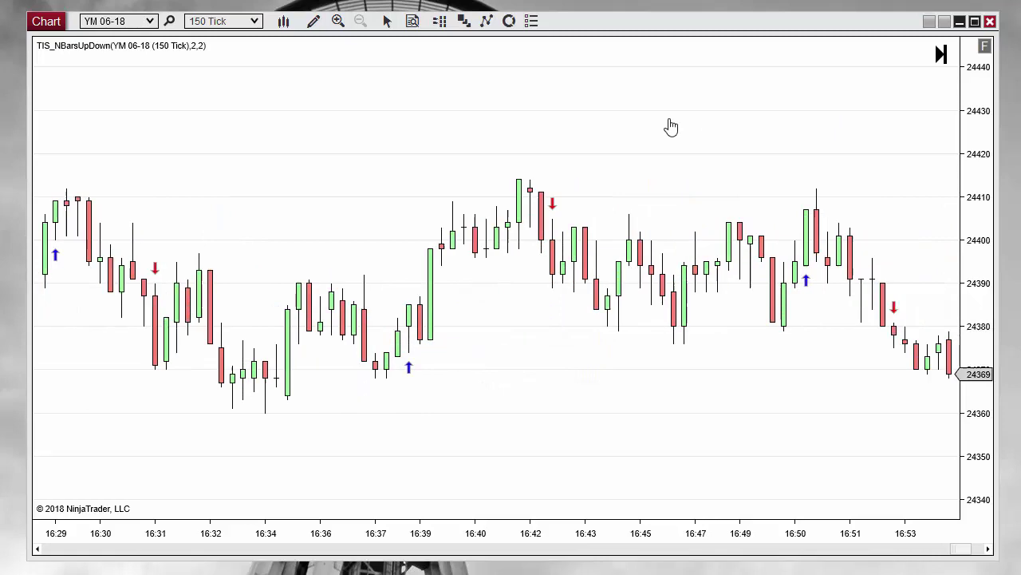
{"action": "left_click", "coordinate": [940, 55]}
{"action": "left_click_drag", "start_coordinate": [494, 532], "coordinate": [556, 540]}
{"action": "right_click", "coordinate": [376, 90]}
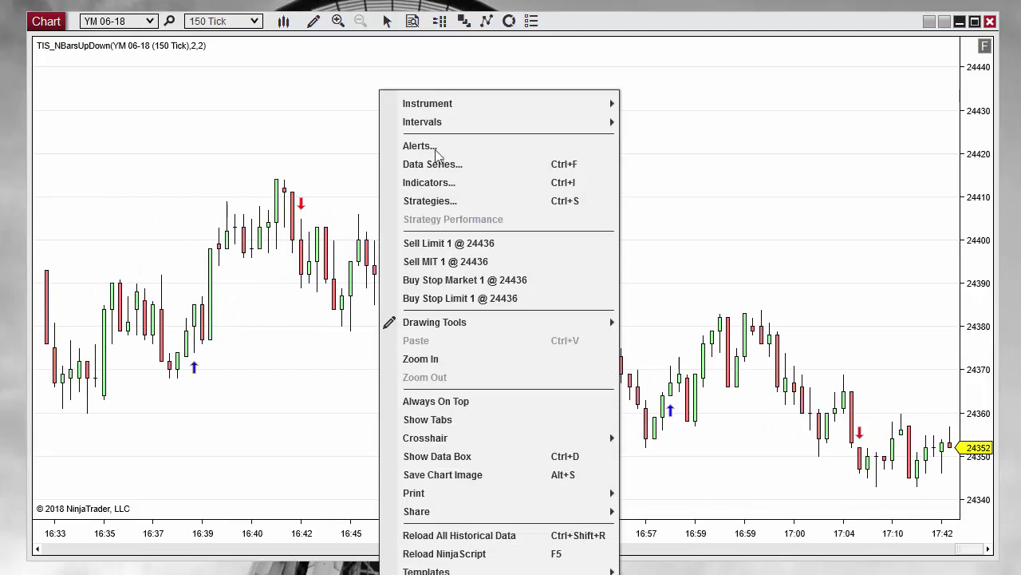
{"action": "left_click", "coordinate": [453, 183]}
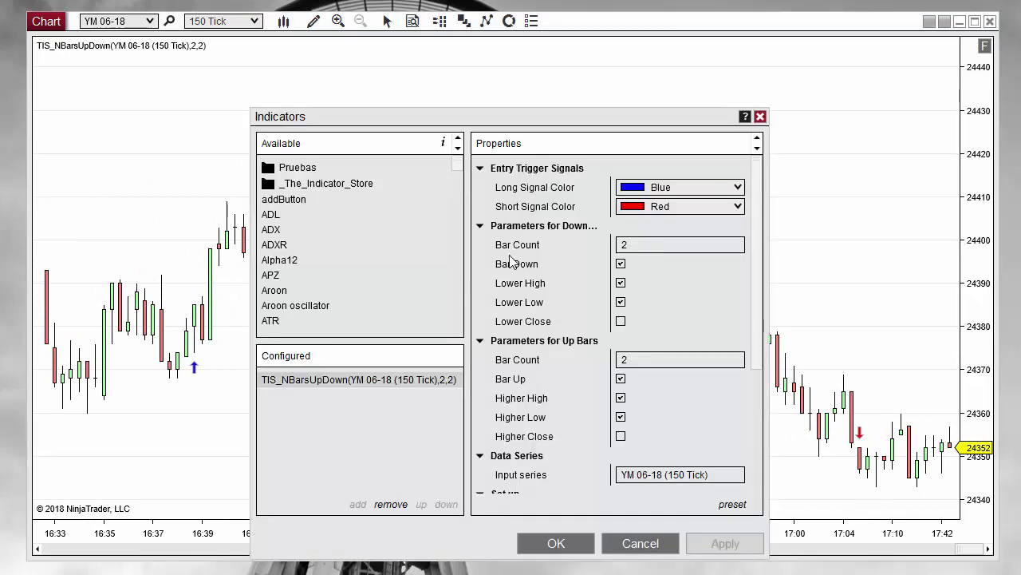
{"action": "left_click_drag", "start_coordinate": [461, 170], "coordinate": [460, 233]}
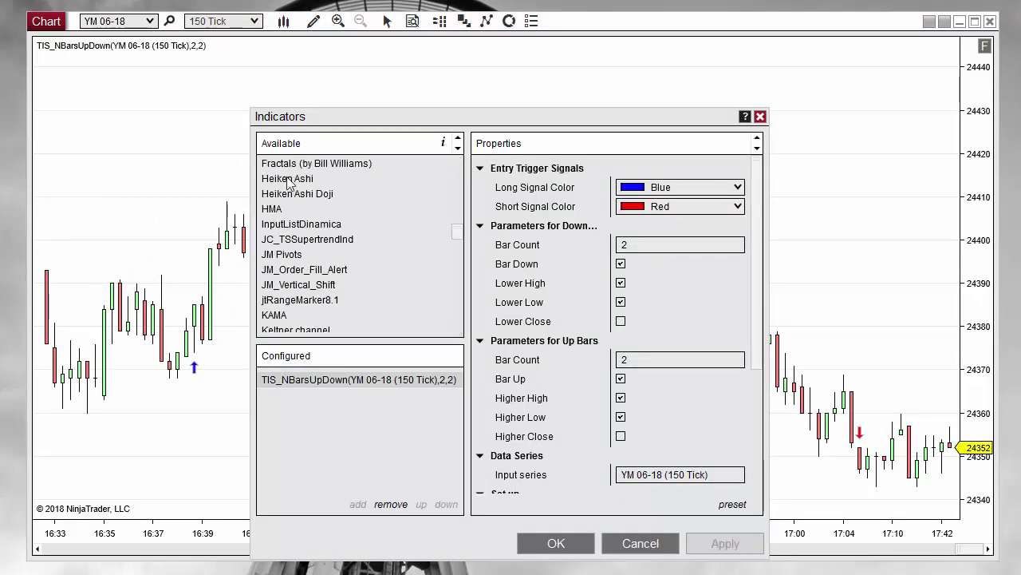
{"action": "double_click", "coordinate": [287, 178]}
{"action": "left_click", "coordinate": [556, 542]}
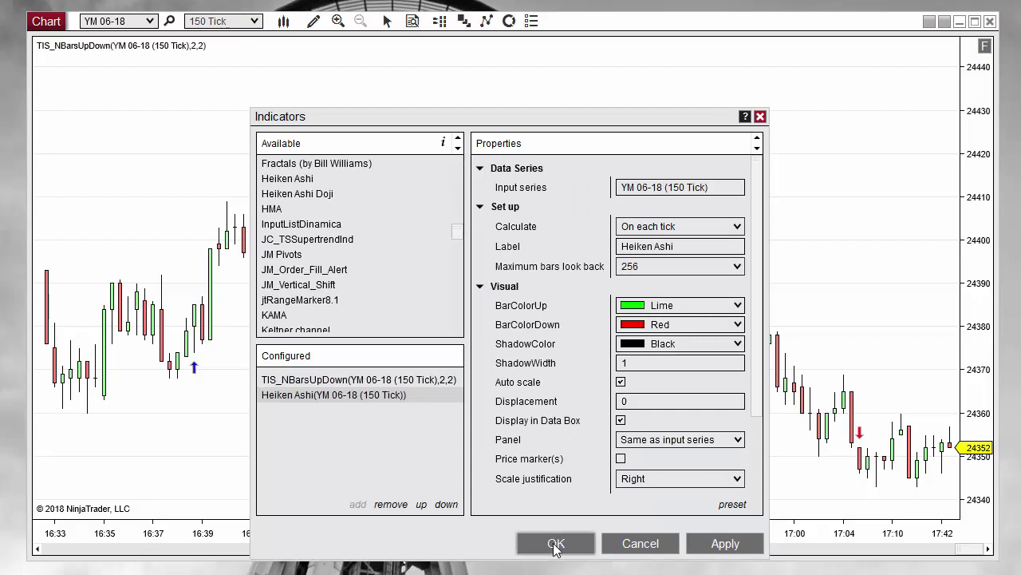
Step: Return the price axis to automatic scaling and inspect the two-bar signals against the Heiken Ashi candles
{"action": "left_click_drag", "start_coordinate": [588, 540], "coordinate": [447, 529]}
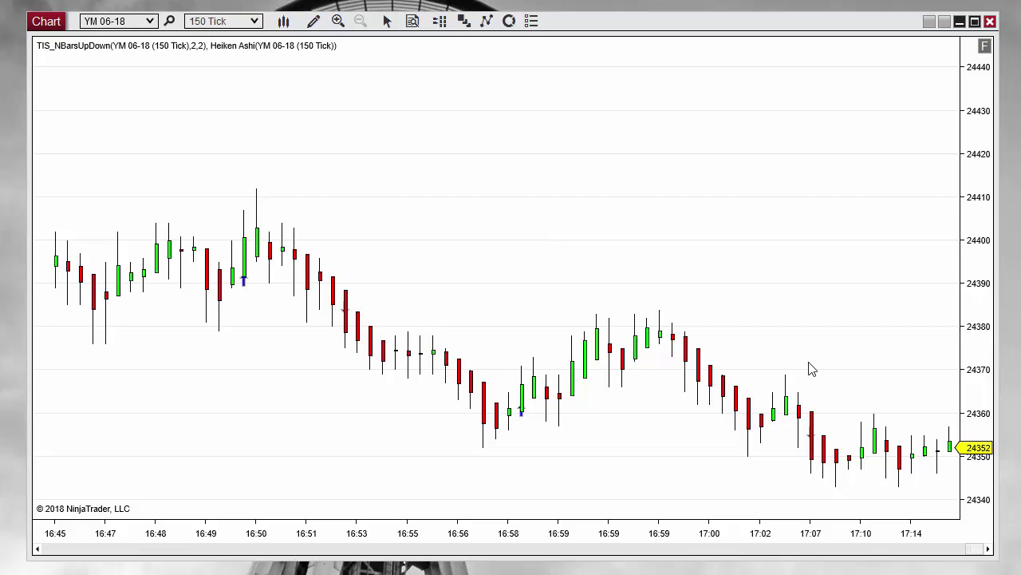
{"action": "scroll", "coordinate": [659, 128], "scroll_direction": "up", "scroll_amount": 5}
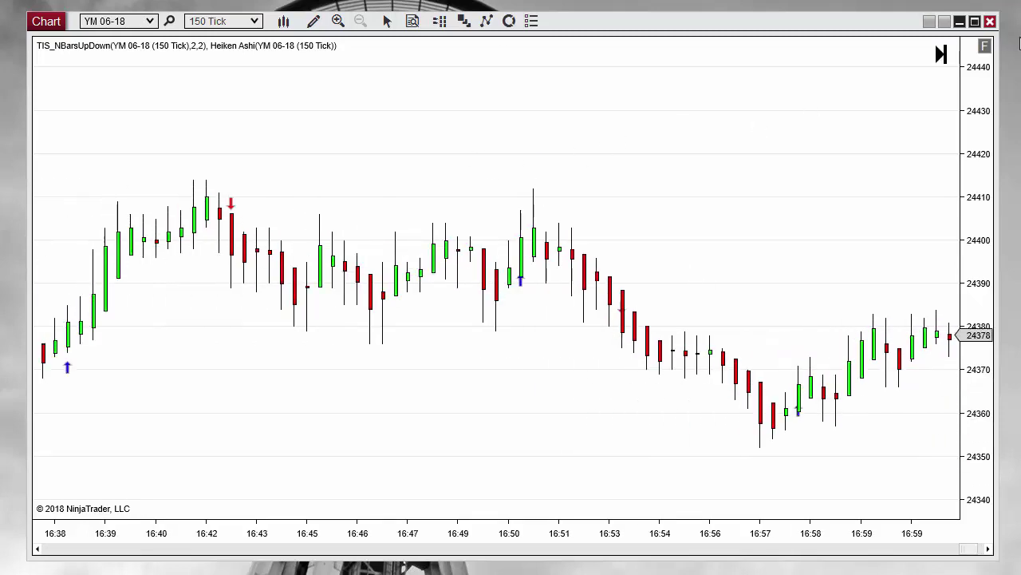
{"action": "left_click", "coordinate": [985, 47]}
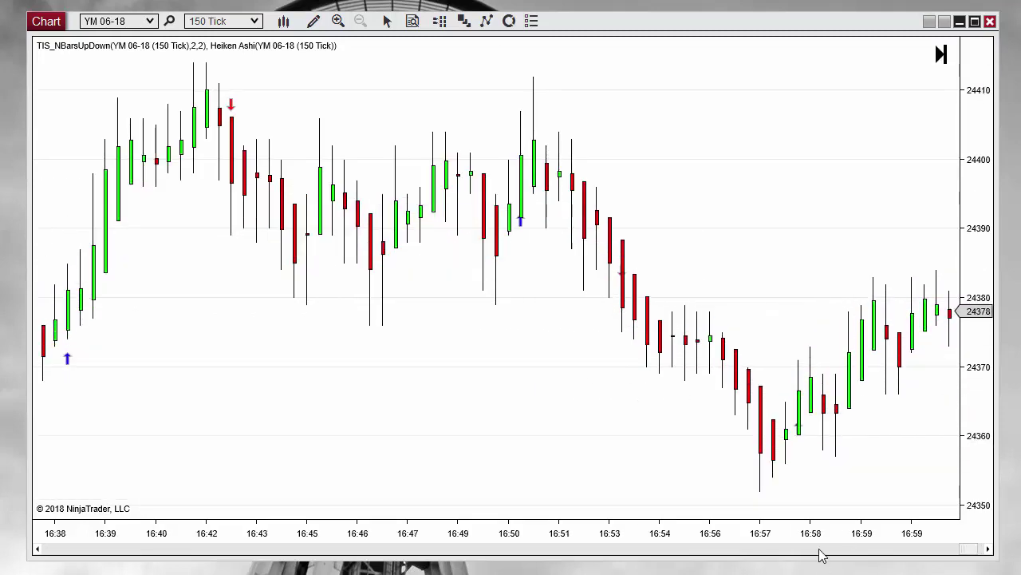
{"action": "left_click_drag", "start_coordinate": [764, 531], "coordinate": [689, 529]}
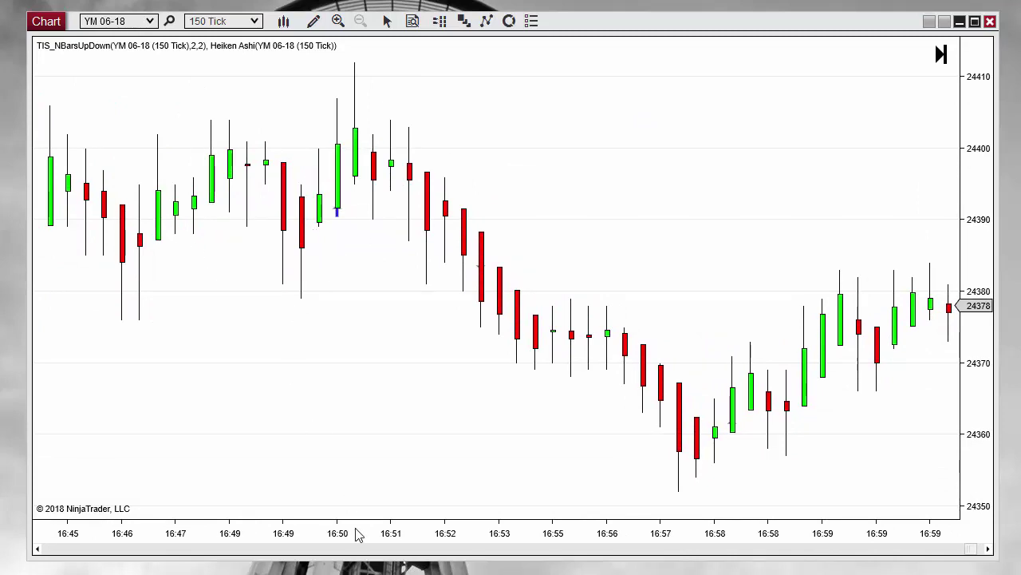
{"action": "left_click_drag", "start_coordinate": [364, 538], "coordinate": [431, 543]}
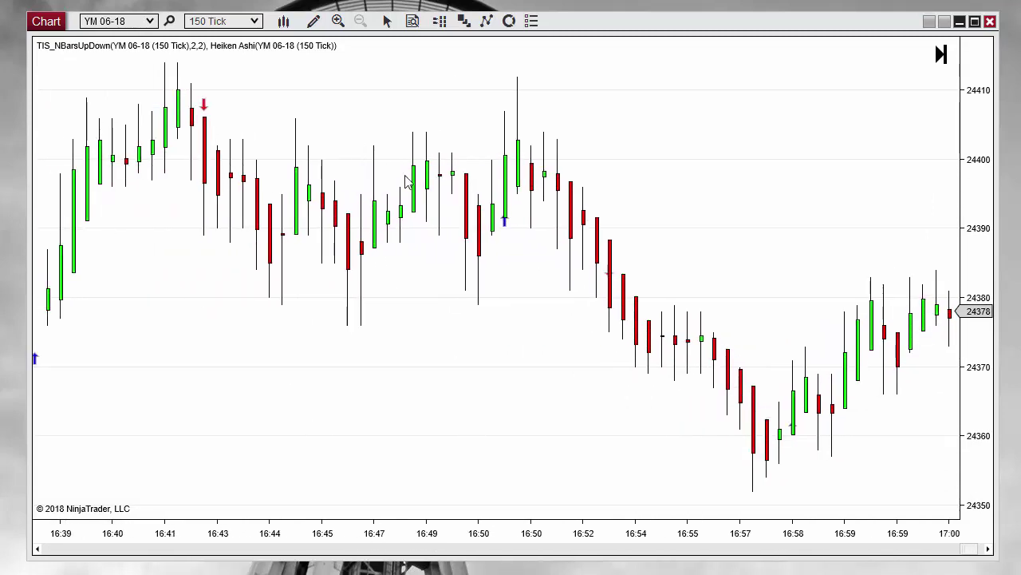
Step: Set TIS_NBarsUpDown's down-bar Bar Count to 1 and disable its Lower High and Lower Low conditions
{"action": "right_click", "coordinate": [399, 86]}
{"action": "left_click", "coordinate": [465, 177]}
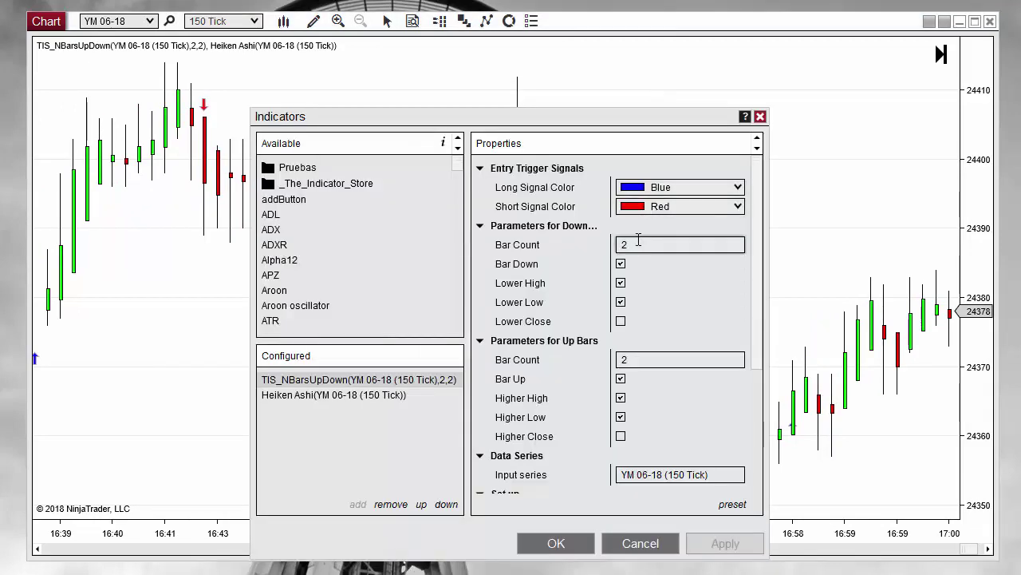
{"action": "left_click", "coordinate": [638, 244]}
{"action": "type", "text": "1"}
{"action": "left_click", "coordinate": [621, 282]}
{"action": "left_click", "coordinate": [621, 301]}
Step: Set the up-bar Bar Count to 1, disable Higher High and Higher Low, and accept the indicator settings
{"action": "left_click", "coordinate": [624, 360]}
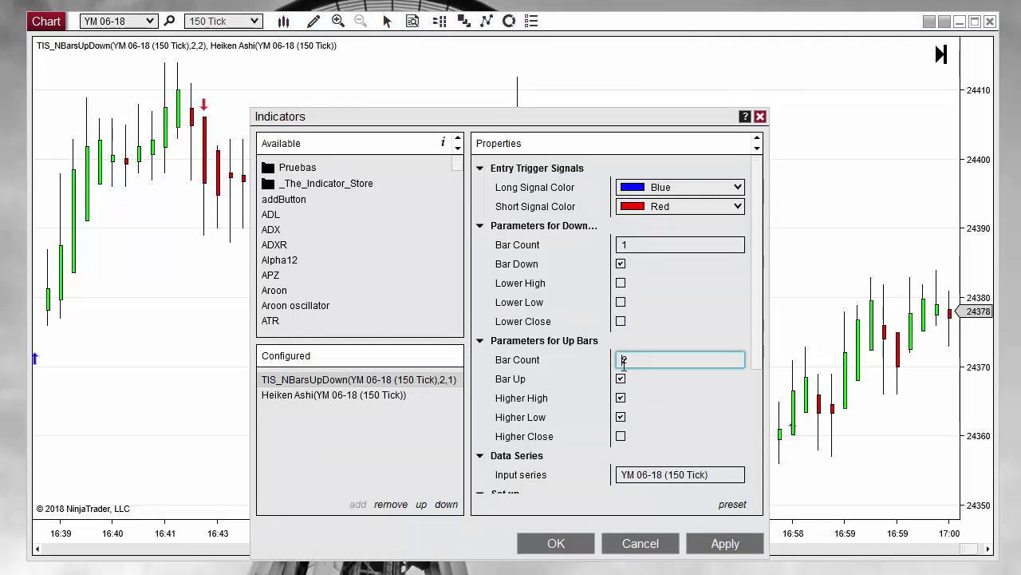
{"action": "type", "text": "1"}
{"action": "left_click", "coordinate": [621, 398]}
{"action": "left_click", "coordinate": [621, 416]}
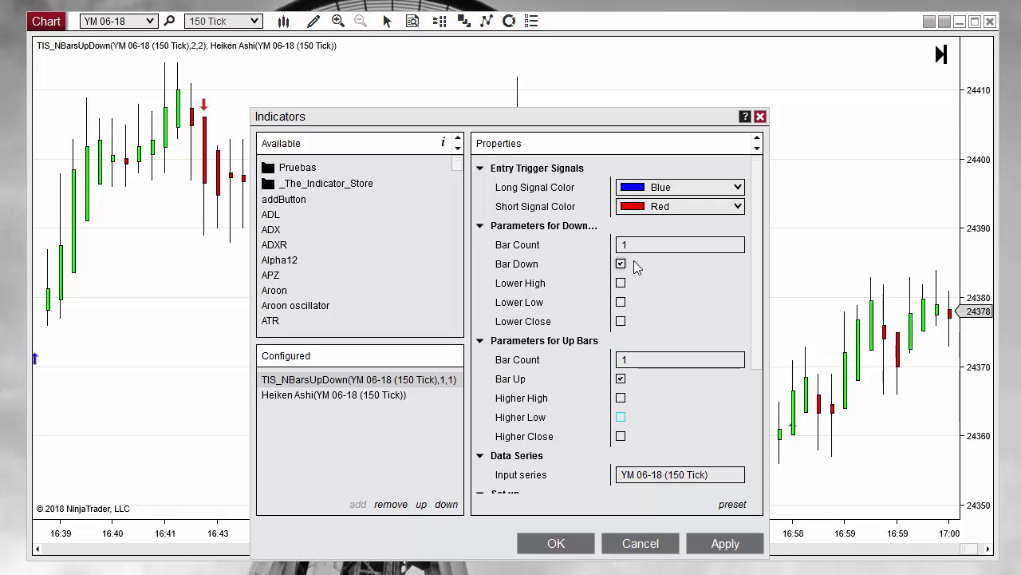
{"action": "left_click", "coordinate": [575, 544]}
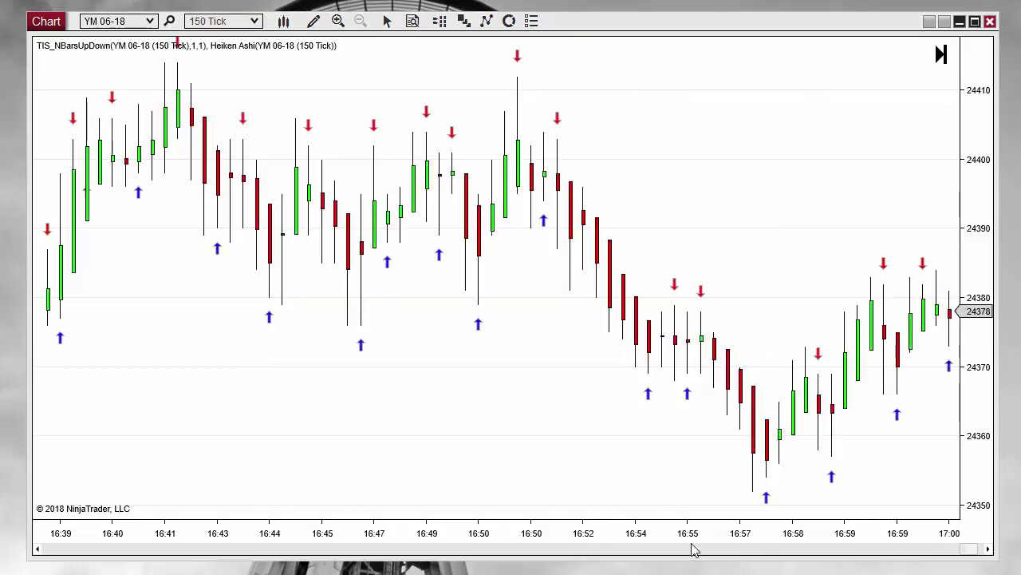
Step: Examine the one-bar signals against the Heiken Ashi candles between about 16:43 and 17:04, both close up and over a wider range
{"action": "scroll", "coordinate": [707, 536], "scroll_direction": "up", "scroll_amount": 5}
{"action": "left_click_drag", "start_coordinate": [180, 408], "coordinate": [471, 438]}
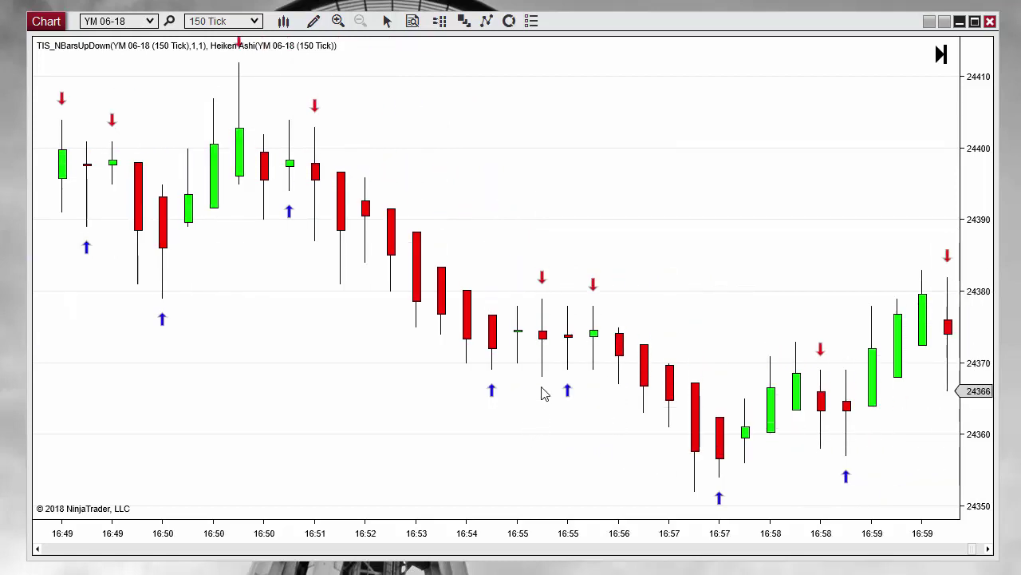
{"action": "left_click", "coordinate": [543, 281]}
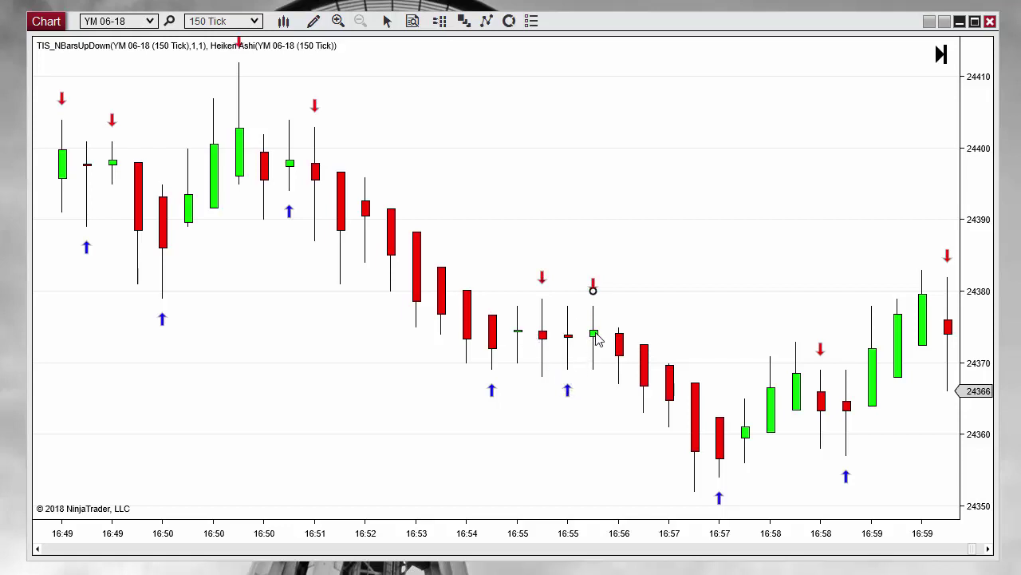
{"action": "left_click_drag", "start_coordinate": [716, 312], "coordinate": [365, 247]}
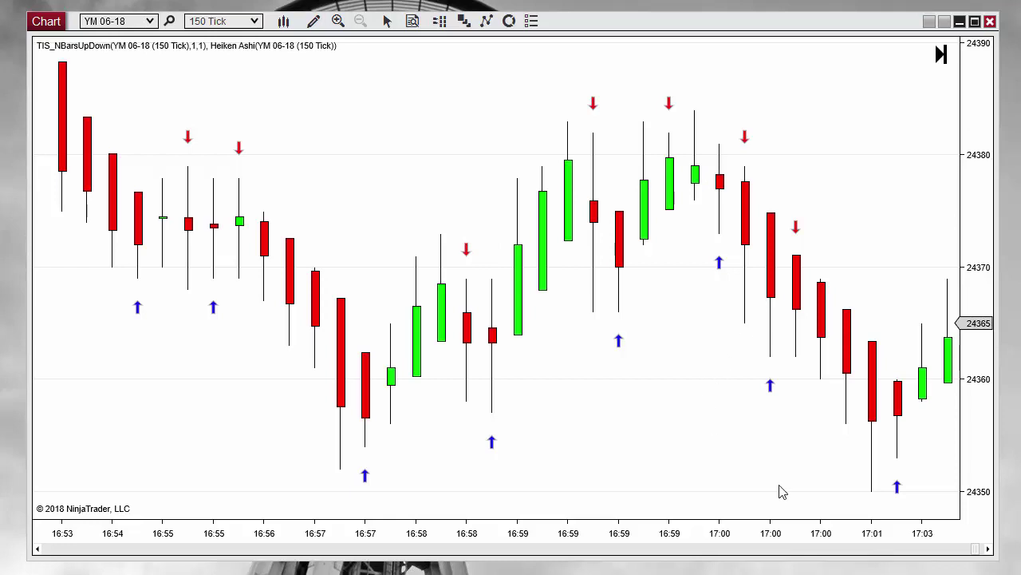
{"action": "scroll", "coordinate": [750, 539], "scroll_direction": "up", "scroll_amount": 2}
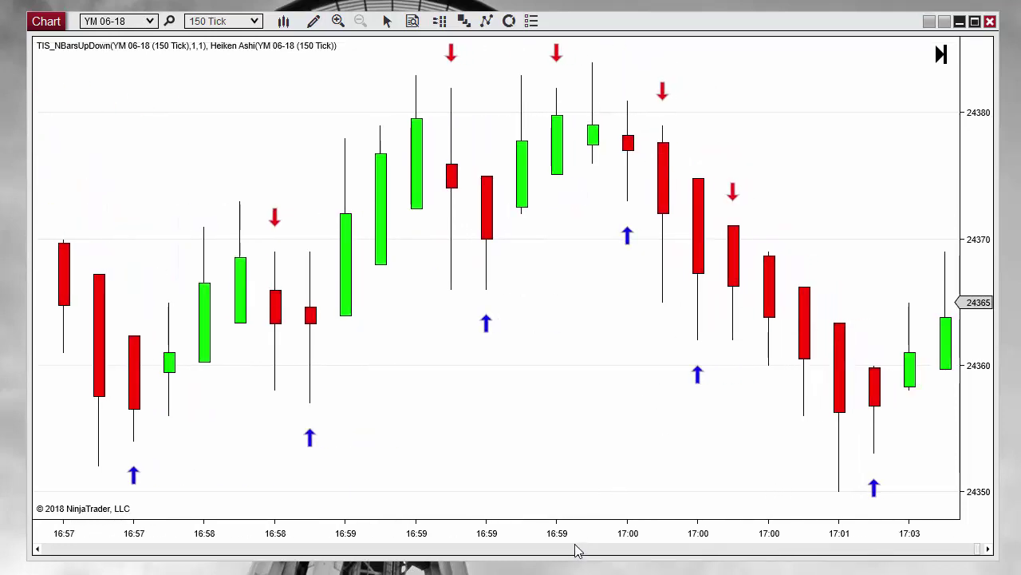
{"action": "scroll", "coordinate": [578, 551], "scroll_direction": "down", "scroll_amount": 3}
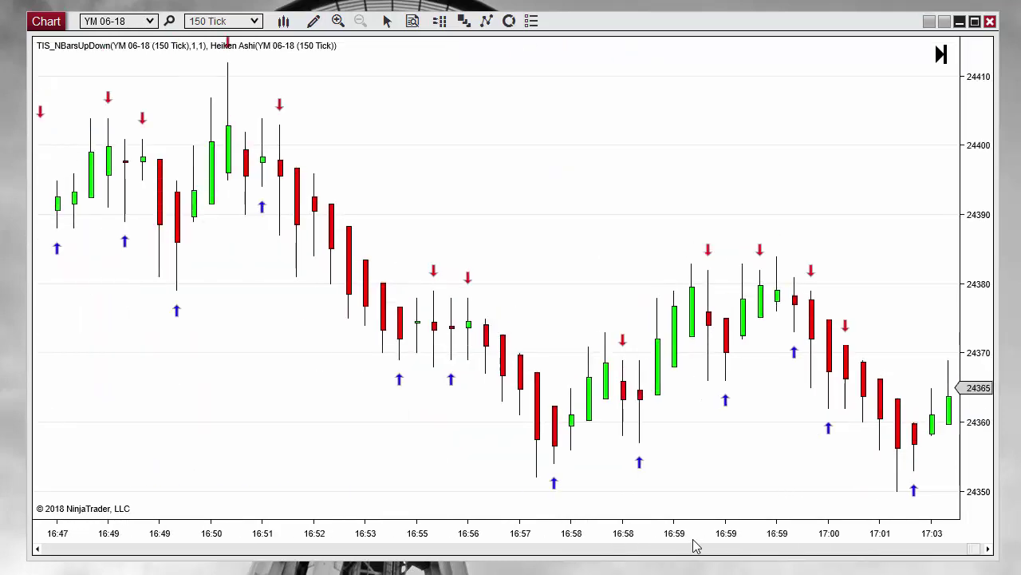
{"action": "scroll", "coordinate": [415, 531], "scroll_direction": "down", "scroll_amount": 2}
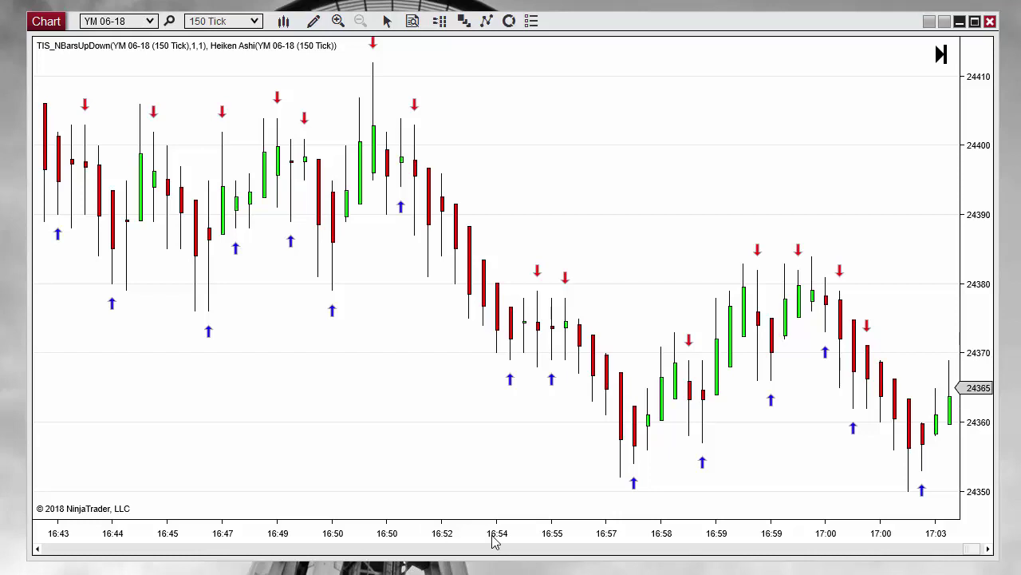
{"action": "scroll", "coordinate": [422, 538], "scroll_direction": "up", "scroll_amount": 3}
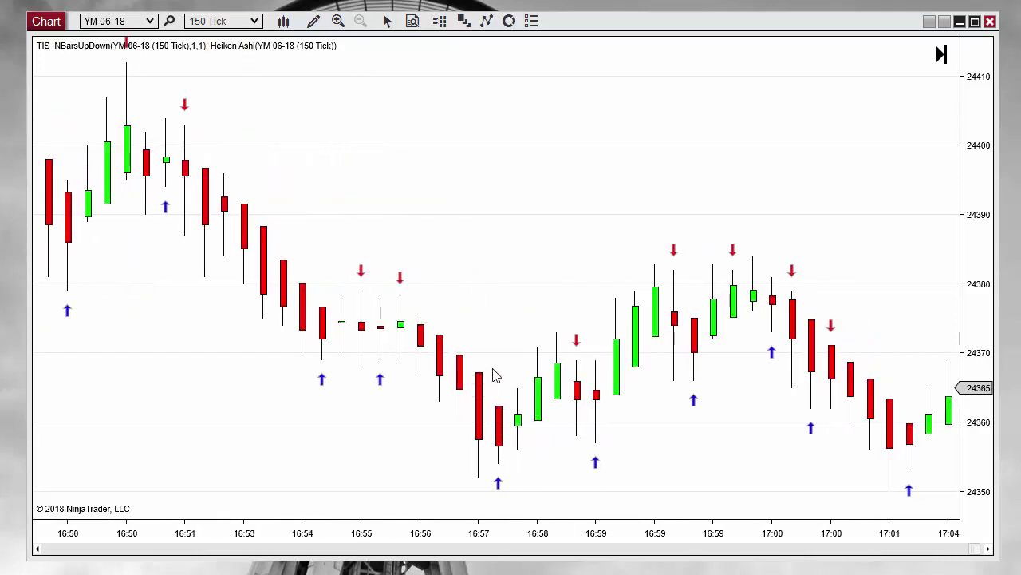
Step: Remove TIS_NBarsUpDown from the chart's configured indicators, keeping Heiken Ashi
{"action": "right_click", "coordinate": [484, 128]}
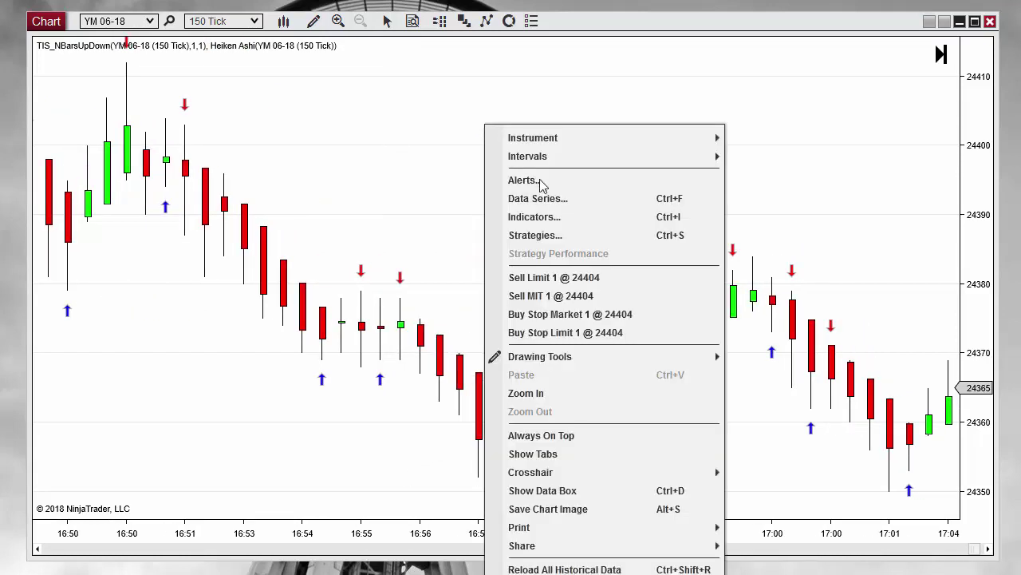
{"action": "left_click", "coordinate": [554, 220]}
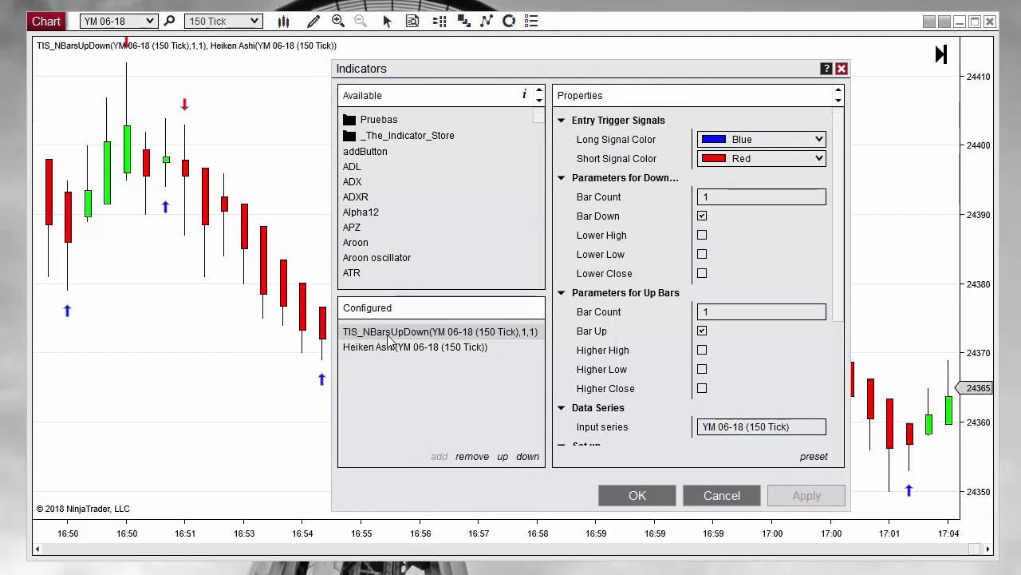
{"action": "left_click", "coordinate": [473, 456]}
Step: Add TIS_NHABars_UpDown from the _The_Indicator_Store folder and accept it with both Bar Counts at 1
{"action": "scroll", "coordinate": [539, 148], "scroll_direction": "down", "scroll_amount": 10}
{"action": "scroll", "coordinate": [423, 144], "scroll_direction": "up", "scroll_amount": 15}
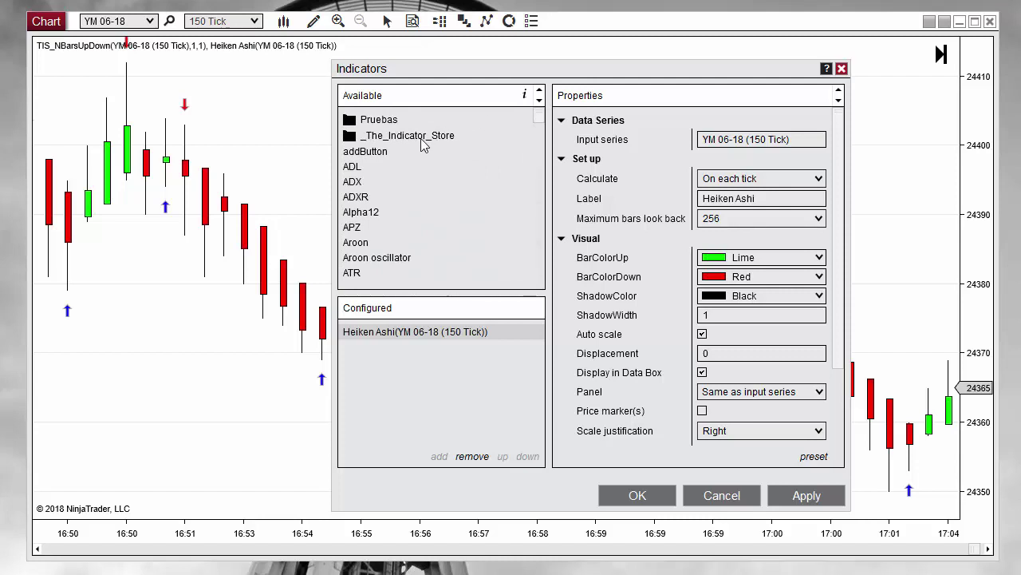
{"action": "left_click", "coordinate": [422, 137]}
{"action": "scroll", "coordinate": [415, 219], "scroll_direction": "down", "scroll_amount": 5}
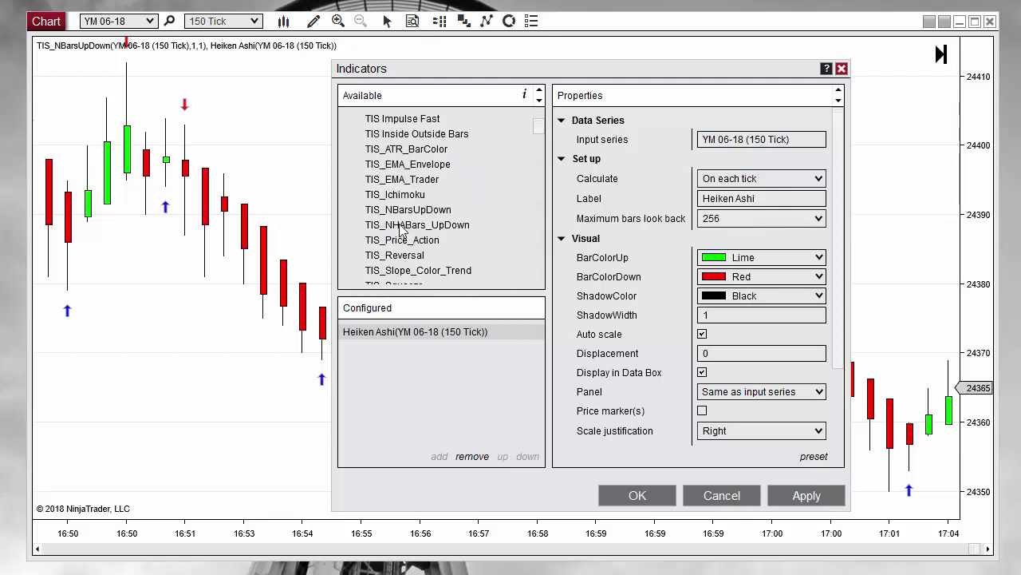
{"action": "left_click", "coordinate": [402, 227]}
{"action": "double_click", "coordinate": [401, 227]}
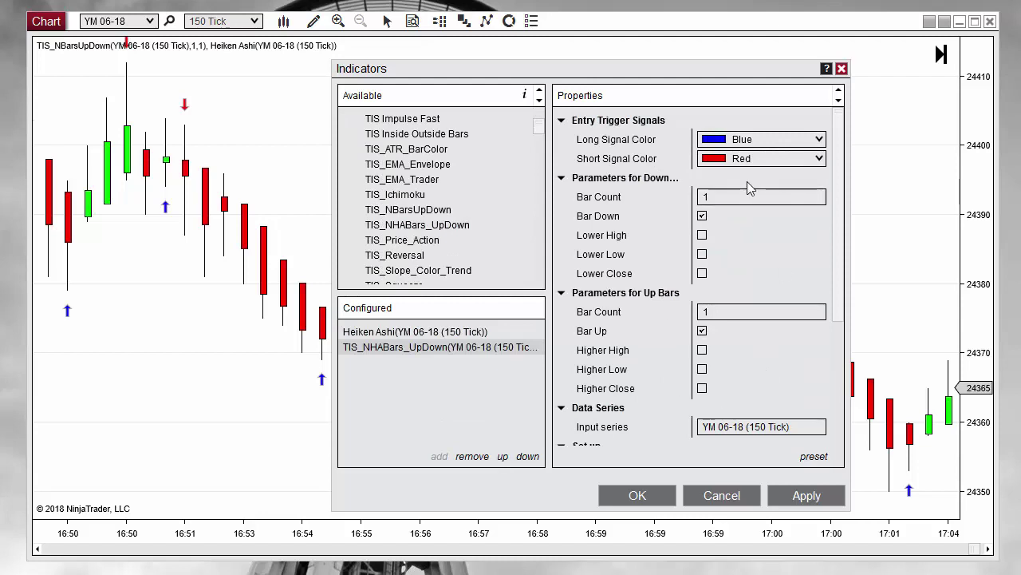
{"action": "left_click", "coordinate": [723, 196]}
{"action": "left_click", "coordinate": [721, 196]}
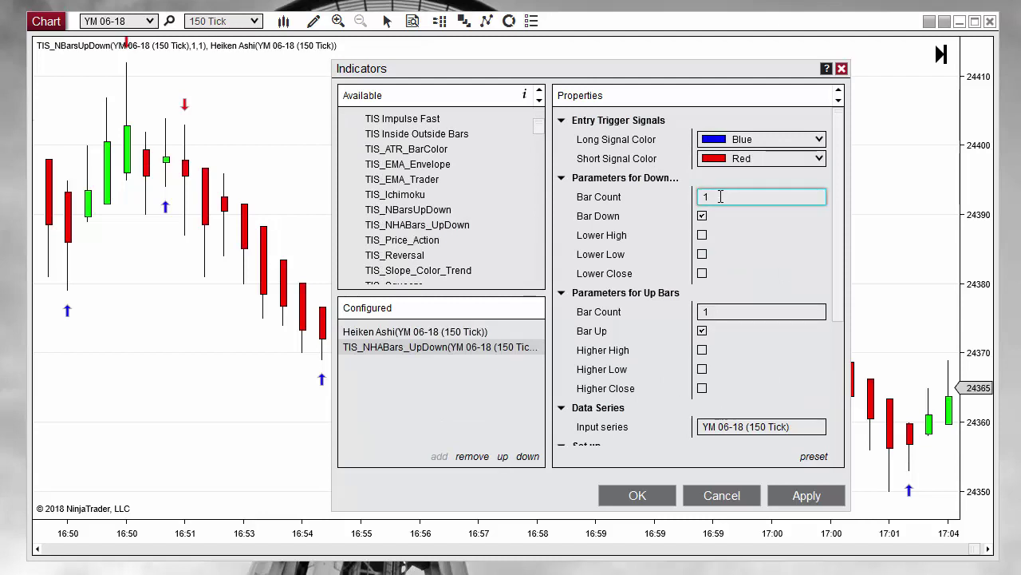
{"action": "left_click", "coordinate": [703, 217]}
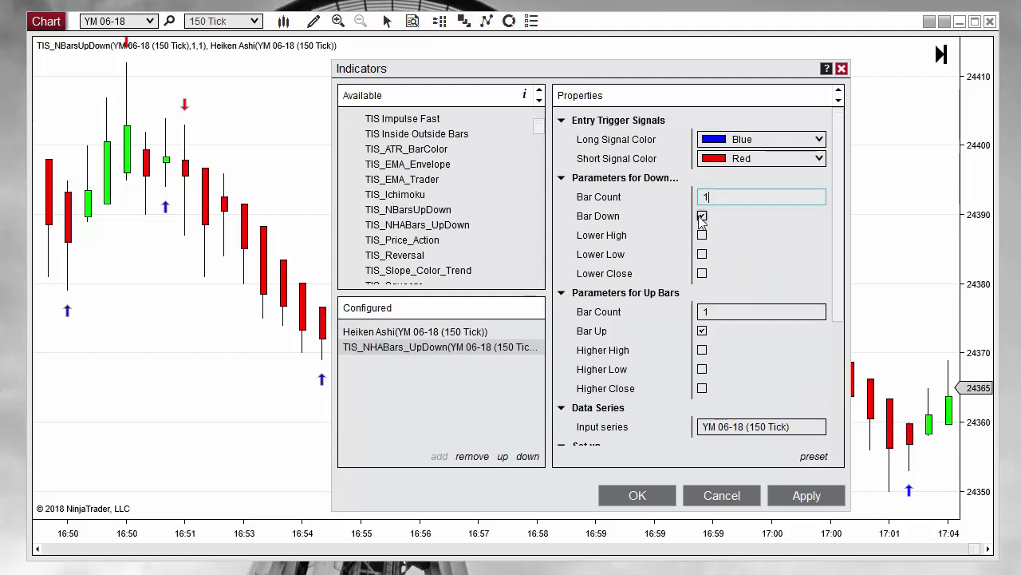
{"action": "left_click", "coordinate": [667, 490]}
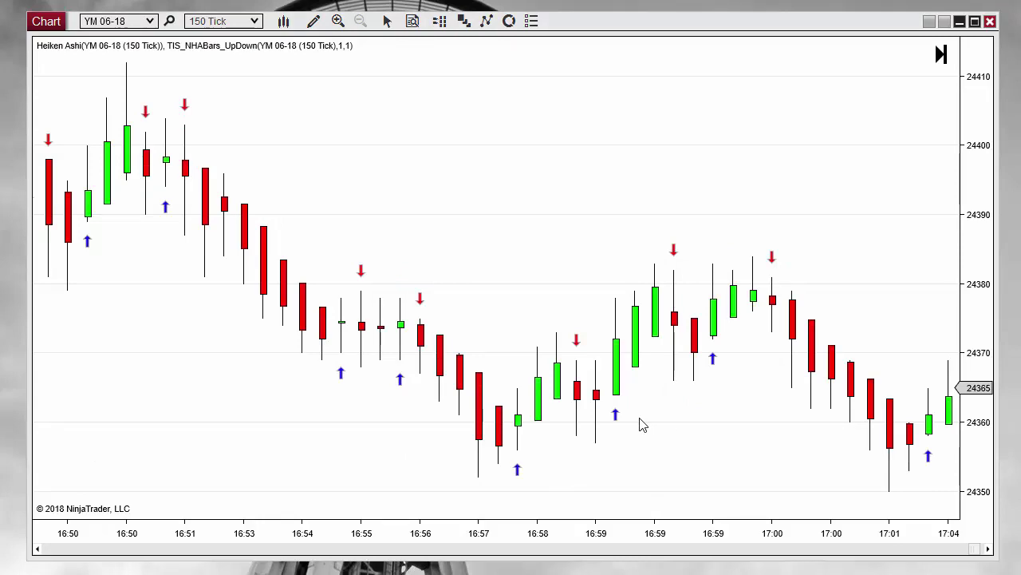
Step: Remove Heiken Ashi from the chart's configured indicators, keeping TIS_NHABars_UpDown, and accept the change
{"action": "left_click_drag", "start_coordinate": [491, 536], "coordinate": [561, 531]}
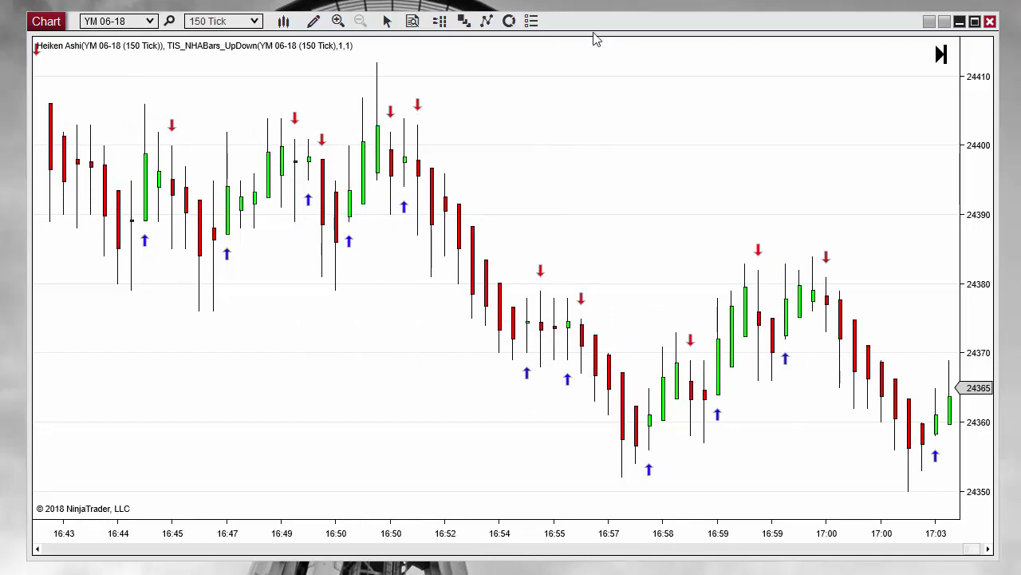
{"action": "right_click", "coordinate": [594, 75]}
{"action": "left_click", "coordinate": [681, 175]}
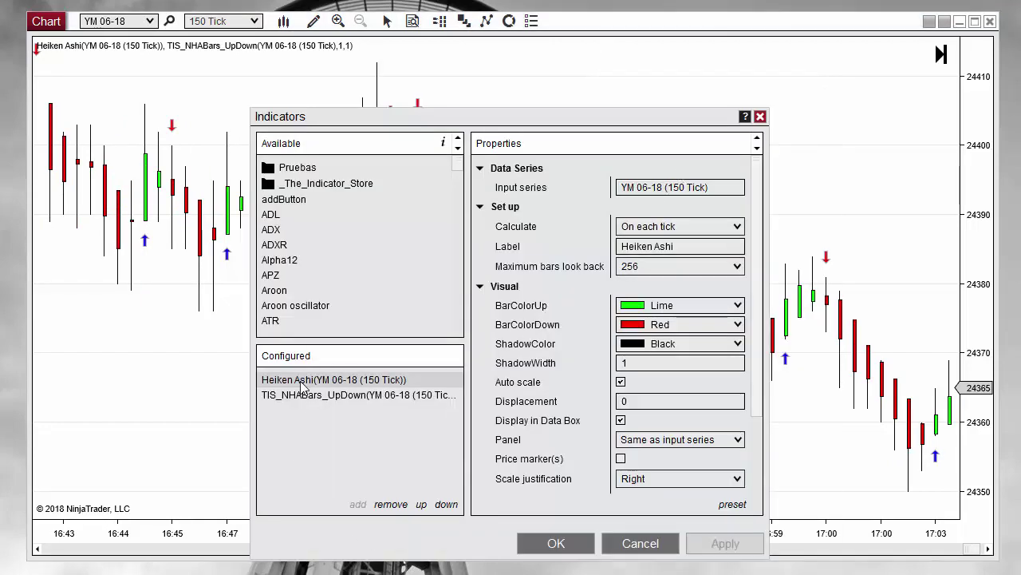
{"action": "left_click", "coordinate": [391, 506]}
{"action": "left_click", "coordinate": [556, 542]}
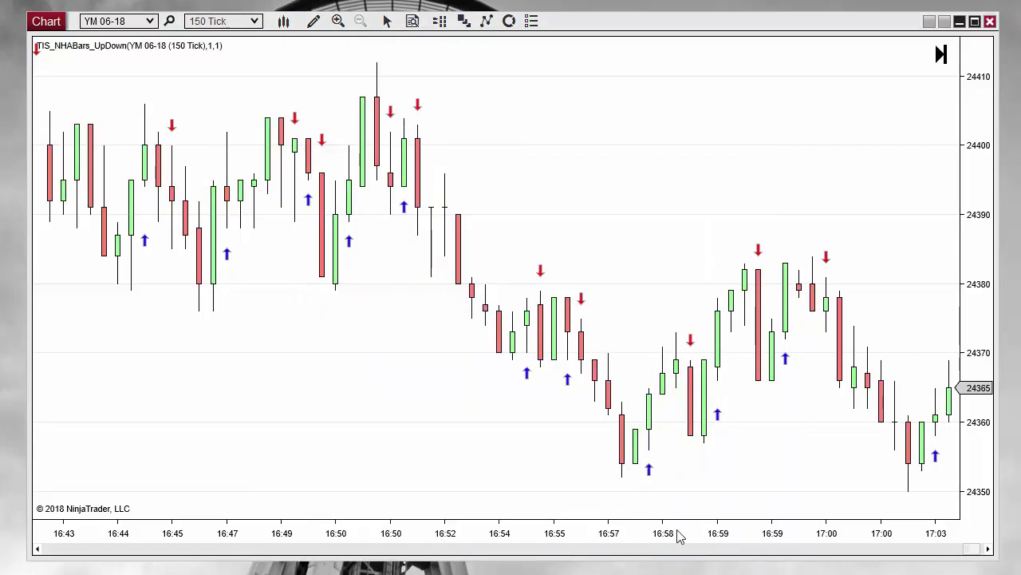
Step: Switch the YM 06-18 chart to the 1 Minute interval and go back to the signals between about 15:56 and 16:41
{"action": "left_click_drag", "start_coordinate": [675, 537], "coordinate": [255, 234]}
{"action": "left_click", "coordinate": [181, 110]}
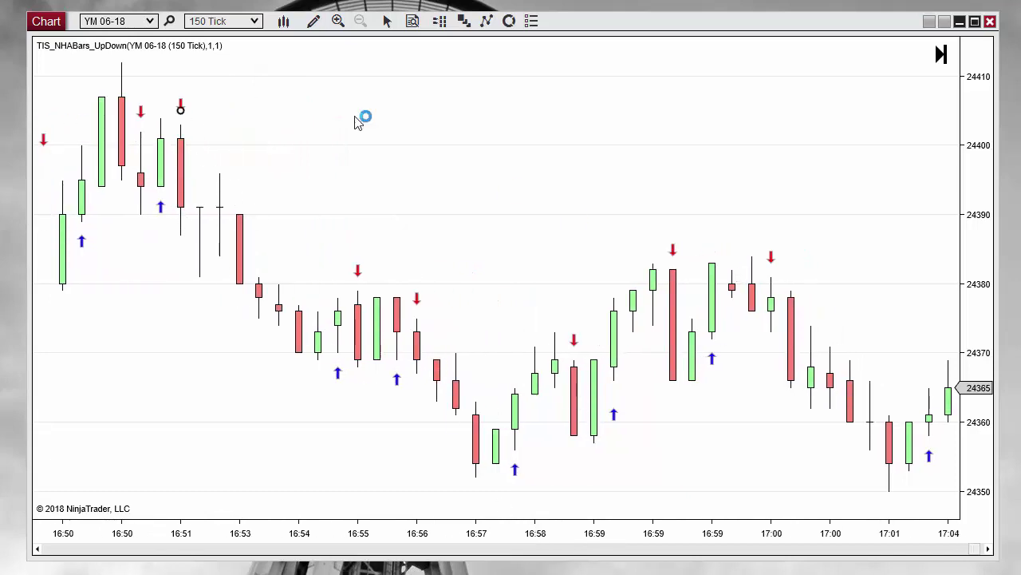
{"action": "left_click", "coordinate": [254, 22]}
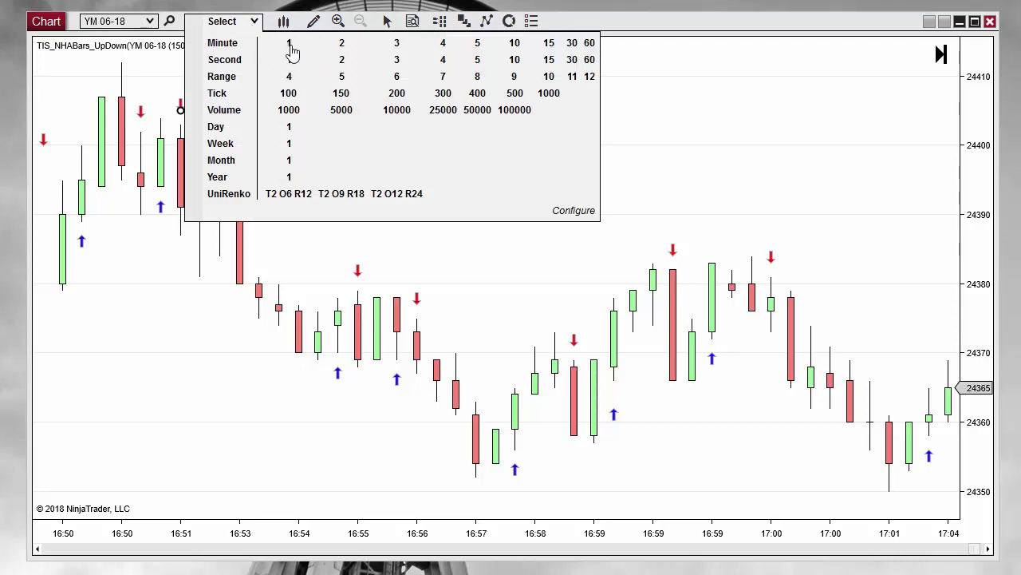
{"action": "left_click", "coordinate": [290, 43]}
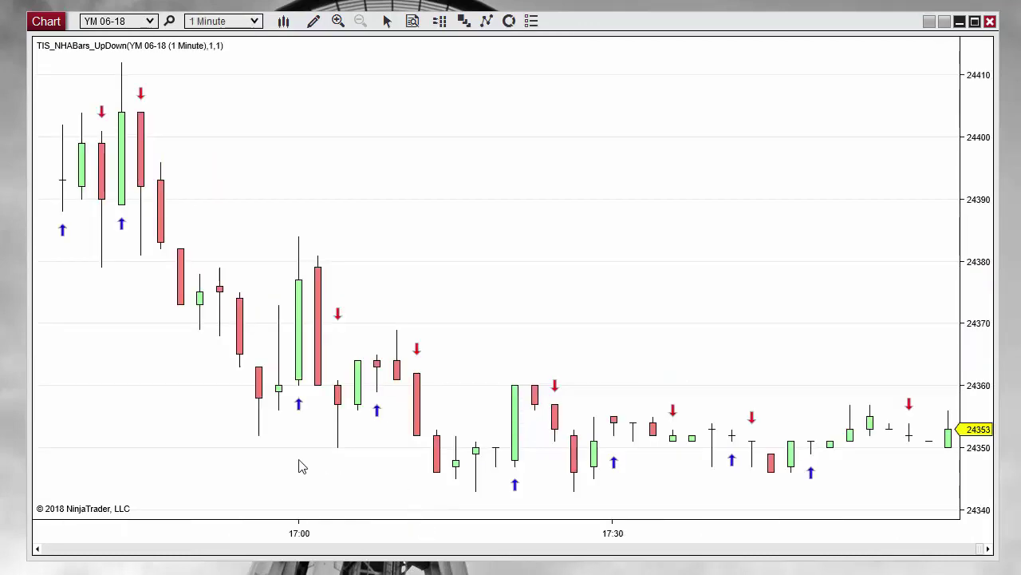
{"action": "scroll", "coordinate": [761, 463], "scroll_direction": "up", "scroll_amount": 6}
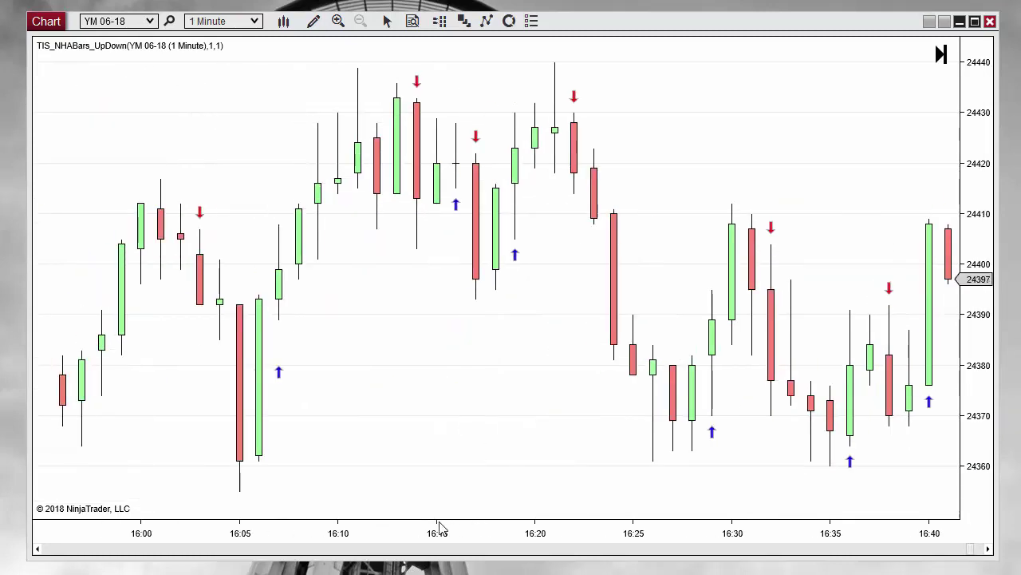
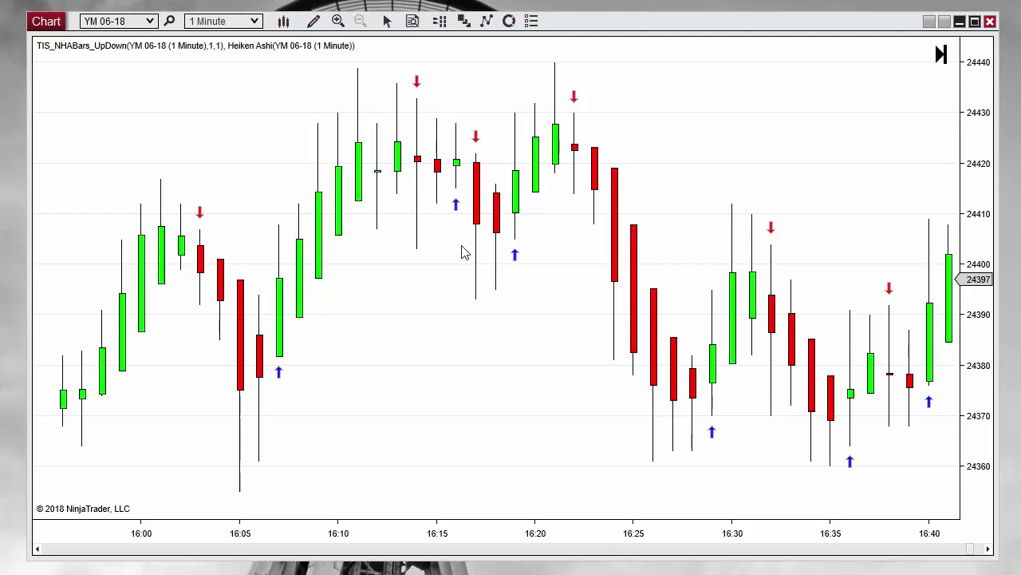
Step: Enable TIS_NHABars_UpDown's Lower Low condition for down bars and Higher High for up bars, and accept the settings
{"action": "right_click", "coordinate": [413, 345]}
{"action": "left_click", "coordinate": [484, 418]}
{"action": "left_click_drag", "start_coordinate": [539, 119], "coordinate": [714, 118]}
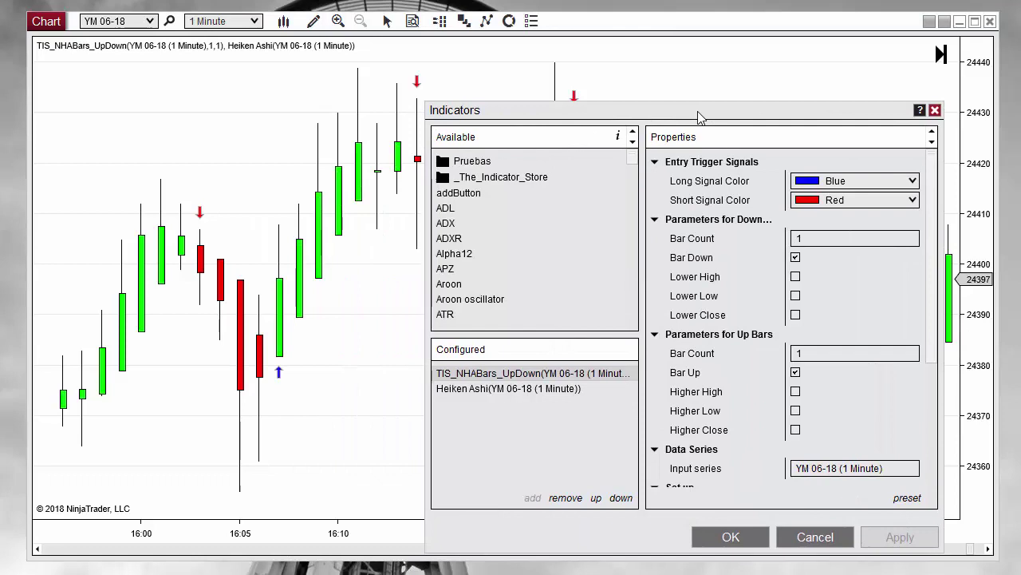
{"action": "left_click", "coordinate": [795, 276]}
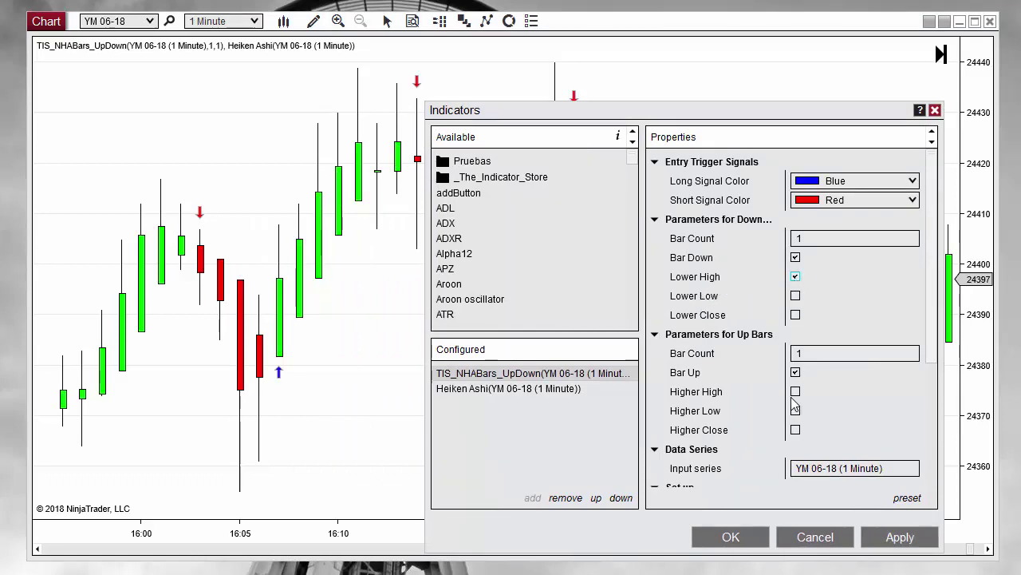
{"action": "left_click", "coordinate": [796, 372]}
{"action": "left_click", "coordinate": [795, 276]}
{"action": "left_click", "coordinate": [796, 295]}
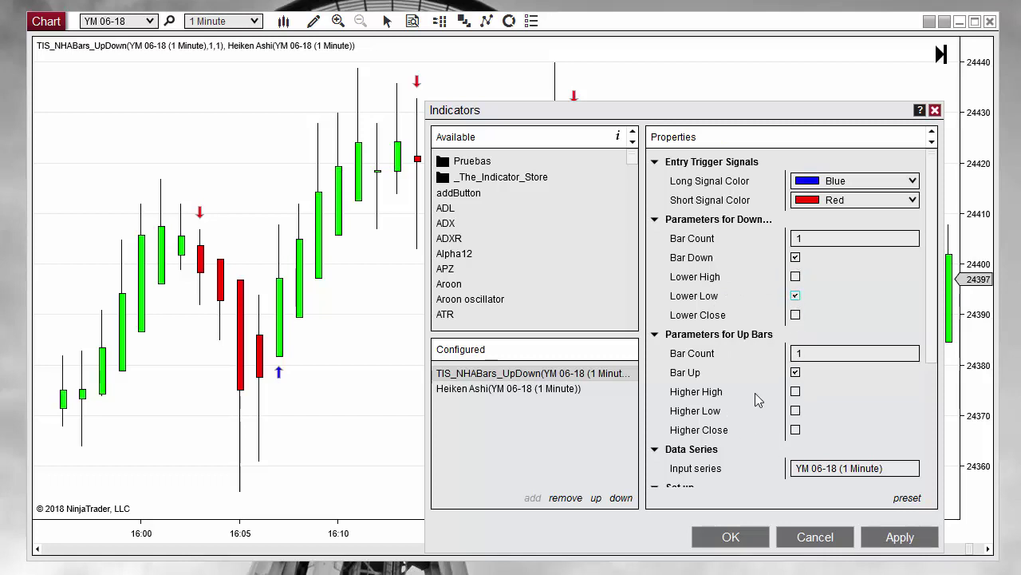
{"action": "left_click", "coordinate": [795, 391]}
{"action": "left_click", "coordinate": [754, 538]}
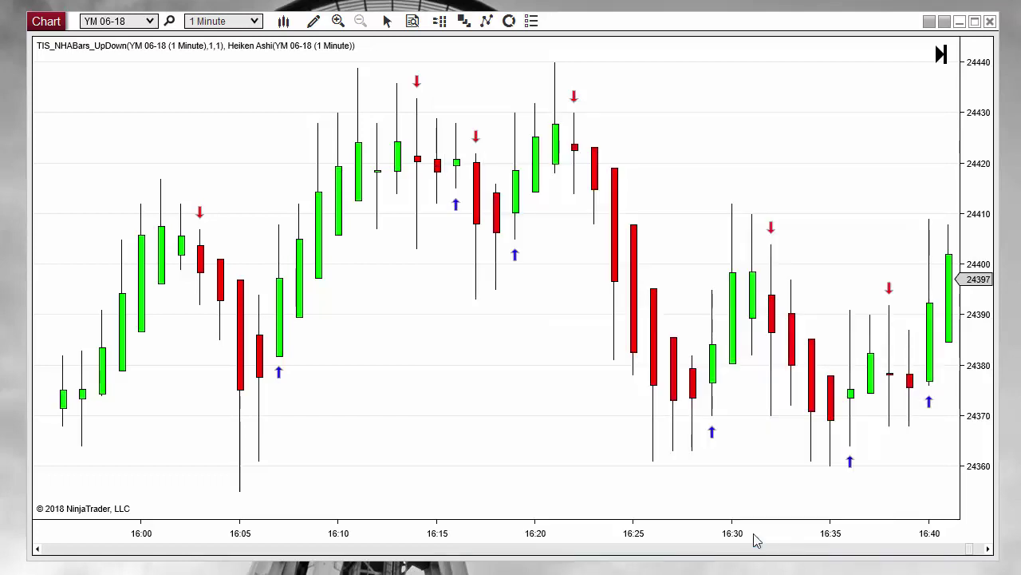
Step: Additionally enable TIS_NHABars_UpDown's Lower High and Higher Low conditions and accept the settings
{"action": "left_click_drag", "start_coordinate": [527, 523], "coordinate": [627, 538]}
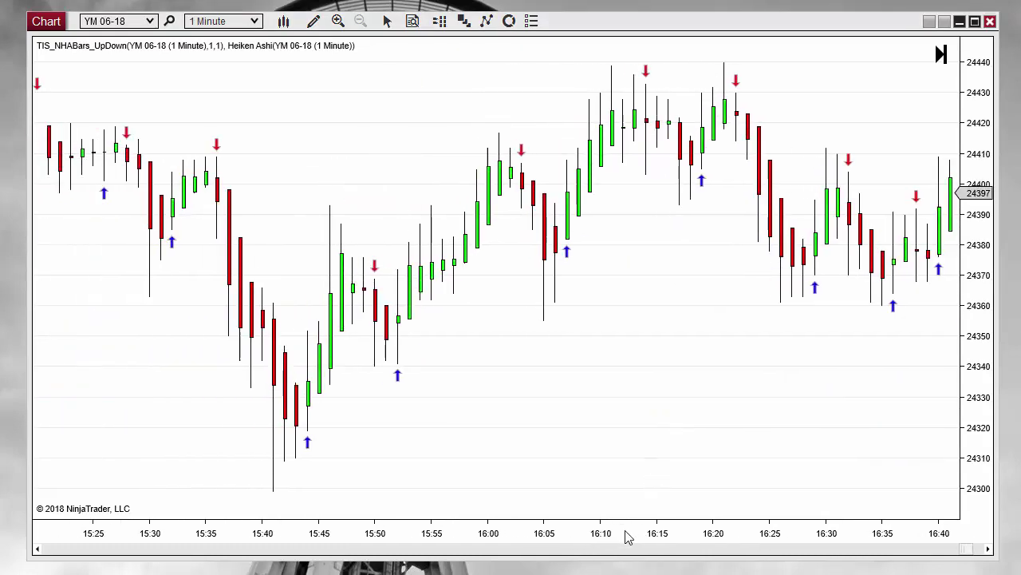
{"action": "left_click_drag", "start_coordinate": [727, 412], "coordinate": [662, 415]}
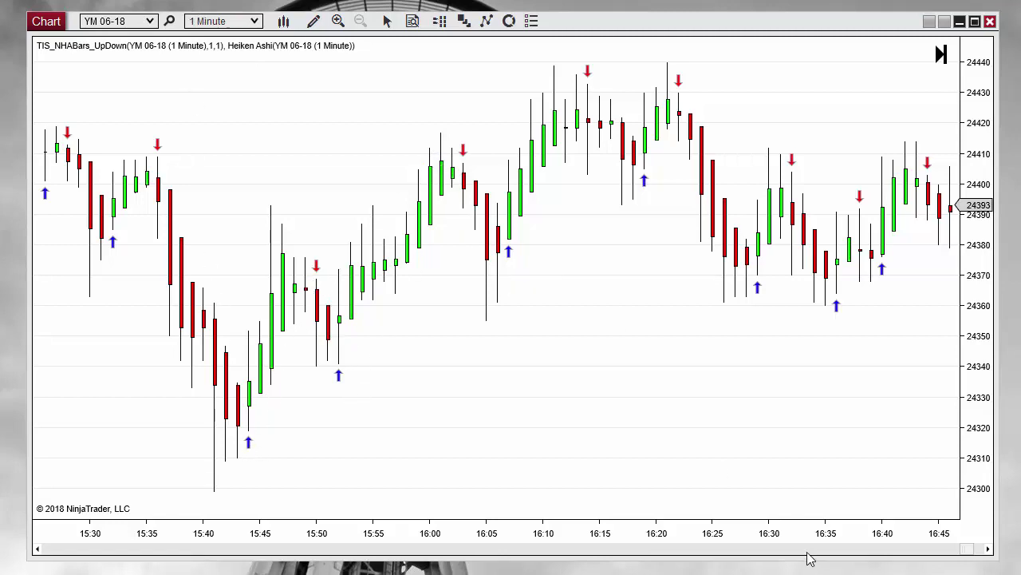
{"action": "left_click_drag", "start_coordinate": [685, 399], "coordinate": [462, 391]}
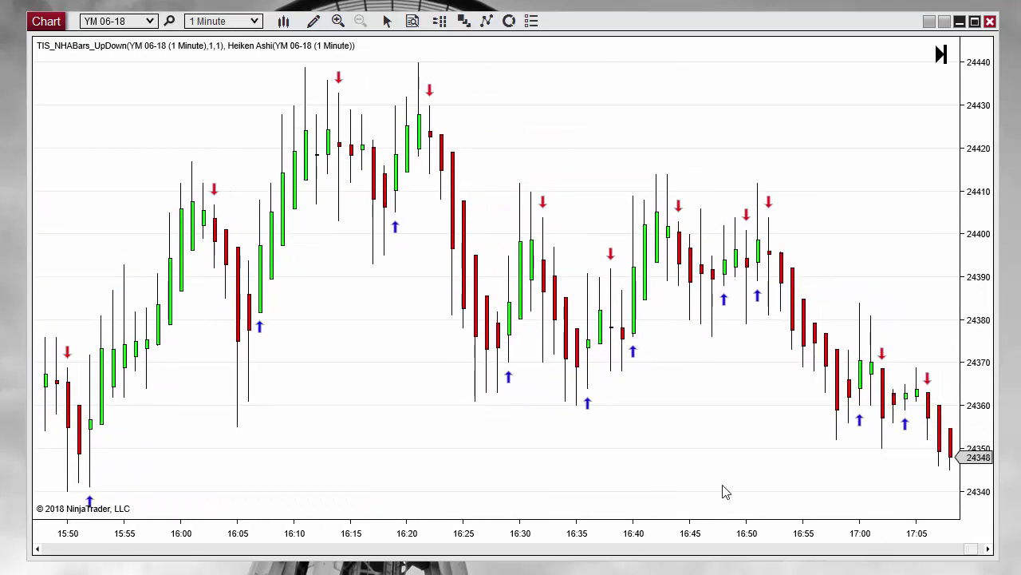
{"action": "left_click_drag", "start_coordinate": [723, 490], "coordinate": [695, 494]}
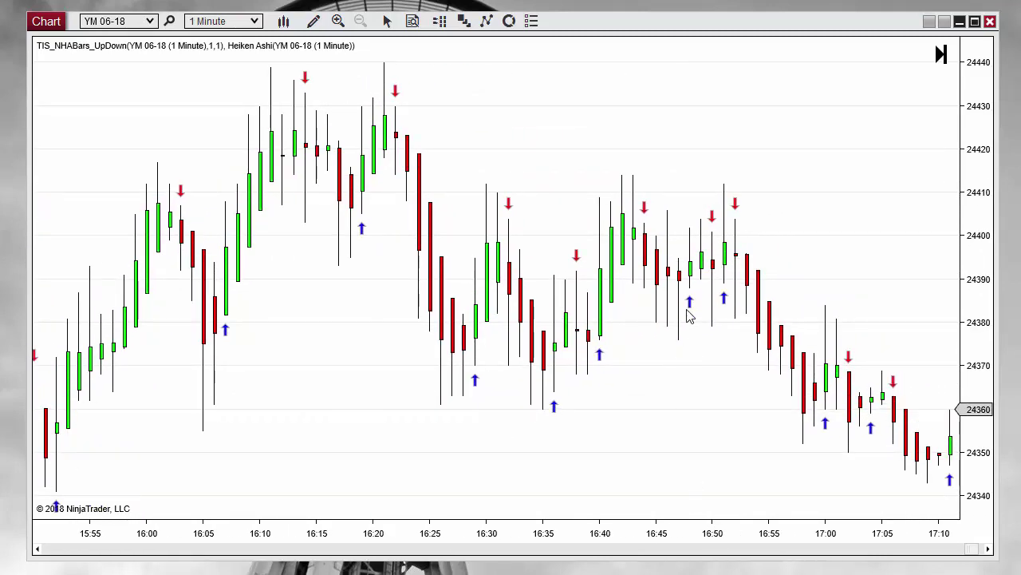
{"action": "right_click", "coordinate": [590, 115]}
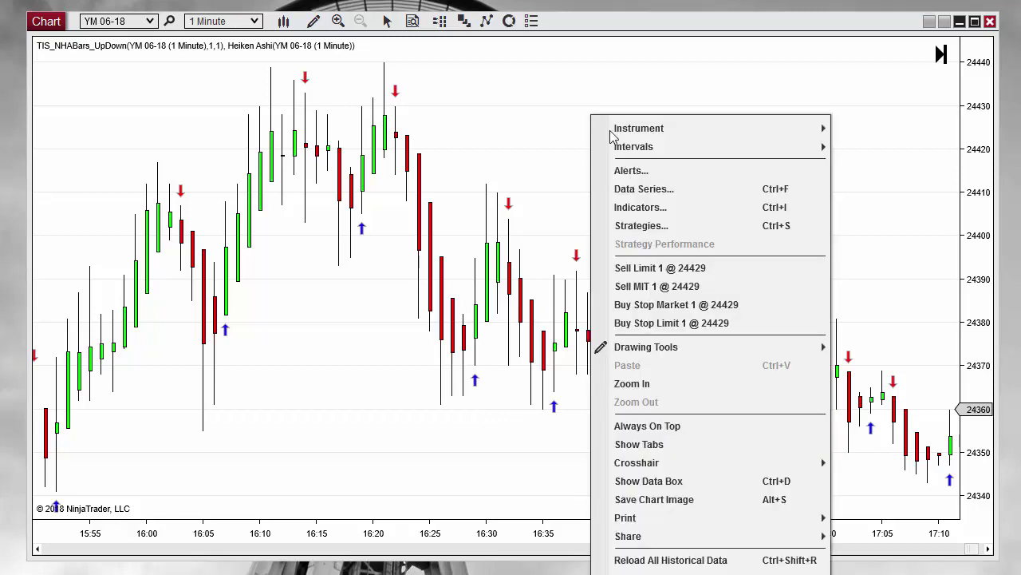
{"action": "left_click", "coordinate": [662, 208]}
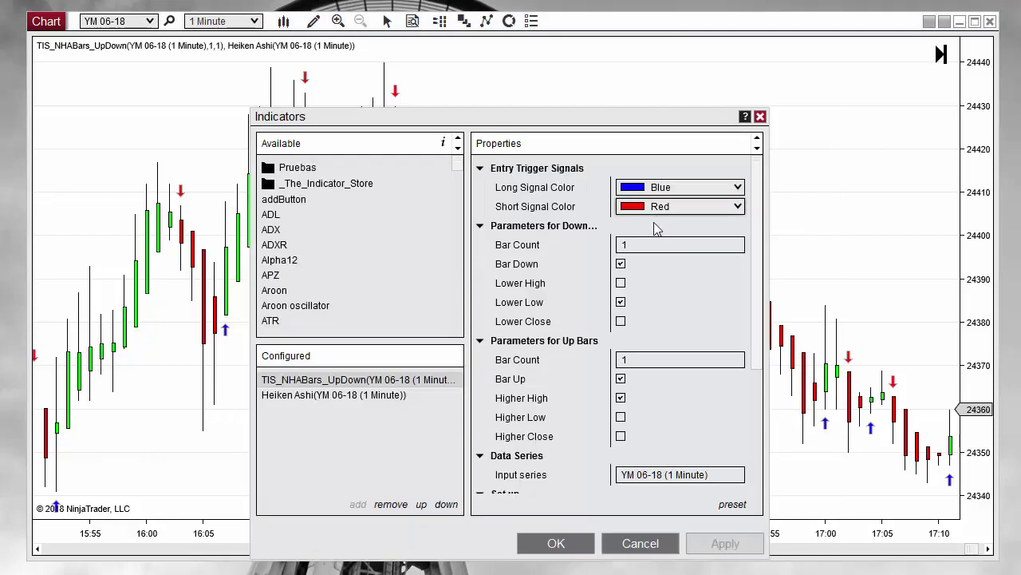
{"action": "left_click", "coordinate": [621, 282]}
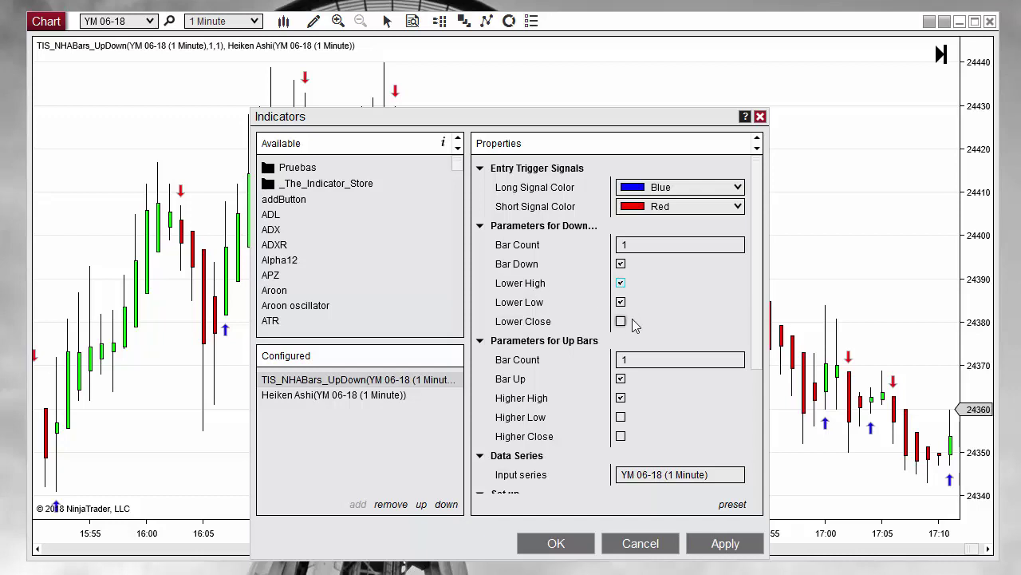
{"action": "left_click", "coordinate": [621, 416]}
{"action": "left_click", "coordinate": [573, 543]}
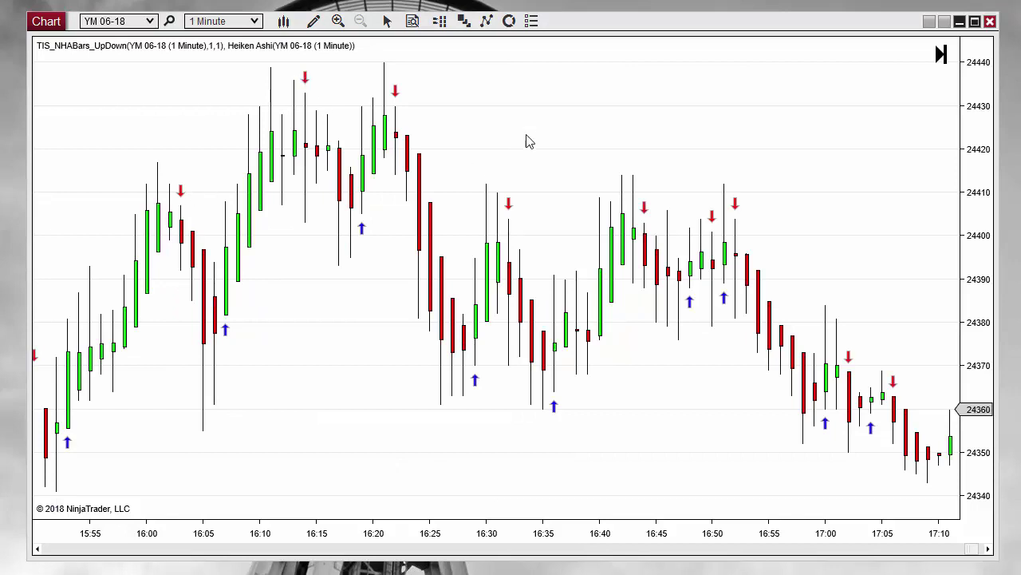
Step: Set both the down-bar and up-bar Bar Count of TIS_NHABars_UpDown to 2 and accept the settings
{"action": "right_click", "coordinate": [528, 106]}
{"action": "left_click", "coordinate": [573, 210]}
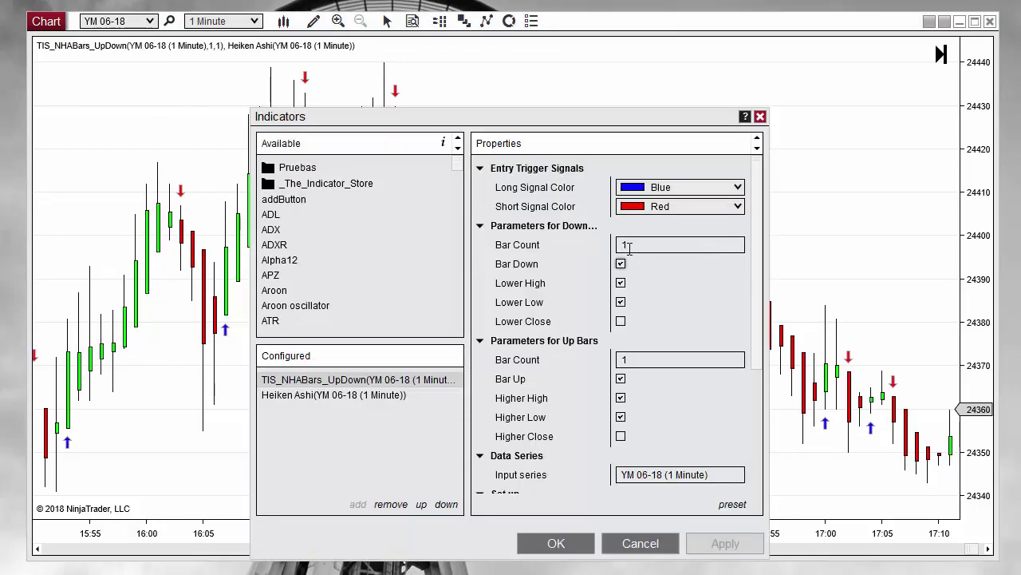
{"action": "left_click", "coordinate": [629, 245]}
{"action": "type", "text": "2"}
{"action": "left_click", "coordinate": [629, 360]}
{"action": "type", "text": "2"}
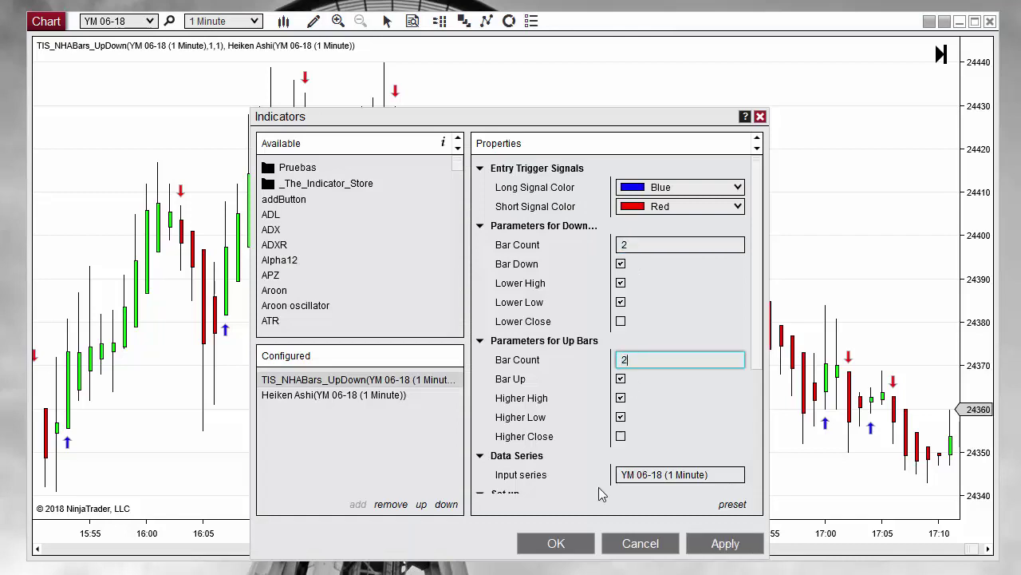
{"action": "left_click", "coordinate": [560, 549]}
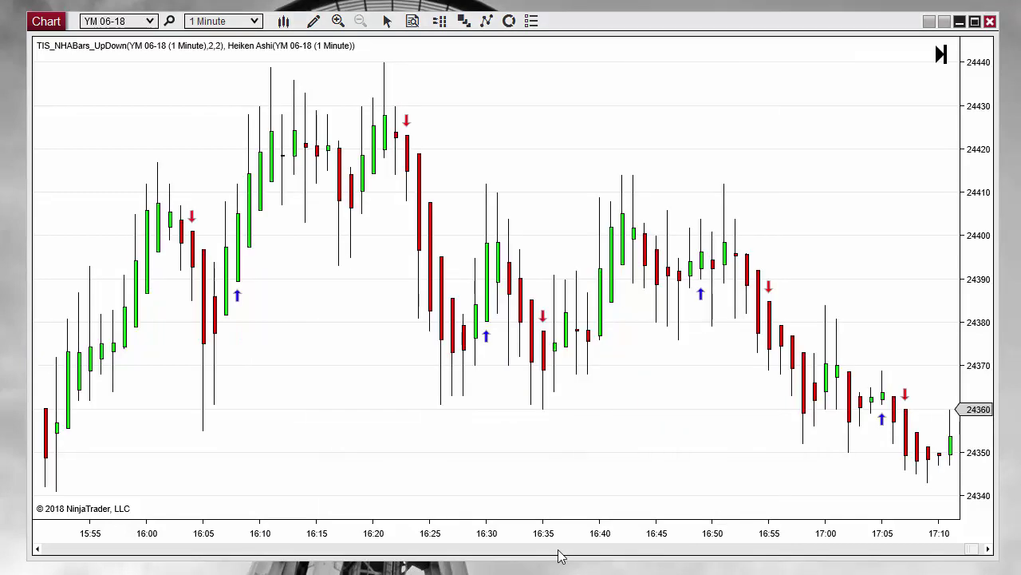
Step: Examine the two-bar signals against the Heiken Ashi candles between about 15:22 and 17:11, and review the indicator's conditions without changing them
{"action": "left_click_drag", "start_coordinate": [561, 532], "coordinate": [608, 540]}
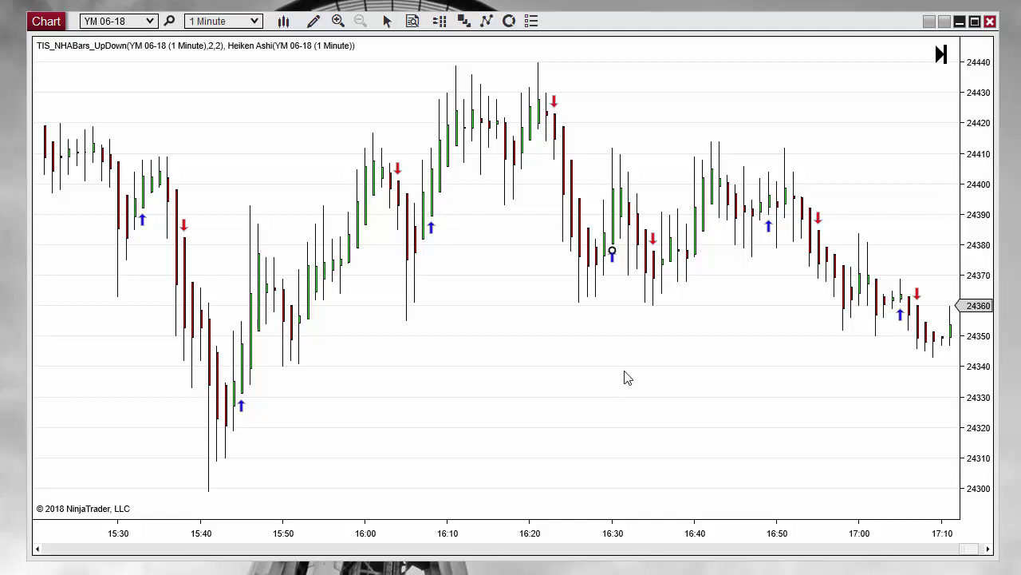
{"action": "left_click_drag", "start_coordinate": [380, 416], "coordinate": [743, 488]}
{"action": "left_click_drag", "start_coordinate": [748, 538], "coordinate": [440, 495]}
{"action": "left_click_drag", "start_coordinate": [394, 152], "coordinate": [484, 124]}
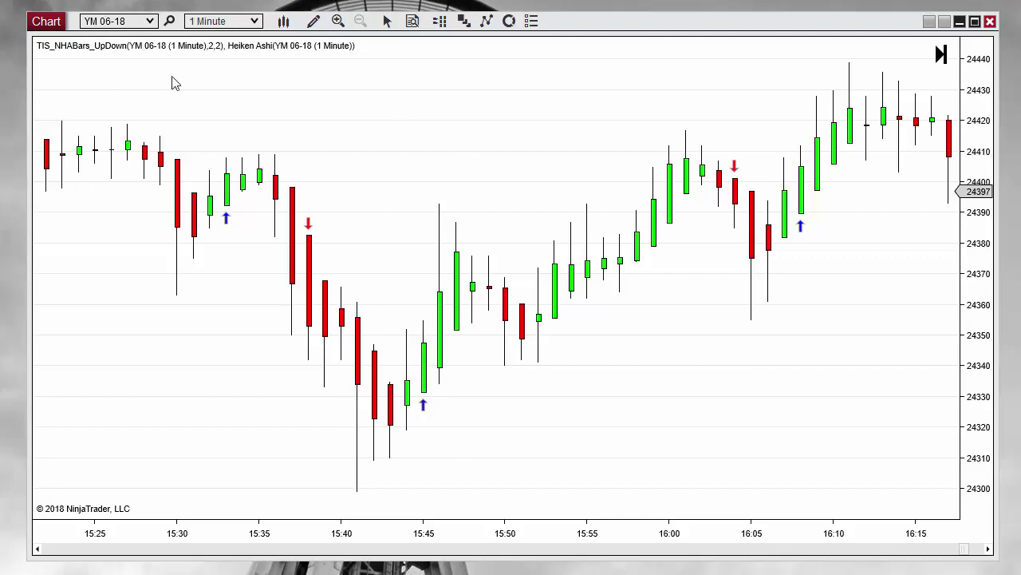
{"action": "right_click", "coordinate": [368, 114]}
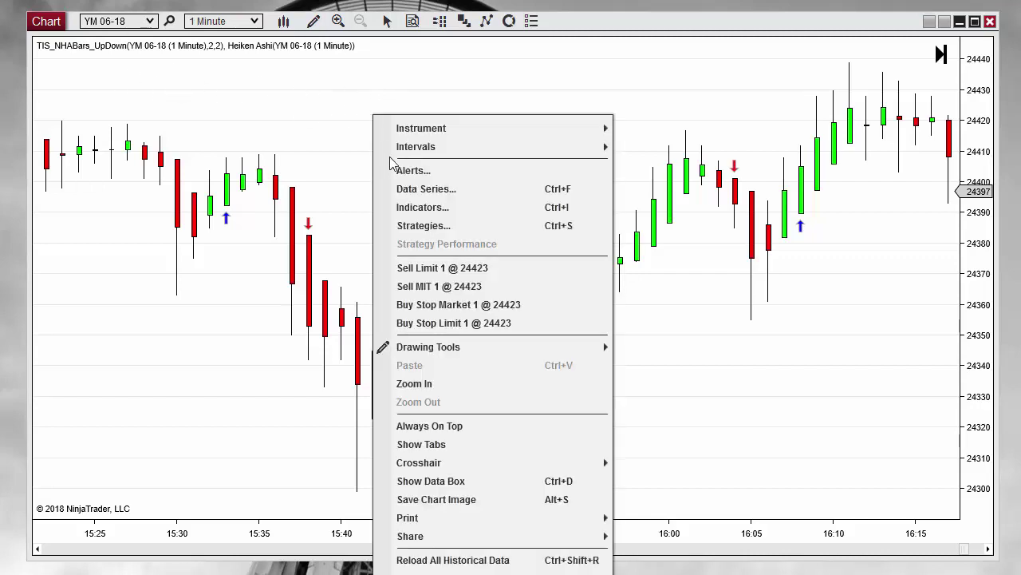
{"action": "left_click", "coordinate": [417, 205]}
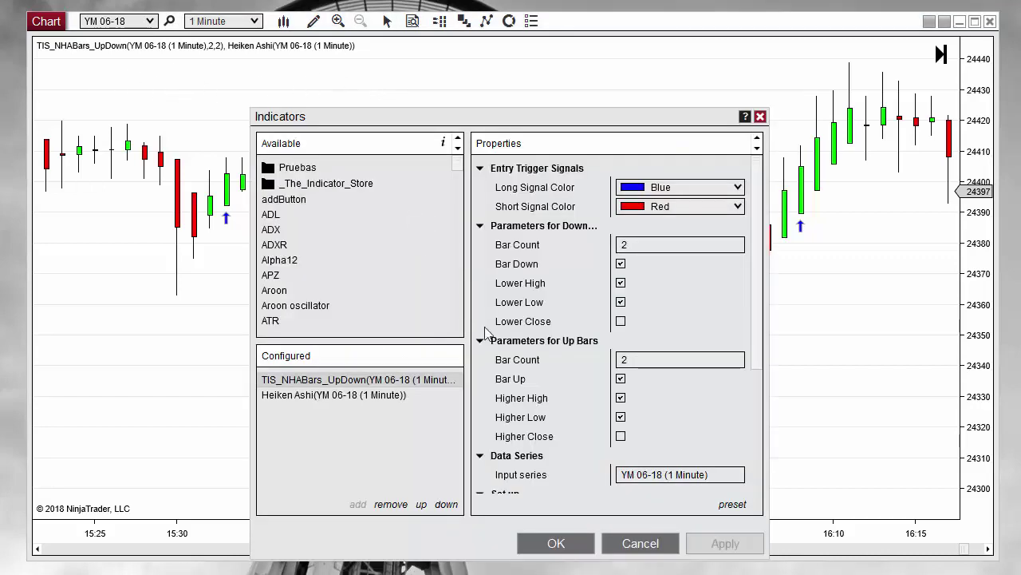
{"action": "left_click", "coordinate": [641, 542]}
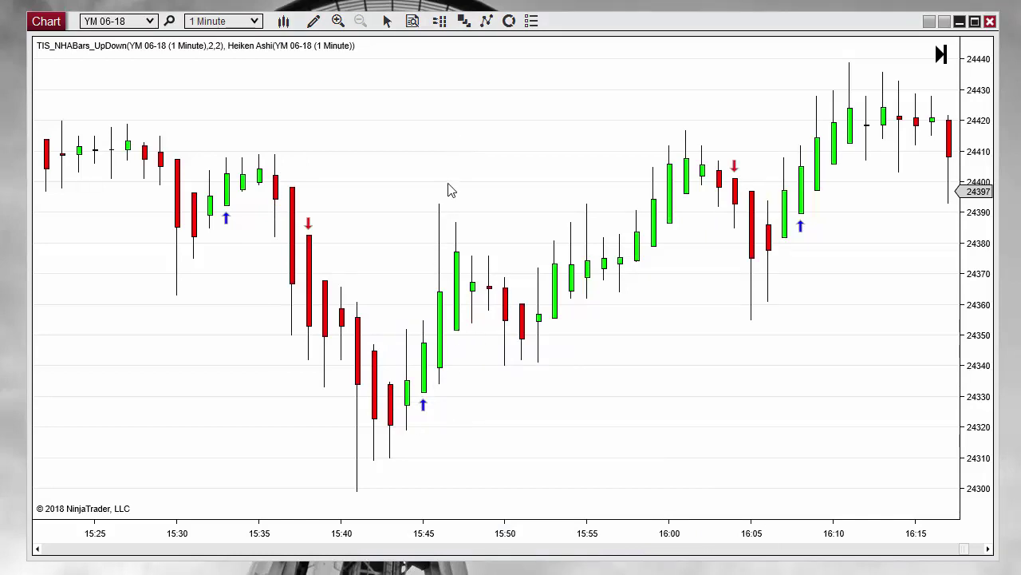
{"action": "right_click", "coordinate": [435, 126]}
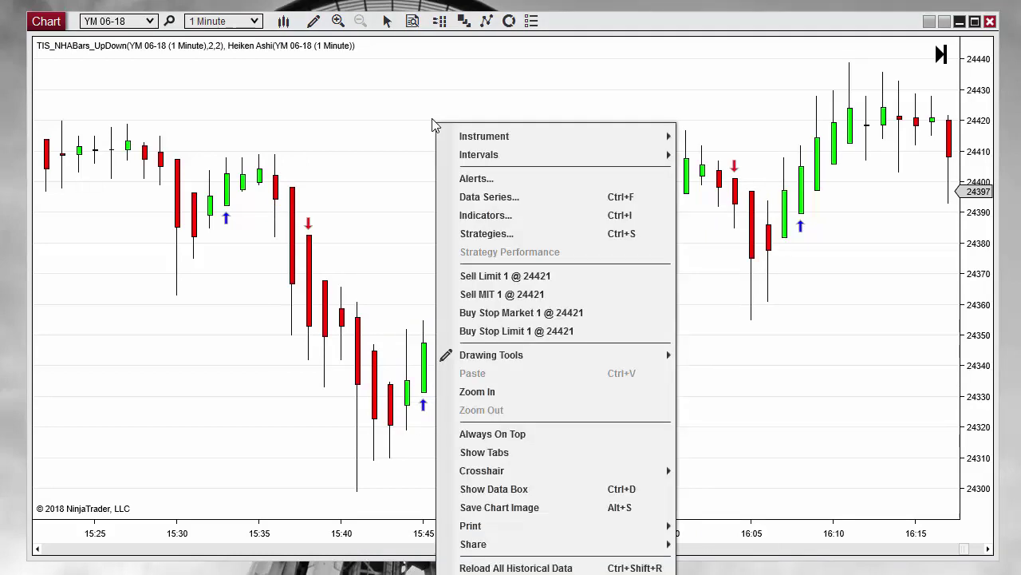
{"action": "left_click", "coordinate": [434, 110]}
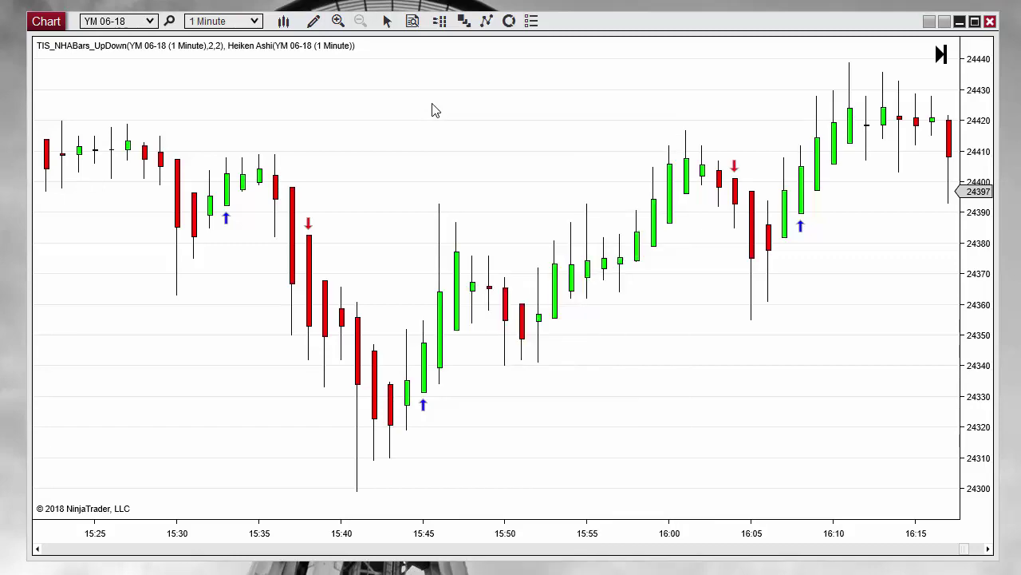